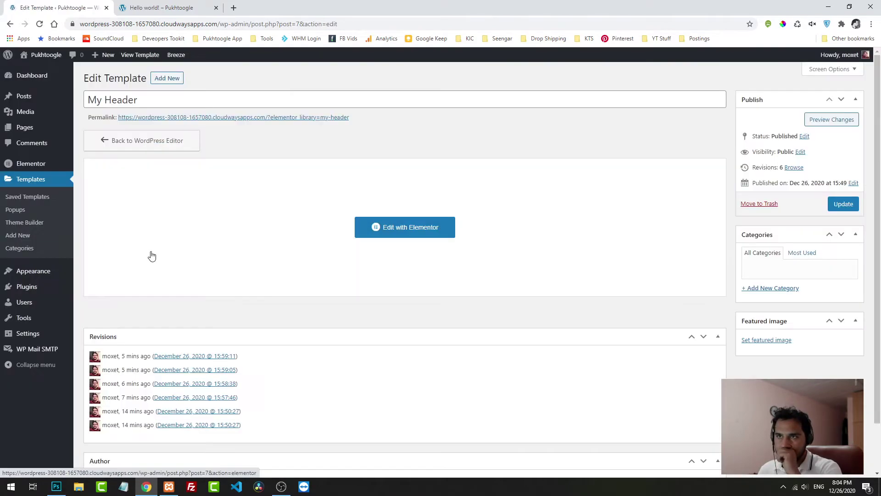
- Open the Single theme template in the Elementor editor and add a Post Title widget between the featured image and the post info
click(32, 222)
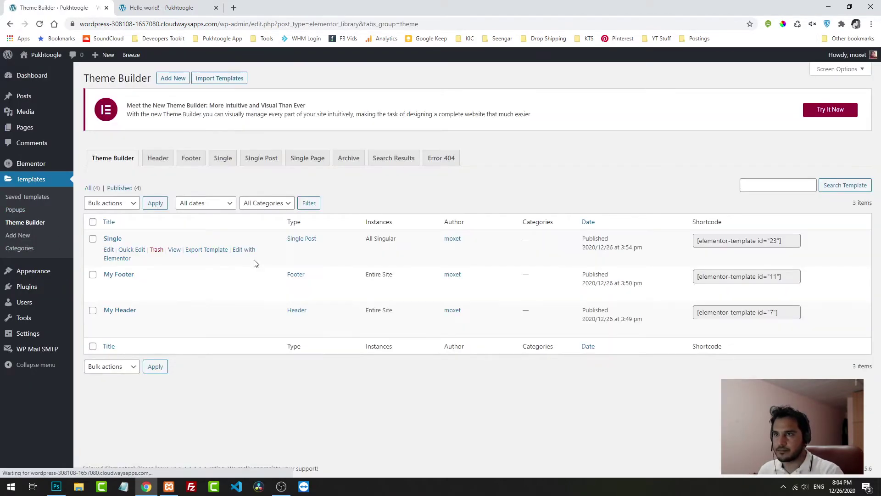
click(127, 259)
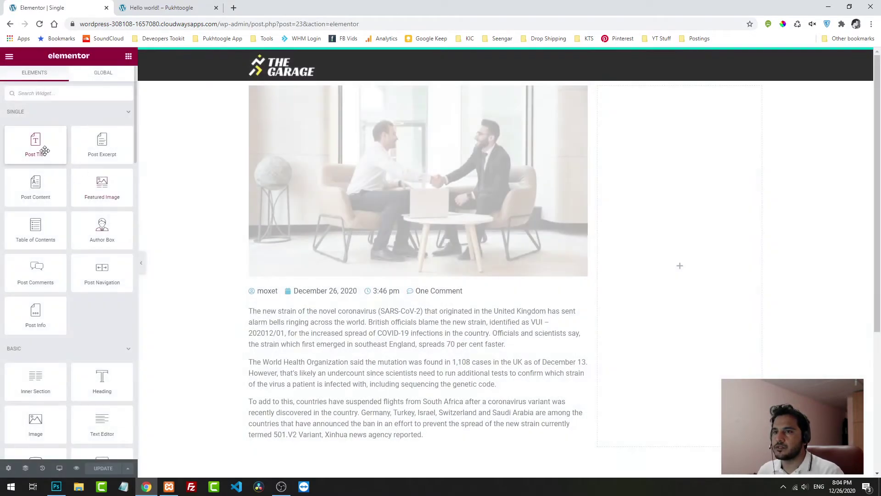
drag(39, 147, 281, 291)
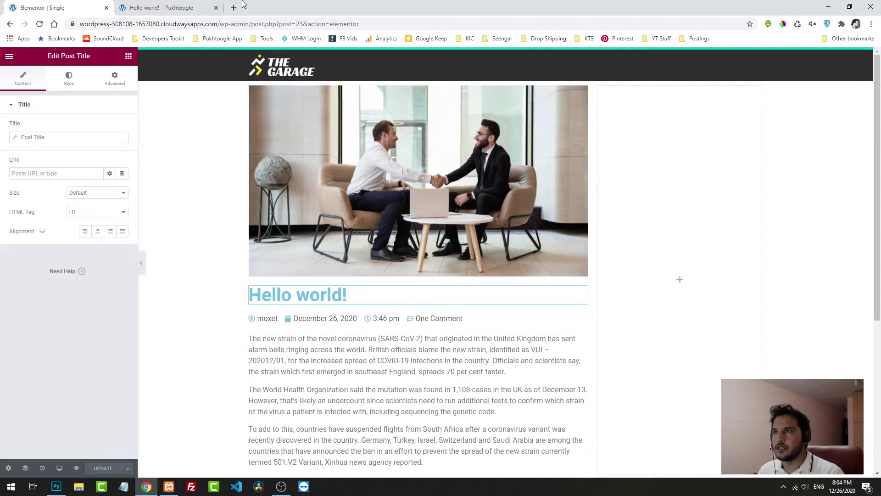
- Open pukhtoogle.com in a new browser tab and examine the source entry in the fake online investment company article's post info
click(234, 8)
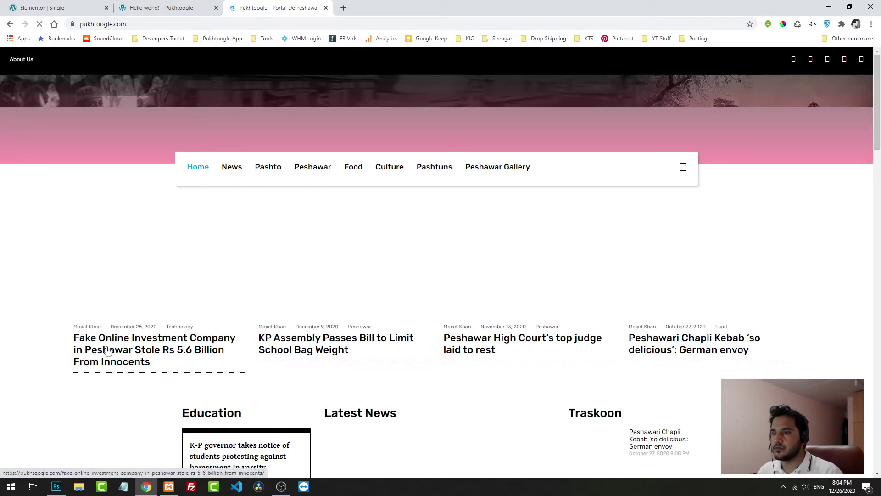
click(232, 305)
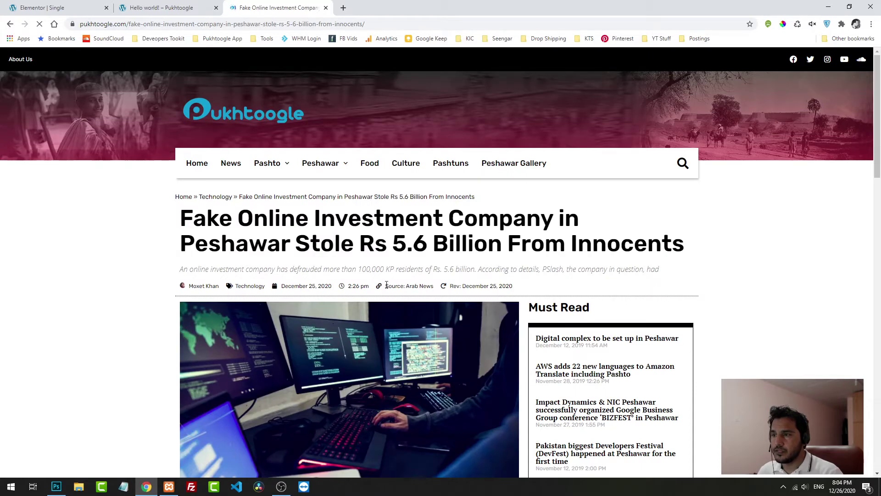
drag(386, 286, 428, 286)
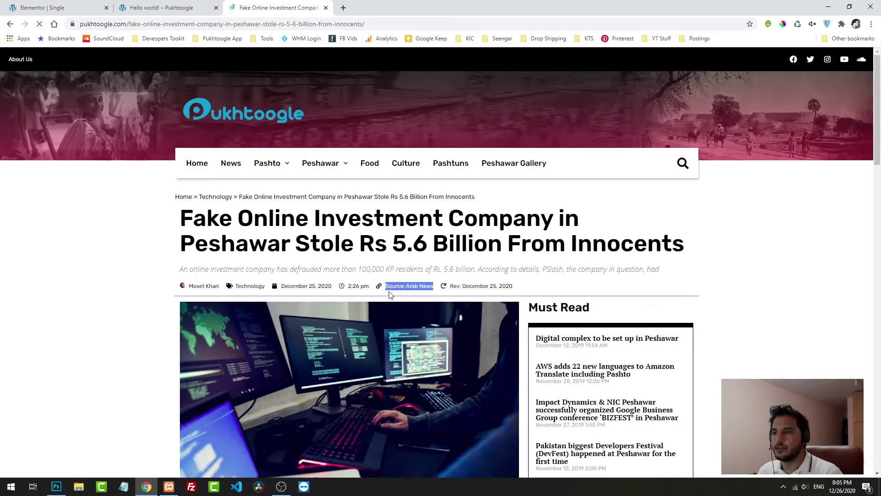
drag(386, 286, 431, 285)
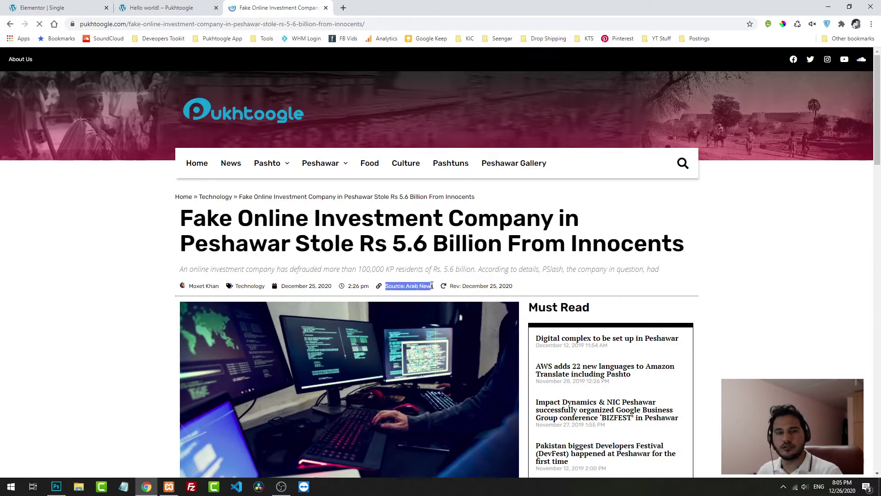
- Exit the Elementor editor to the WordPress dashboard and open a blank new post to see its available fields
click(62, 7)
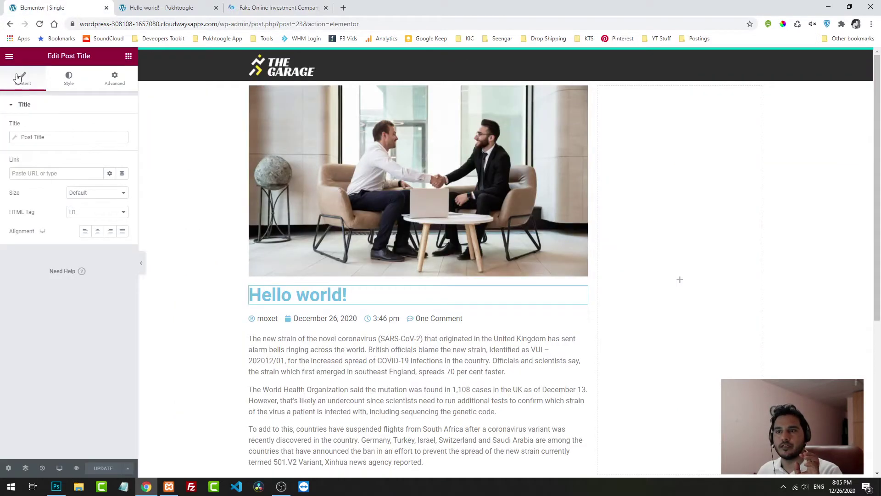
click(10, 56)
click(54, 214)
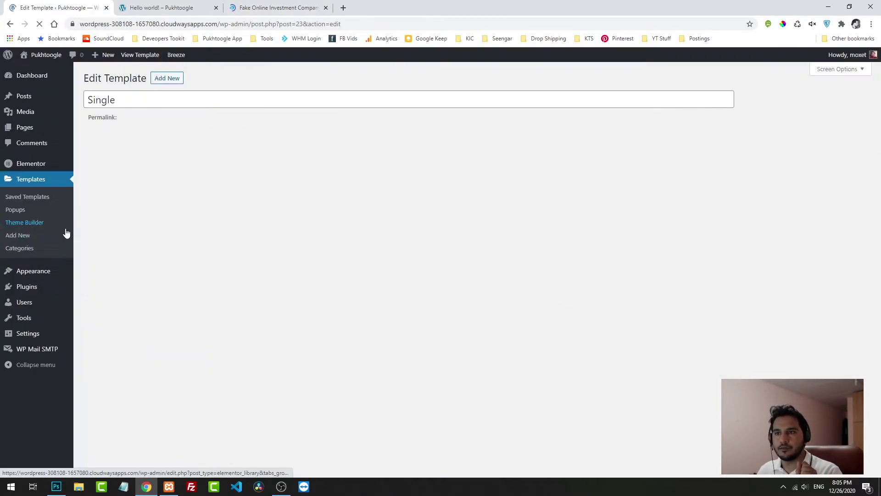
mouse_move(28, 99)
click(92, 111)
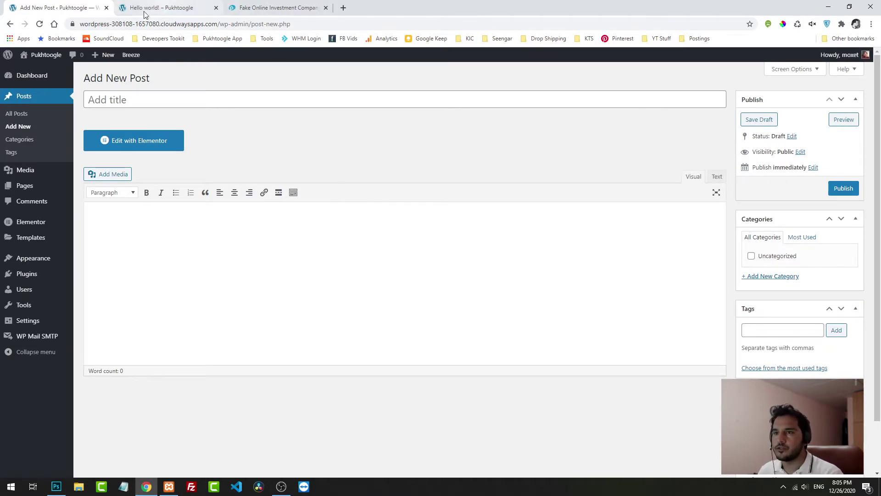
- Search the plugin directory for "acf" and install and activate Advanced Custom Fields: Extended
mouse_move(18, 274)
click(87, 289)
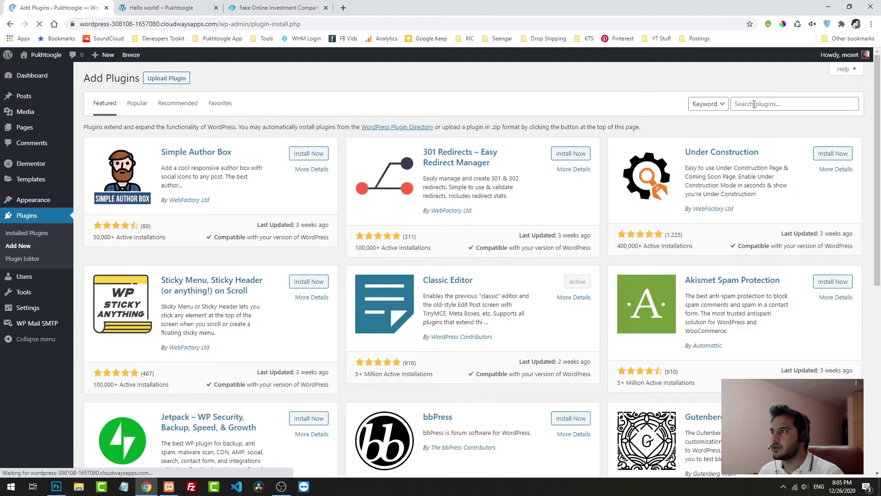
click(754, 104)
text(act)
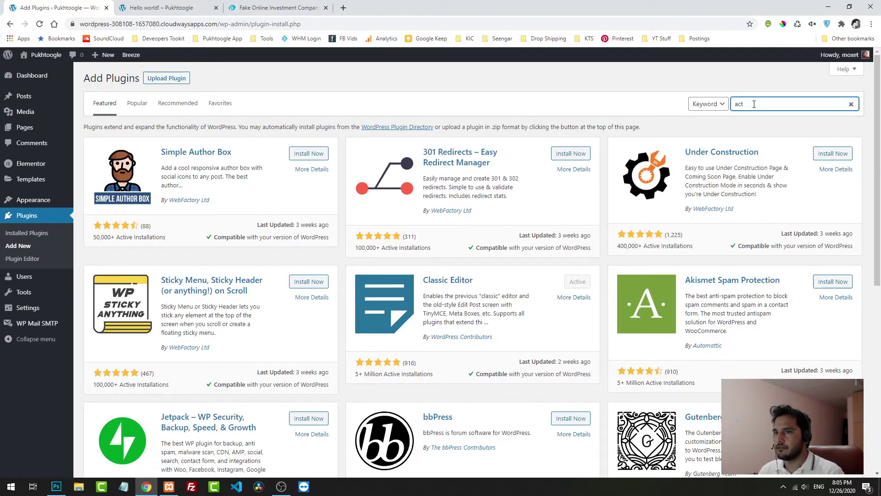
key(BackSpace)
text(f)
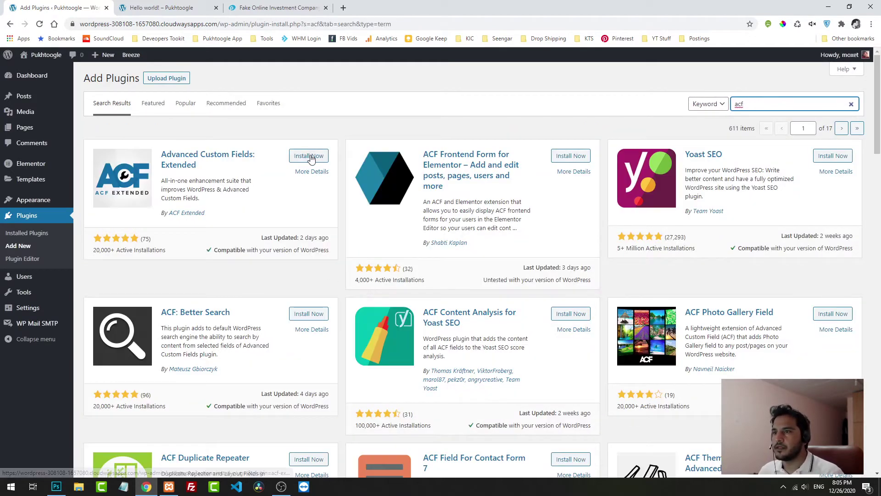
click(309, 156)
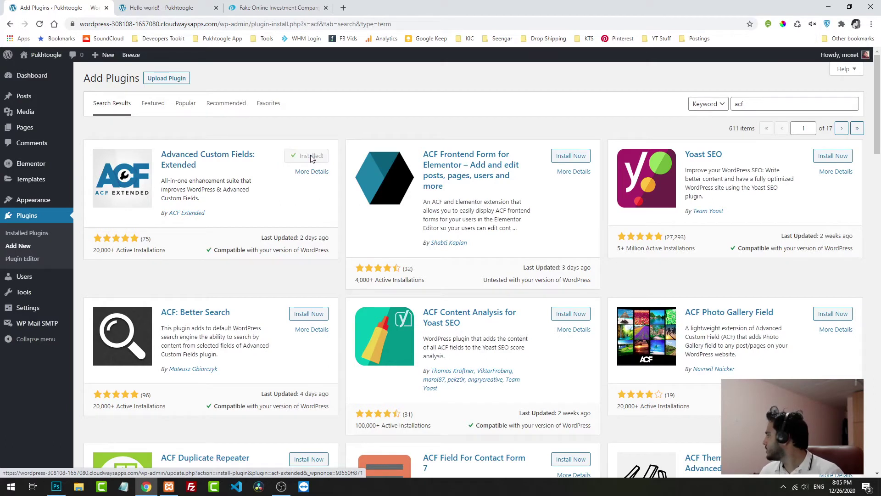
click(312, 156)
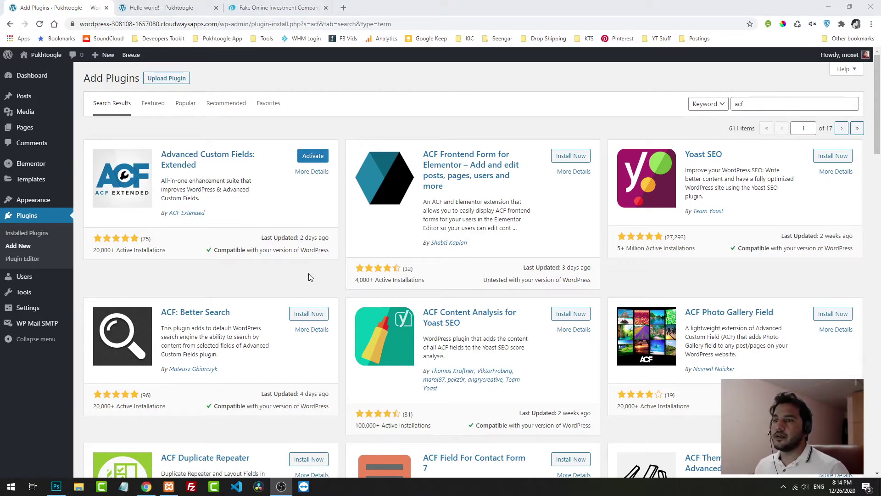
click(319, 161)
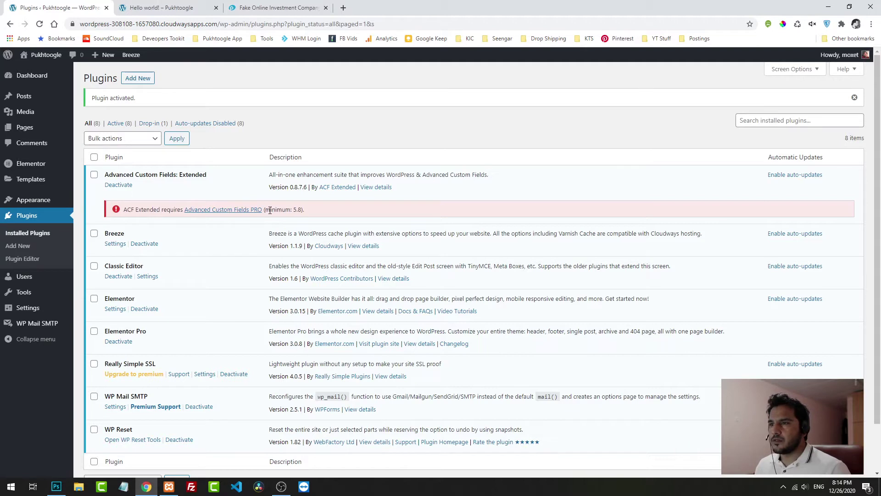
- Read the requirement notice under Advanced Custom Fields: Extended, briefly opening and closing its Advanced Custom Fields PRO link
drag(270, 210, 303, 210)
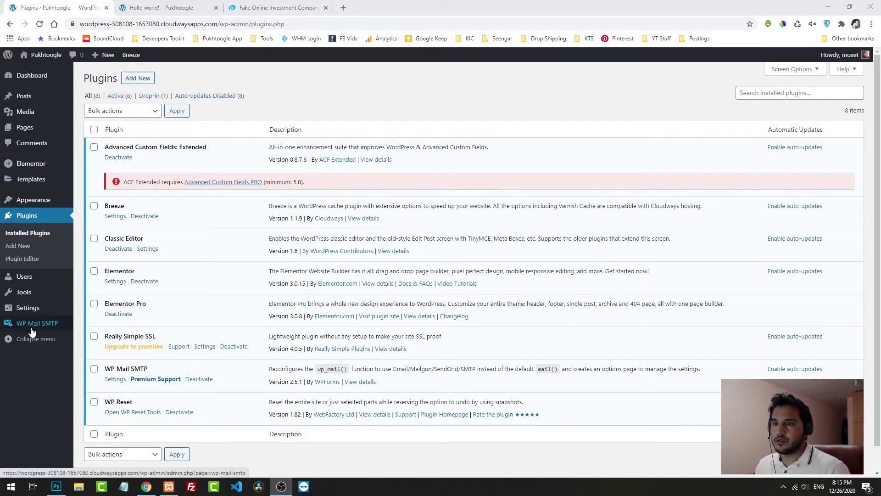
mouse_move(30, 300)
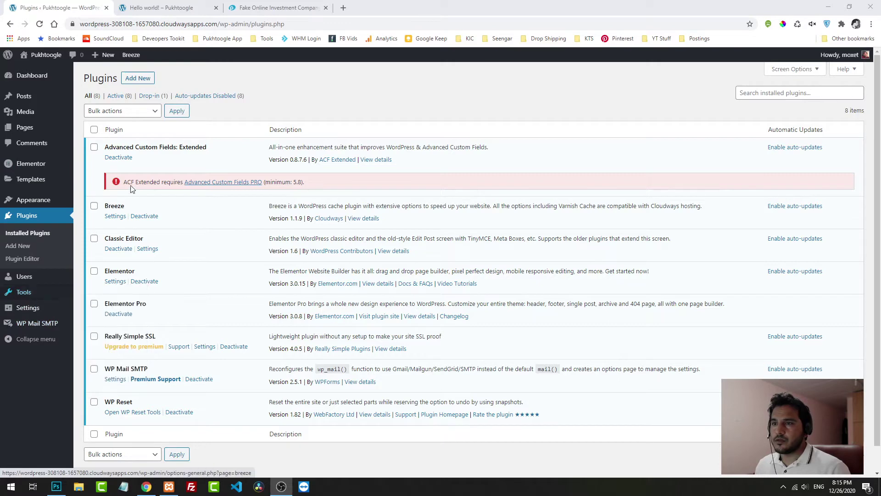
drag(133, 181, 175, 183)
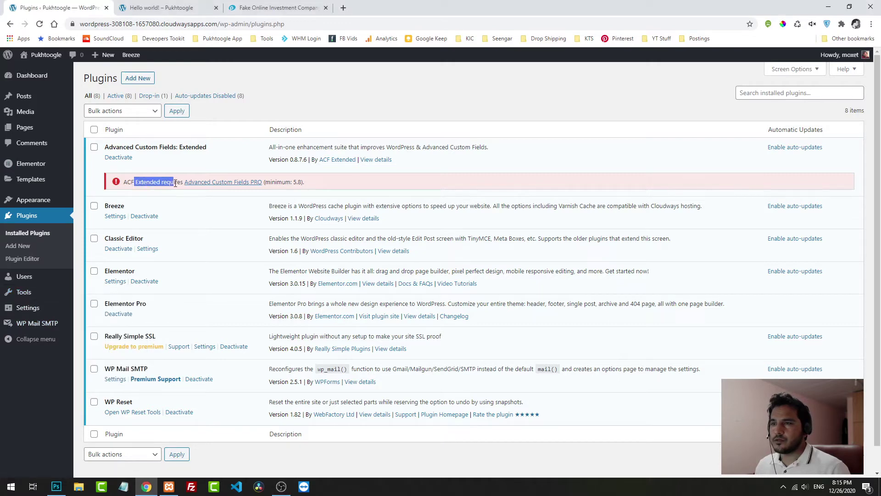
click(201, 185)
click(216, 8)
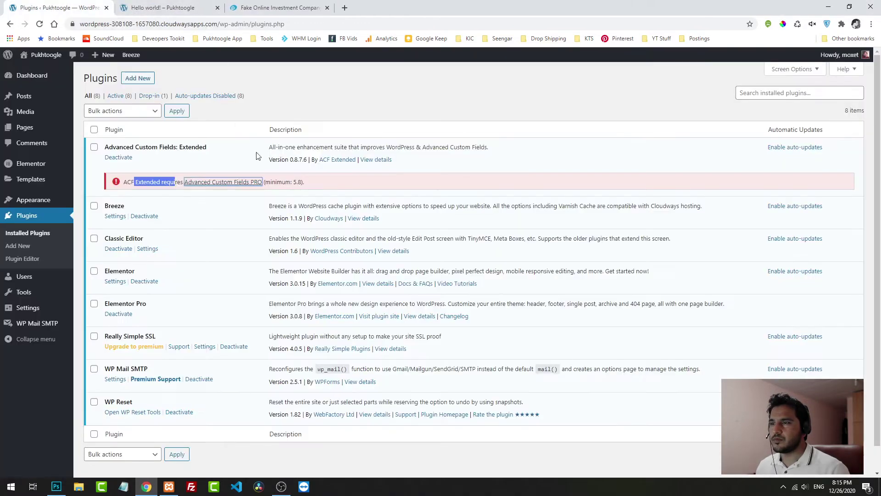
- Check the dashboard's admin menus, return to the installed plugins and deactivate Advanced Custom Fields: Extended
click(31, 76)
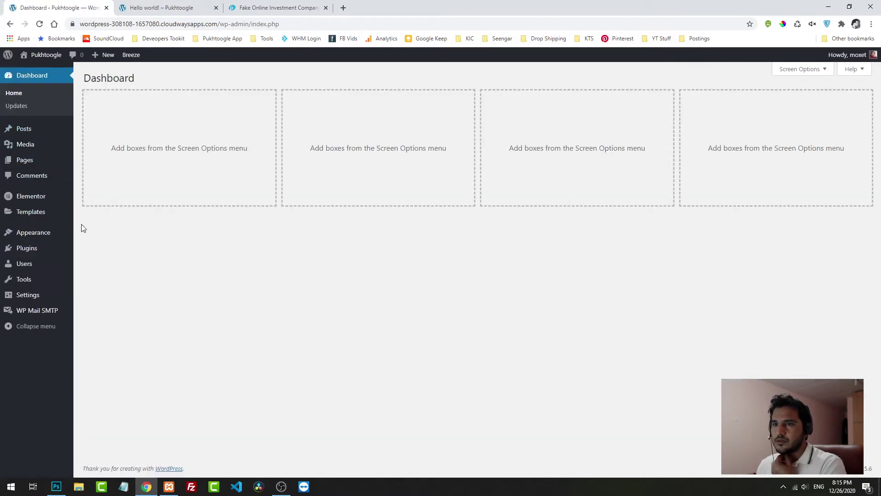
mouse_move(45, 301)
mouse_move(39, 283)
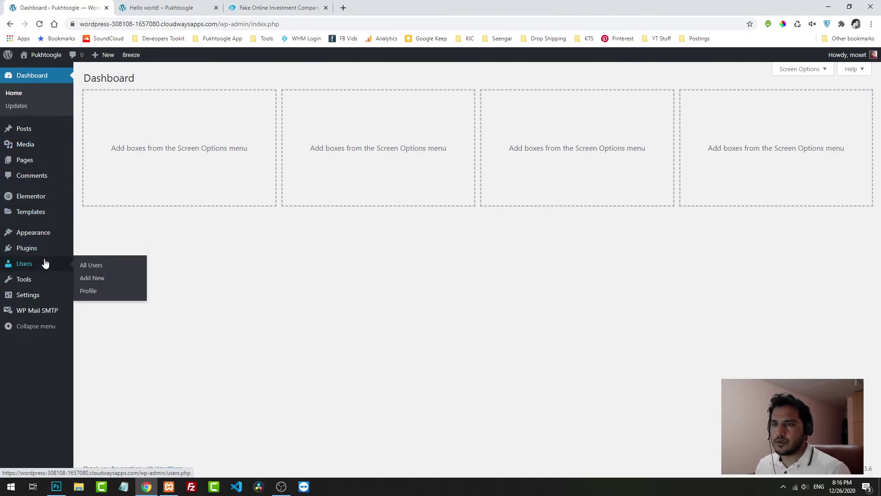
click(91, 262)
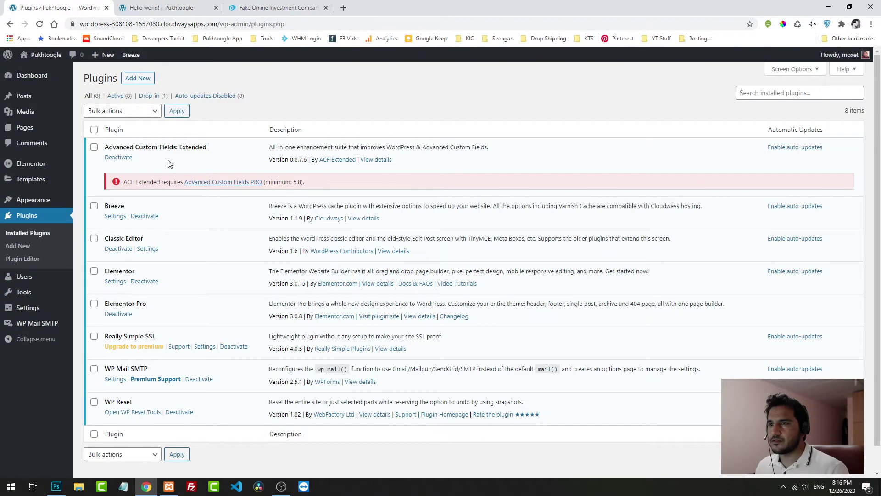
click(121, 157)
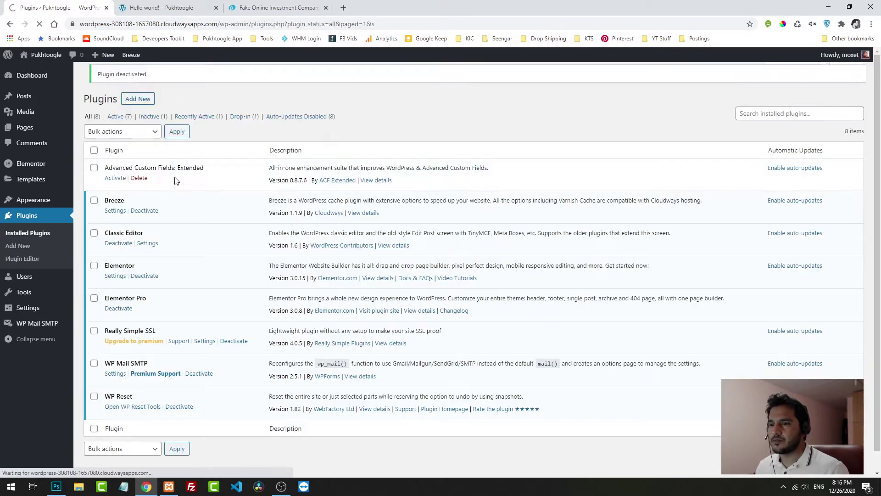
- Search the directory of new plugins for "acf" and look through the results for the base Advanced Custom Fields plugin
click(138, 79)
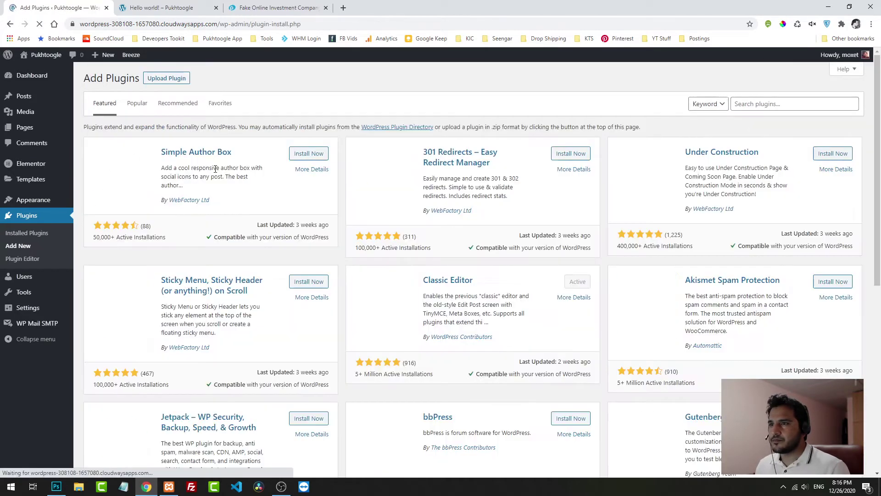
click(760, 104)
text(ac)
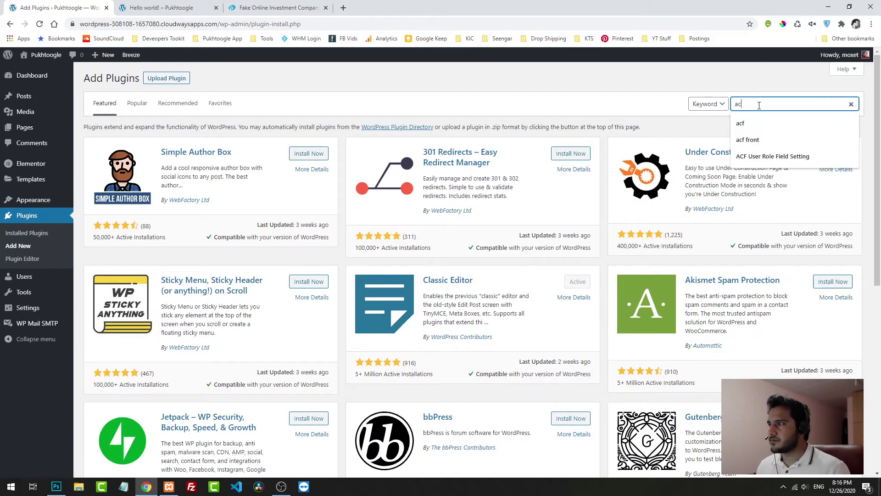
text(f)
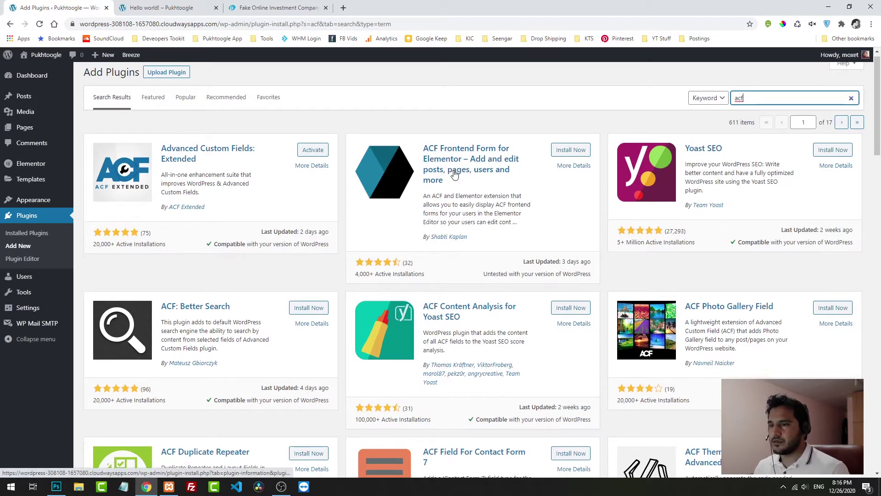
scroll(455, 173, down, 2)
scroll(568, 152, up, 2)
scroll(568, 152, down, 2)
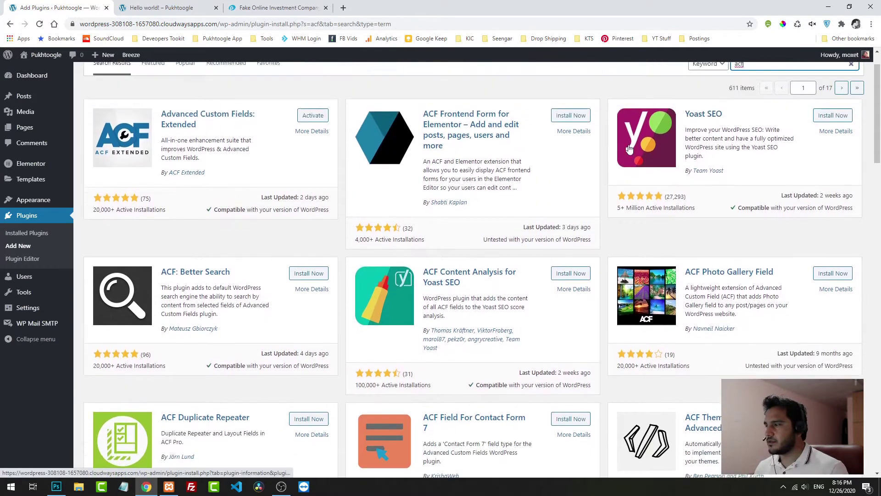
scroll(643, 115, up, 2)
- Search the plugin directory for "advance custom fields" and shorten the search term to "custom fields"
key(BackSpace)
key(BackSpace)
text(dvance c)
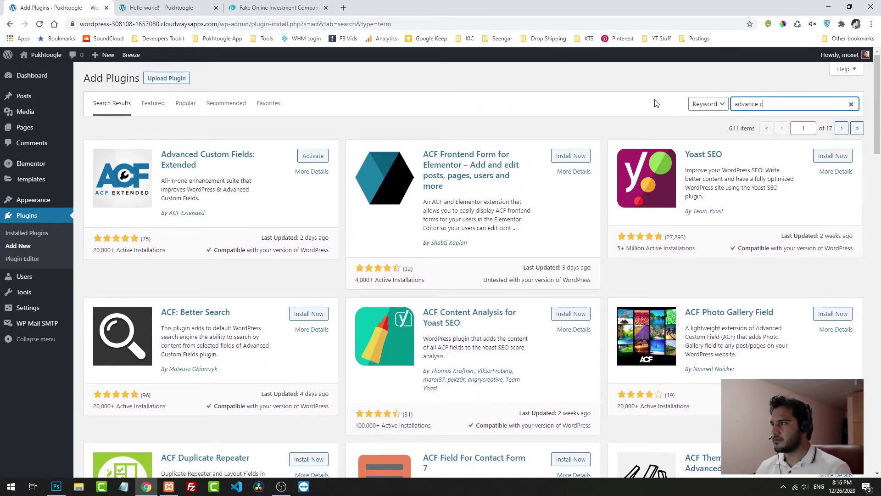
text(ustom fields)
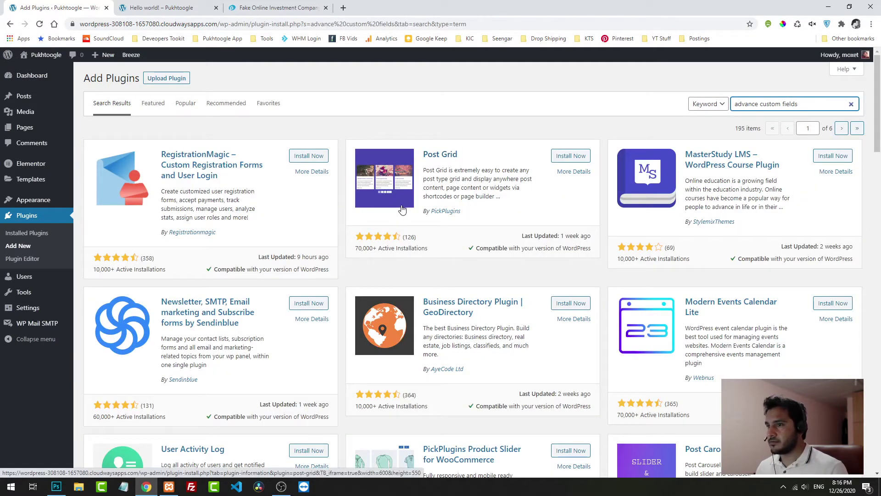
double_click(746, 104)
key(BackSpace)
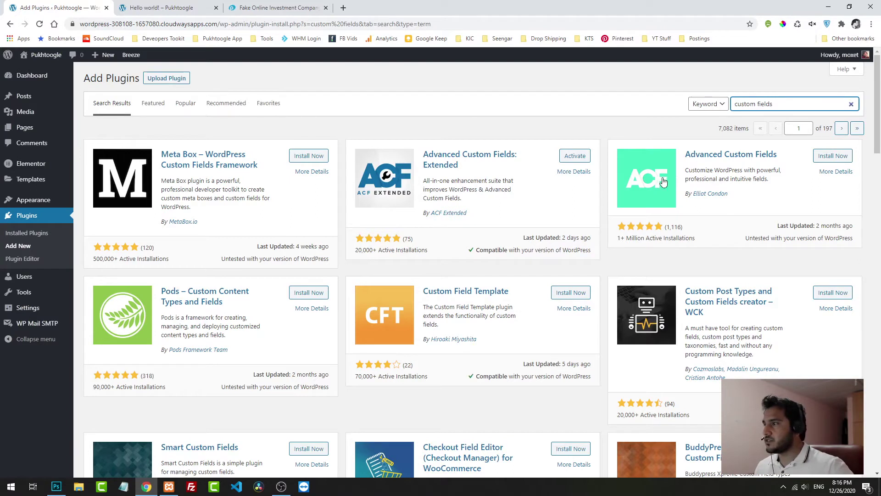
- Install and activate the Advanced Custom Fields plugin, close the news article's tab and open the Custom Fields field groups page
click(832, 156)
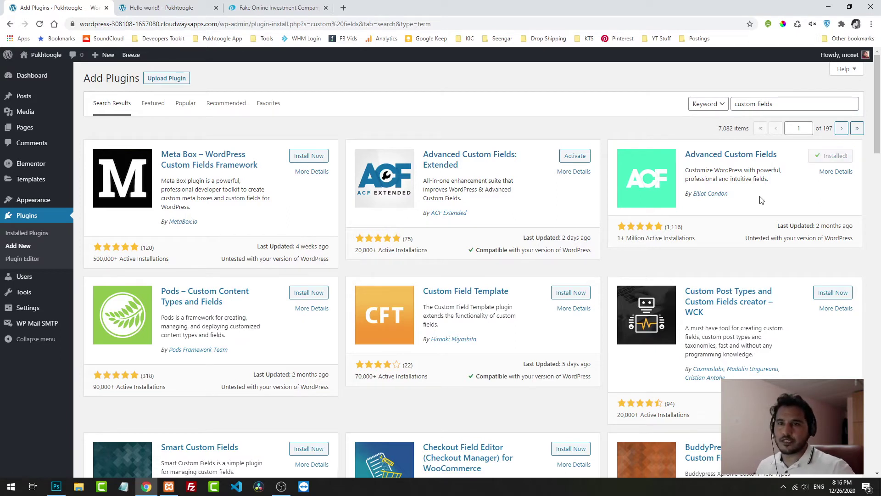
click(836, 156)
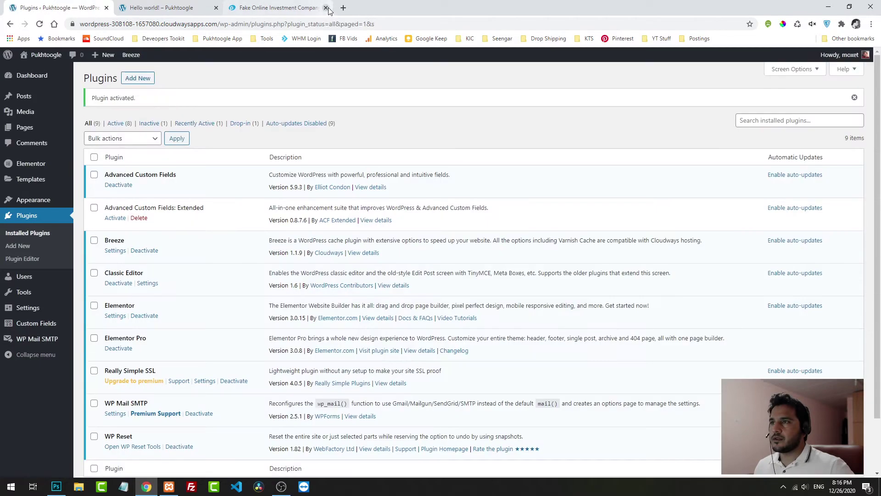
click(326, 8)
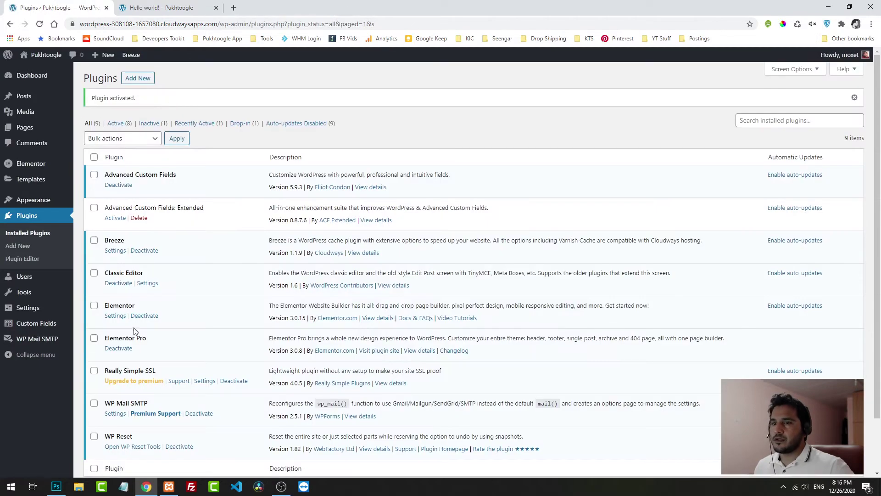
click(40, 324)
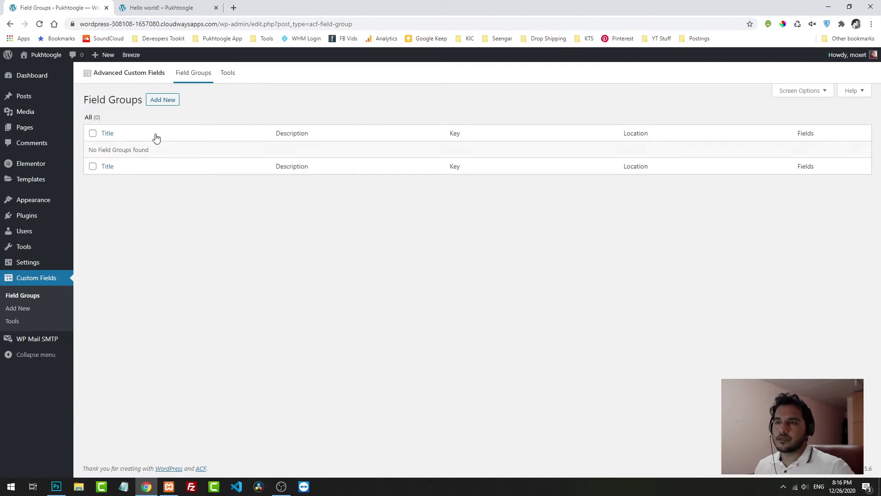
- Create a new field group titled "Posts Fields" and add a field labelled "Source Website" with the name source_website
click(159, 101)
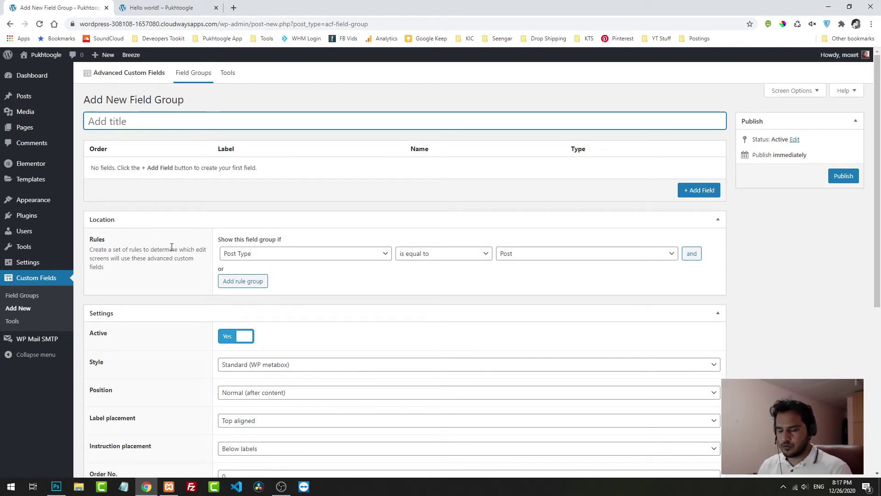
text(Posts Fields)
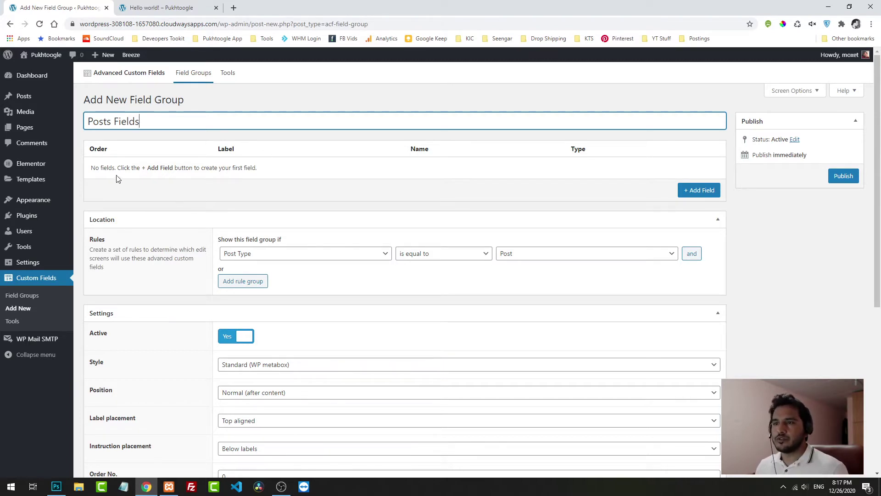
click(690, 190)
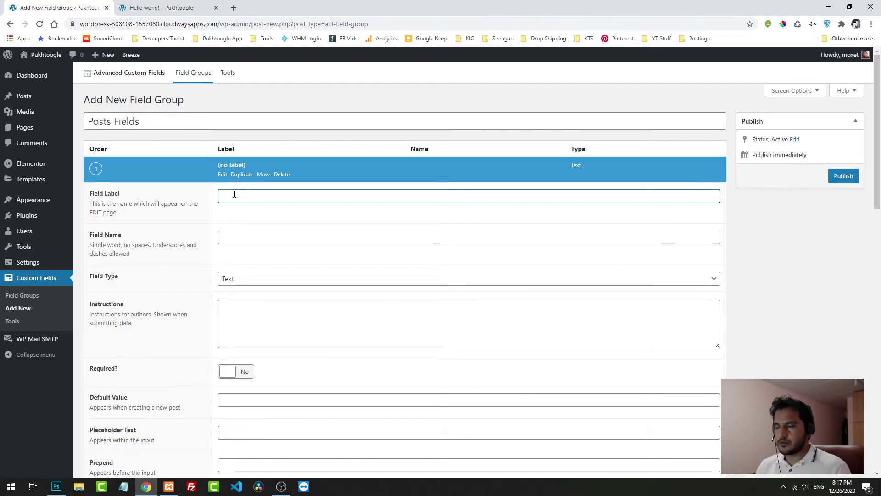
text(rce)
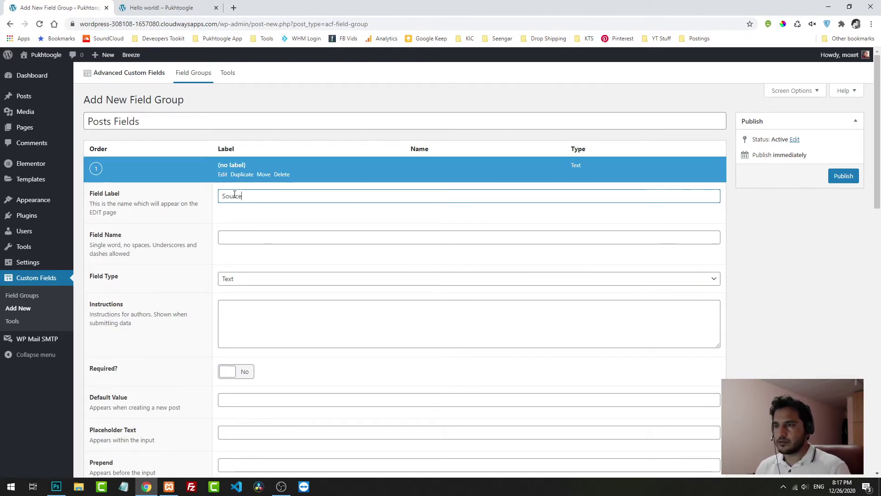
text( Website)
key(Tab)
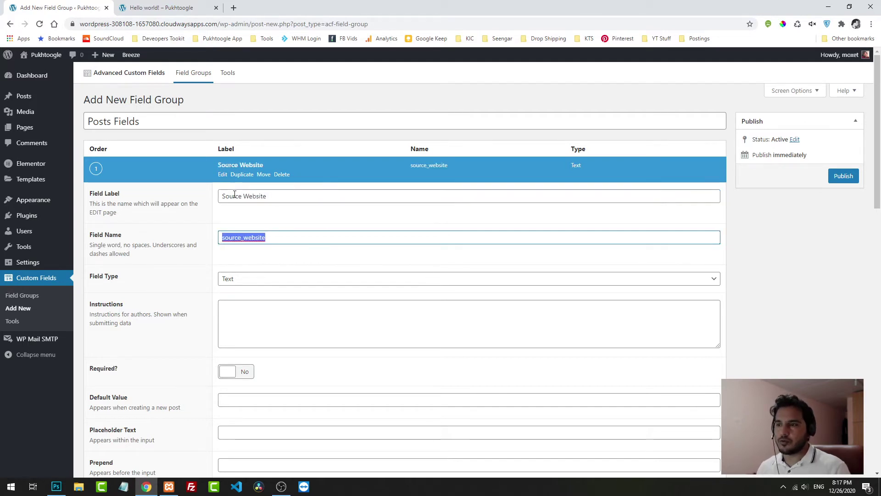
- Make the Source Website field a Radio Button with the choices Express Tribune, The News, Gulf News and Geo News
scroll(235, 194, down, 2)
click(235, 189)
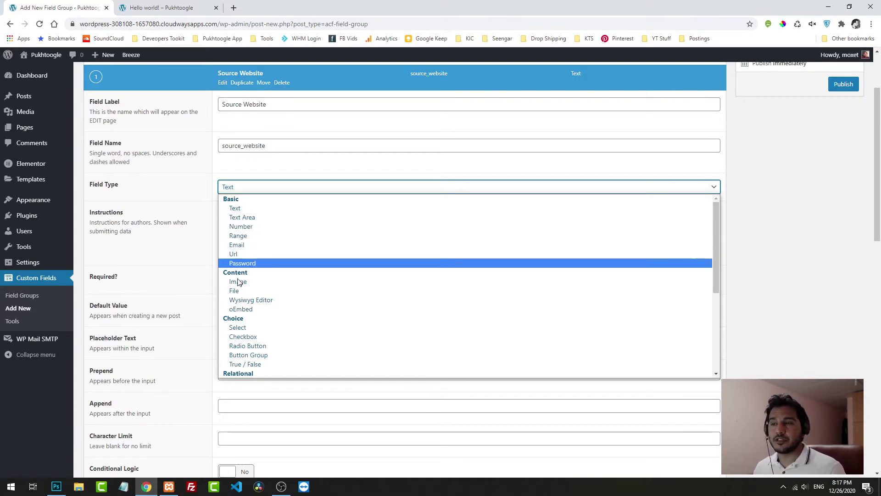
click(163, 258)
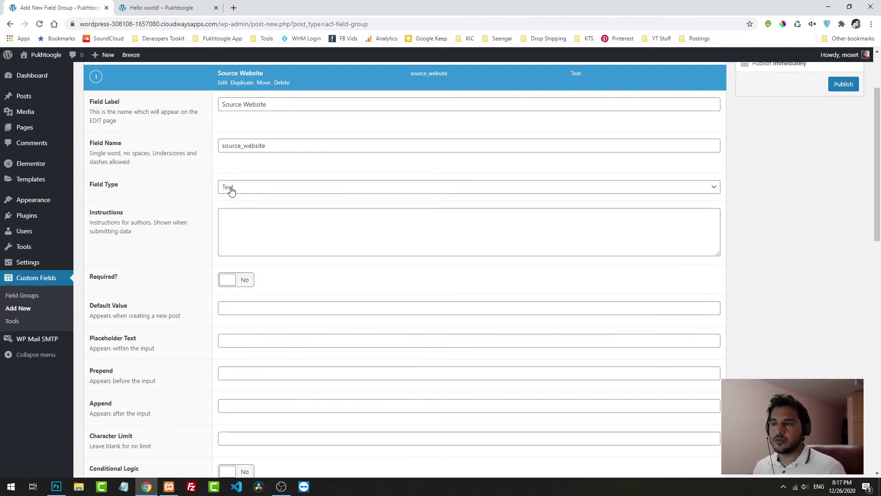
click(232, 192)
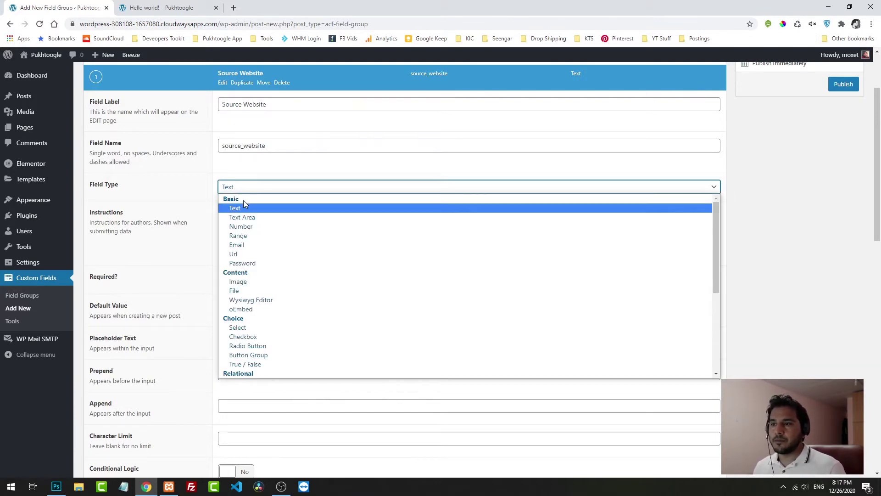
click(260, 348)
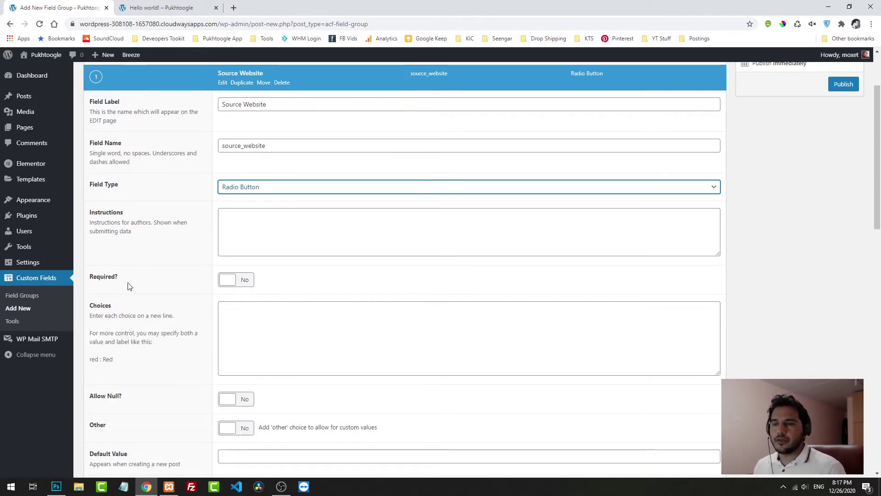
scroll(204, 256, down, 2)
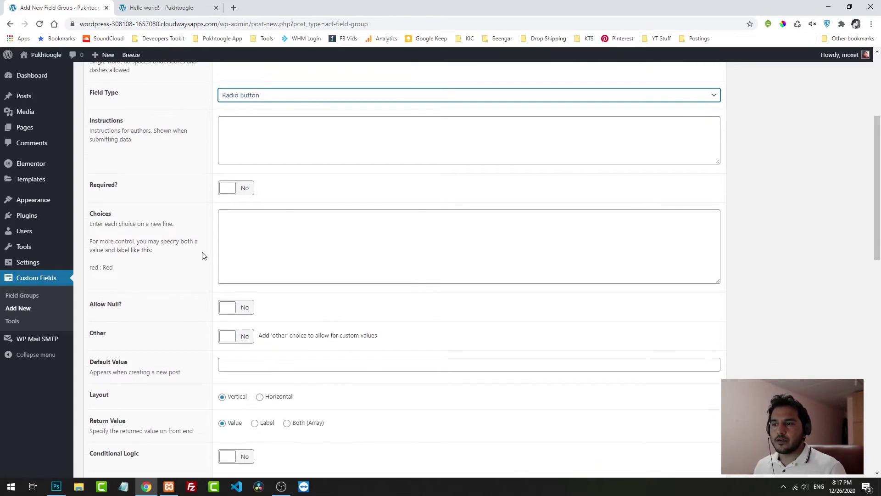
click(236, 222)
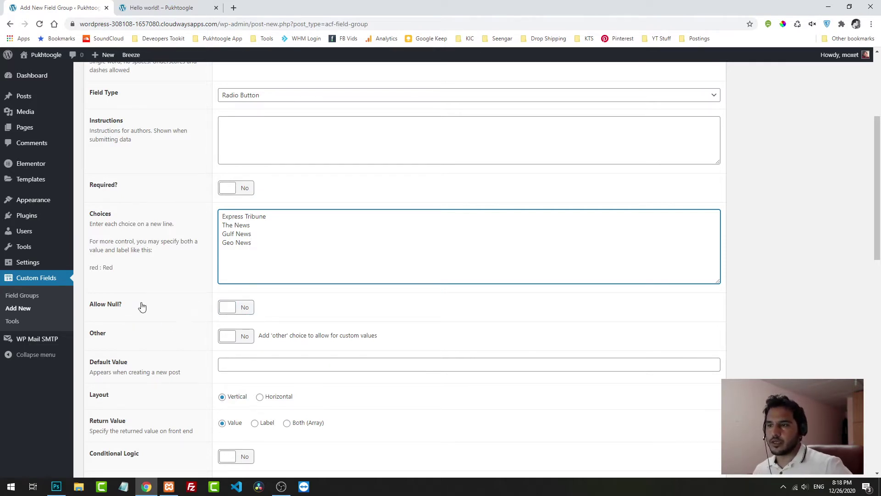
- Keep the location rule at Post Type is equal to Post and publish the field group
scroll(144, 302, down, 2)
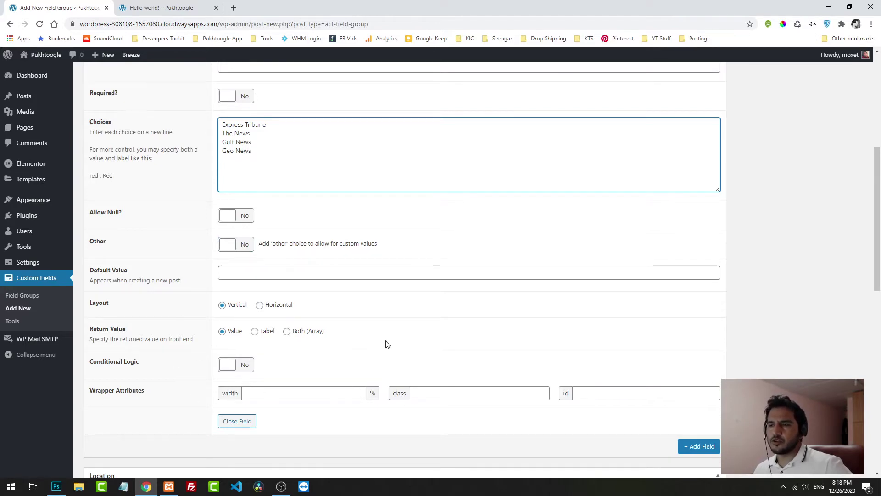
scroll(670, 442, down, 4)
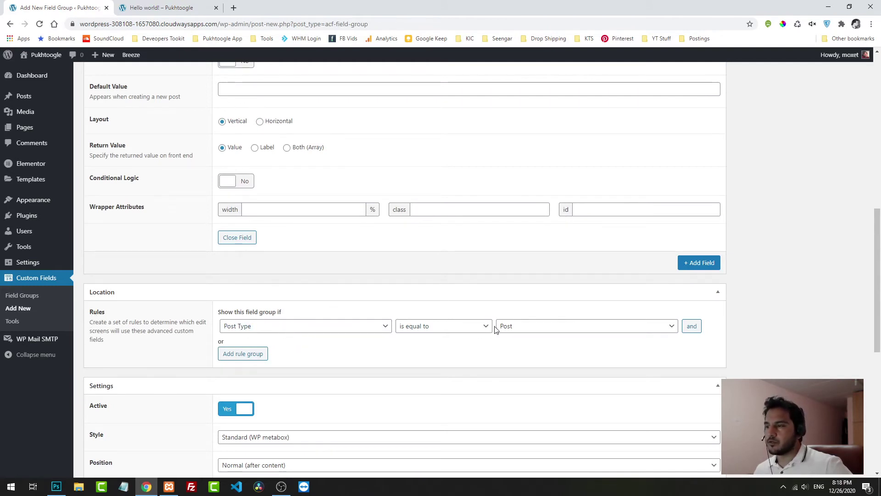
click(527, 327)
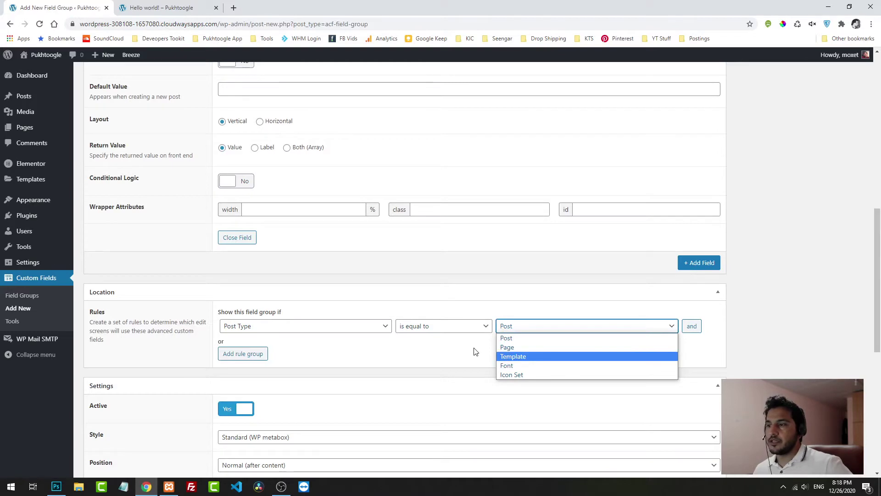
click(442, 350)
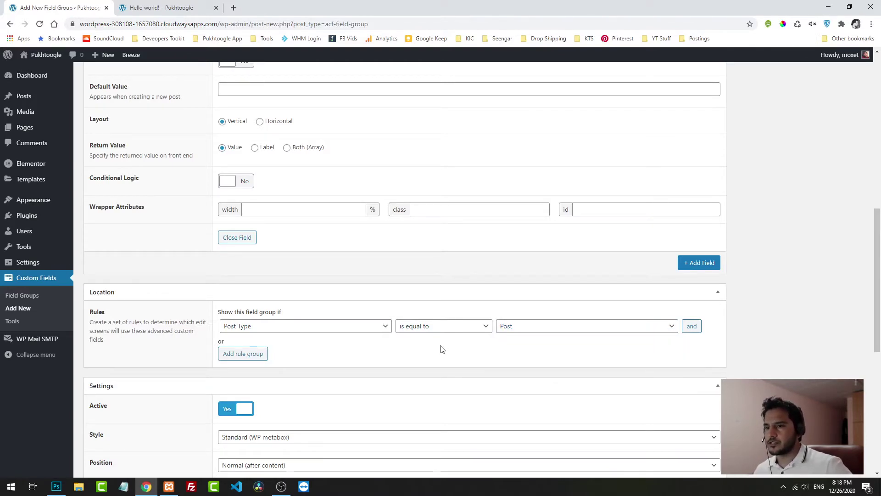
scroll(442, 350, up, 10)
click(844, 176)
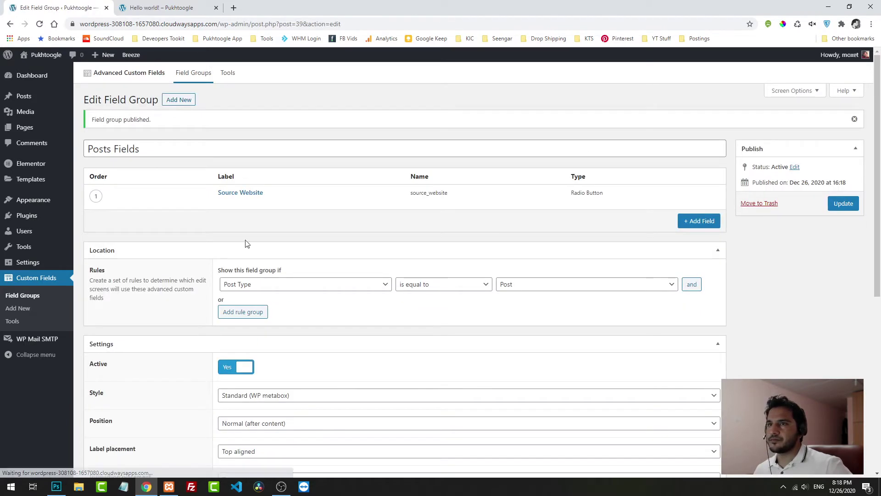
- Start a new post titled "Test news" with filler body text and assign it to the Uncategorized category
mouse_move(23, 96)
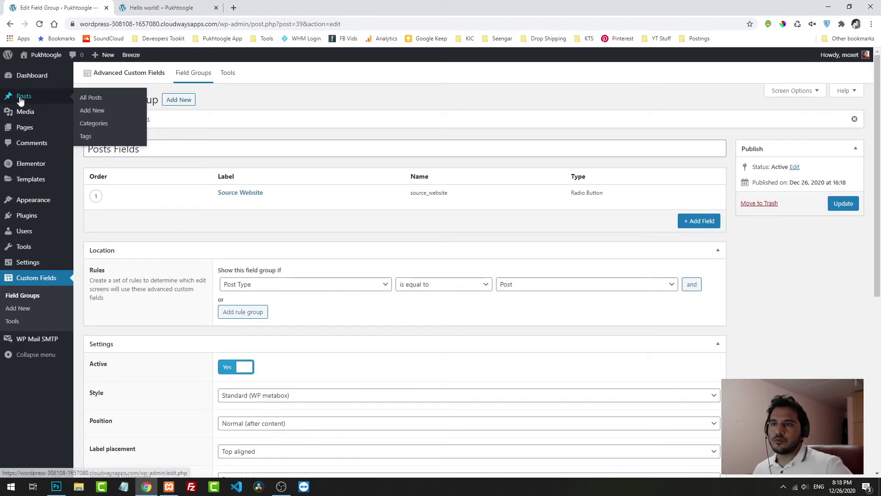
click(92, 111)
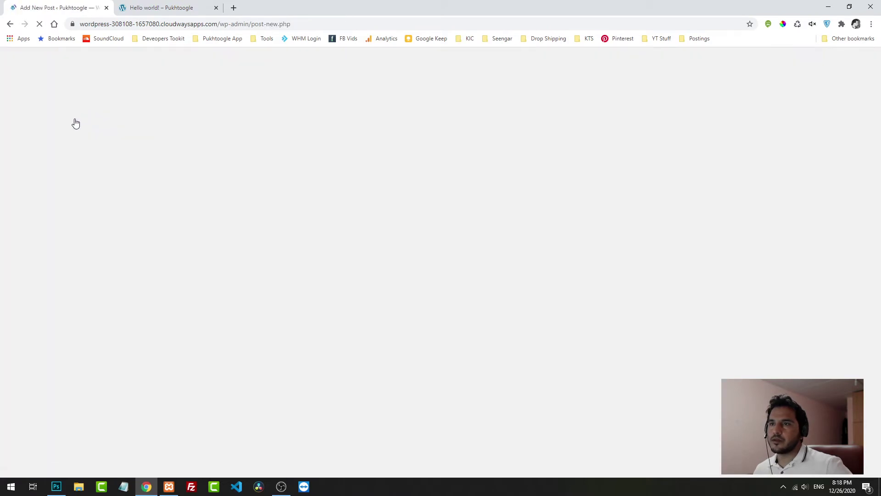
scroll(183, 238, down, 1)
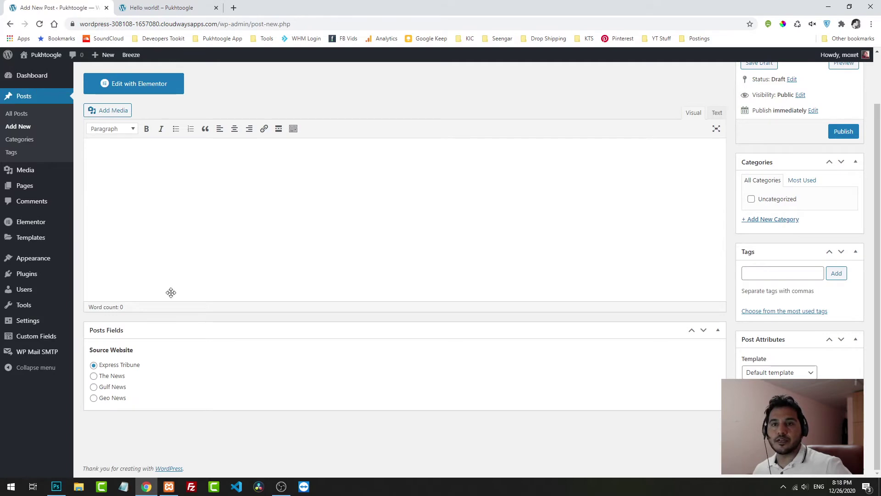
scroll(188, 137, up, 1)
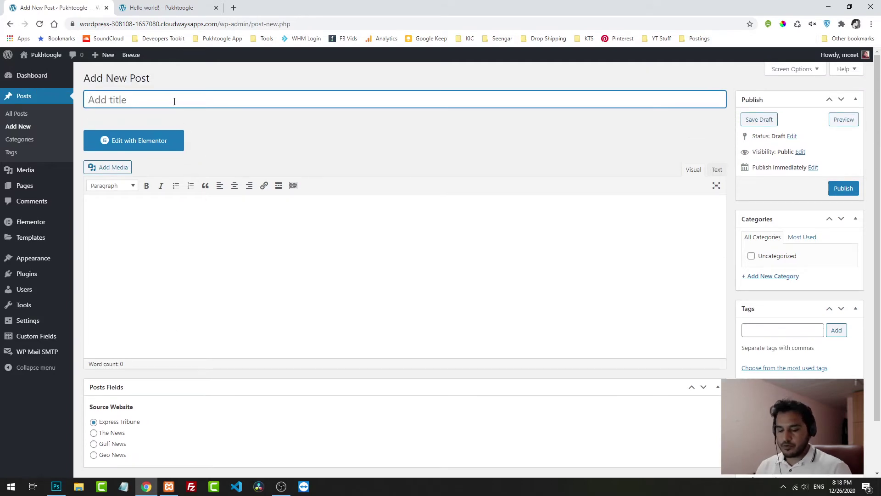
text(Test news)
key(Tab)
text(asdfas d)
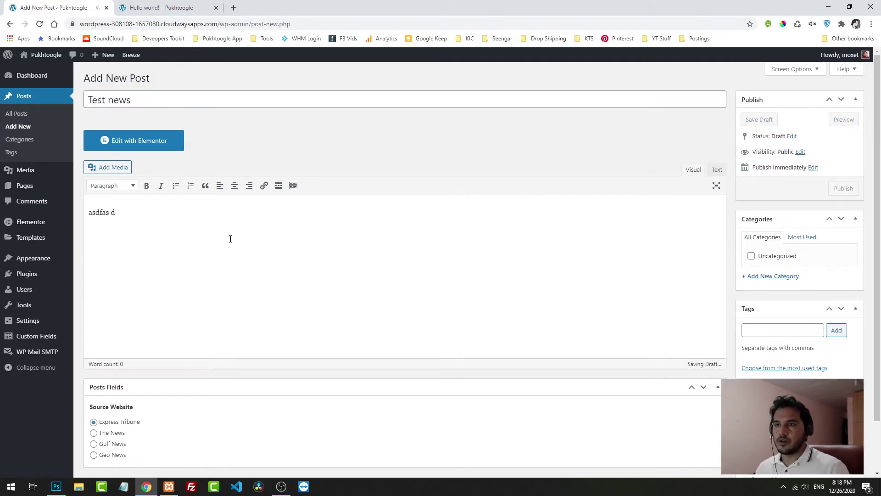
text(fasdfasdfasdfasdfasdfasdf)
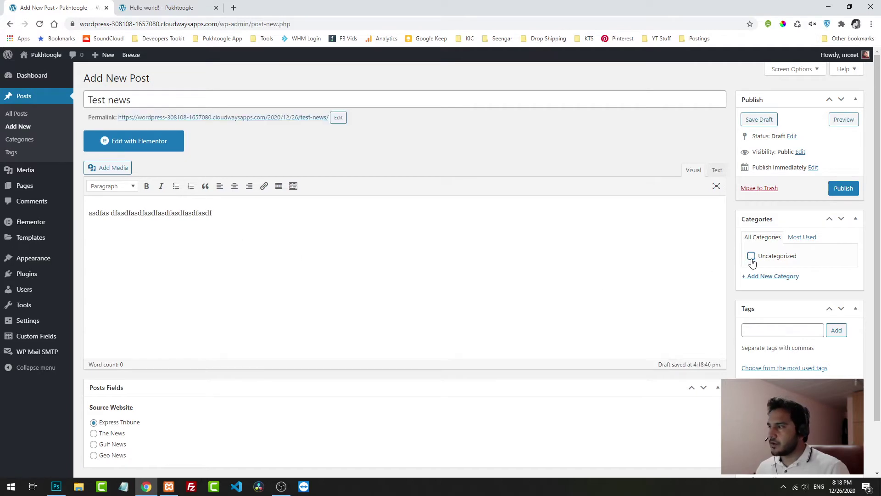
click(751, 256)
- Upload psw782jgf7z3dl08tcag.jpg from Downloads as the post's featured image and publish the post
scroll(753, 257, down, 1)
click(767, 455)
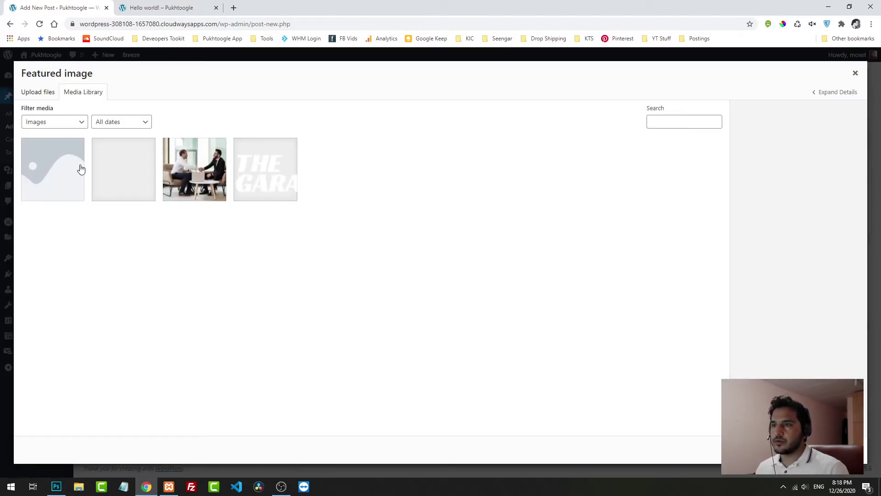
click(35, 93)
click(432, 252)
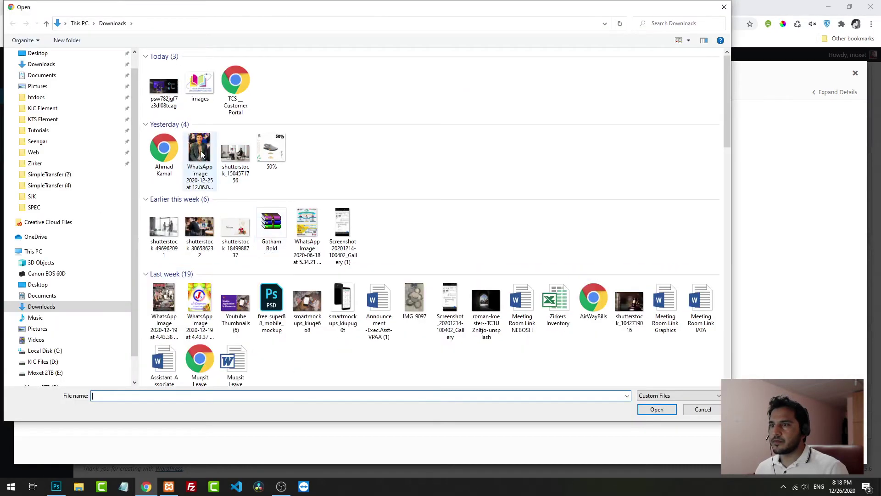
double_click(163, 87)
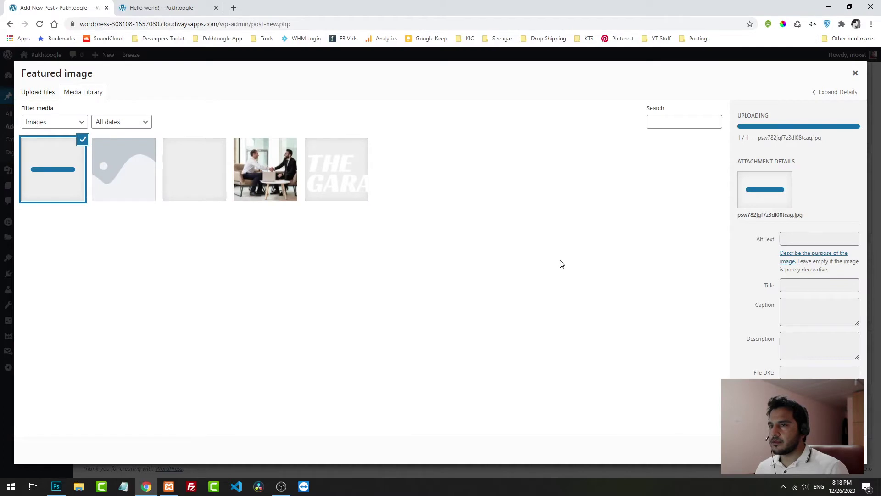
click(827, 450)
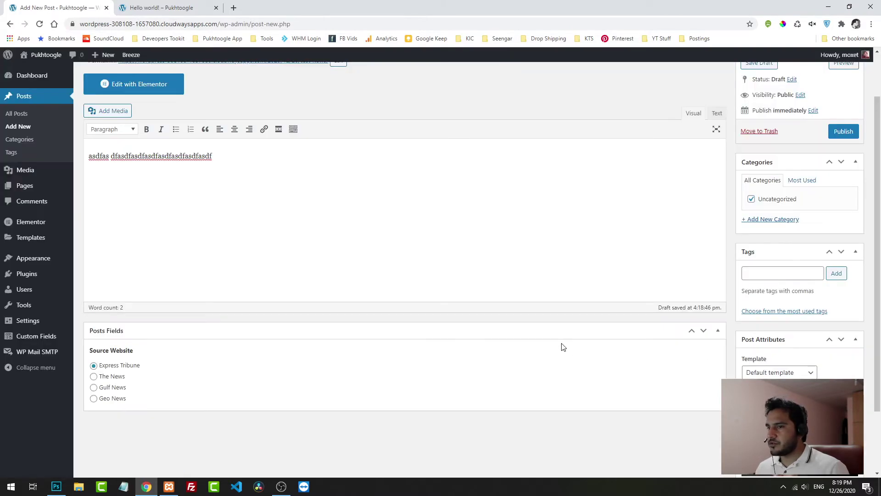
click(840, 133)
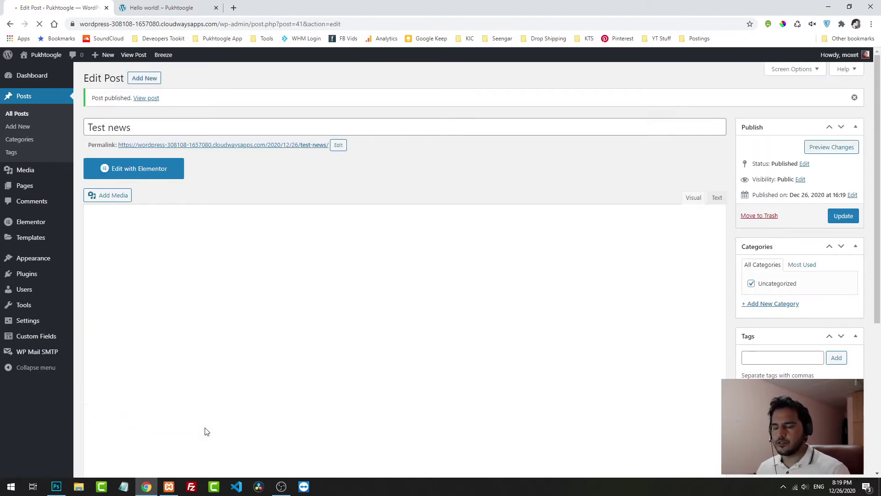
- Check the source choices in the published post and open the Posts Fields field group for editing
scroll(184, 421, down, 3)
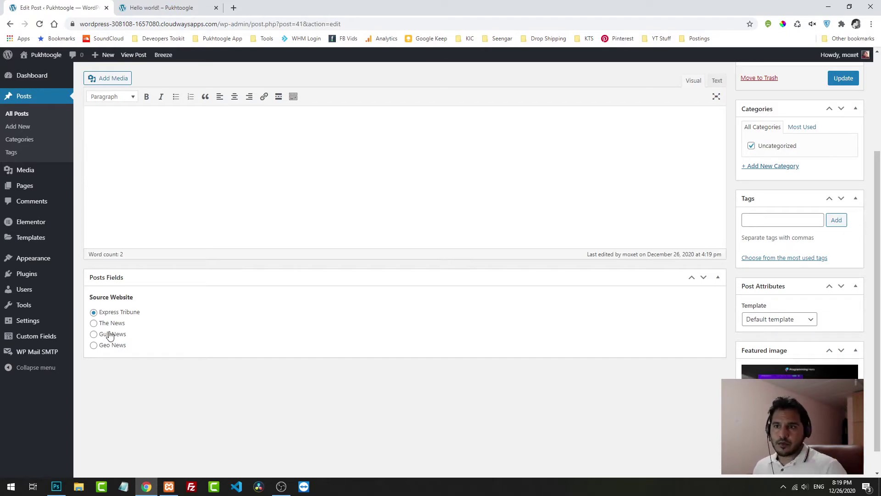
mouse_move(55, 337)
click(114, 341)
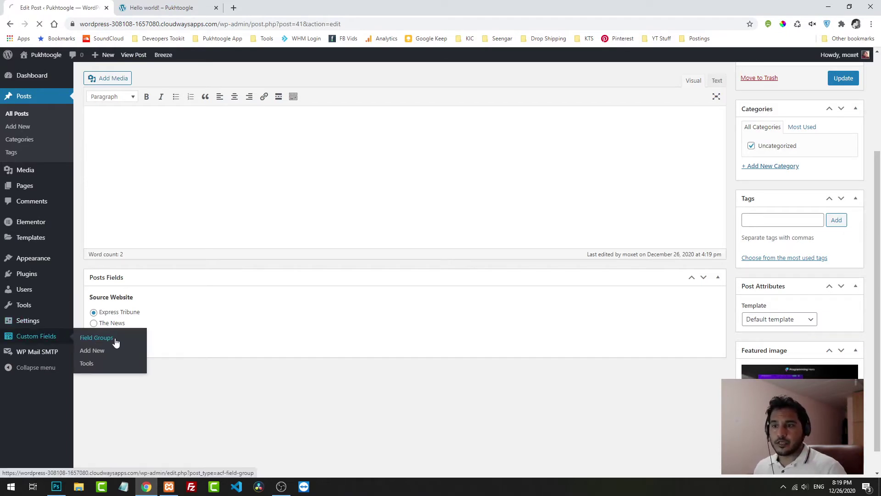
click(107, 161)
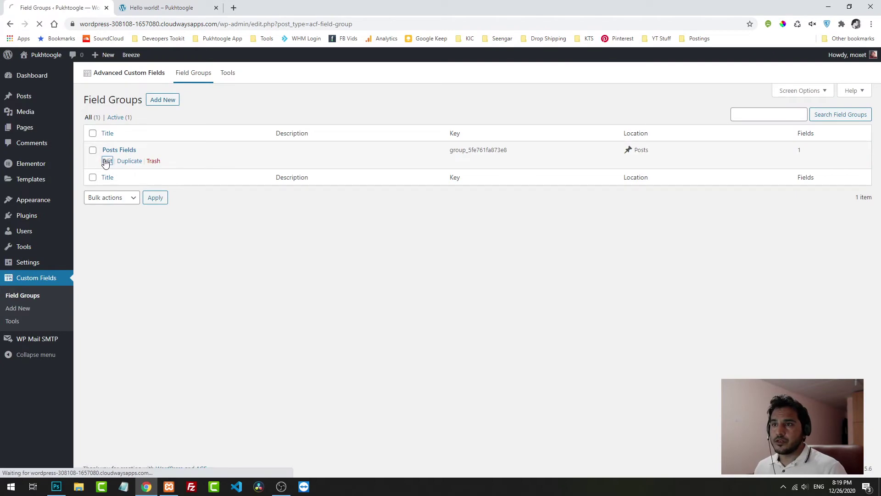
scroll(251, 307, down, 3)
scroll(291, 192, up, 3)
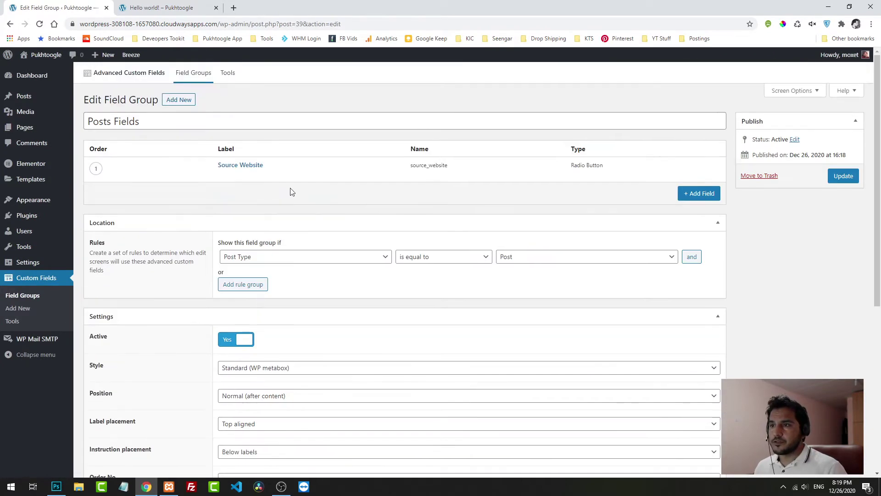
- Enable the 'other' choice for the Source Website field and have its custom values saved to the field's choices
click(222, 174)
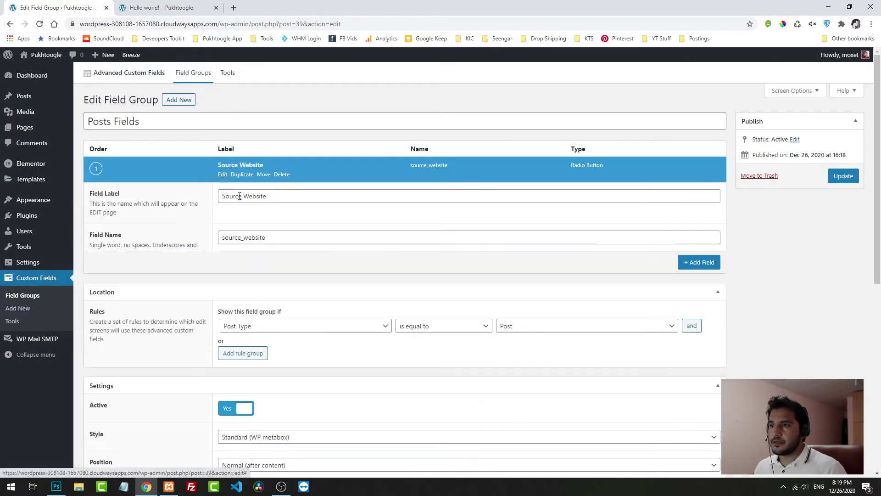
scroll(311, 282, down, 5)
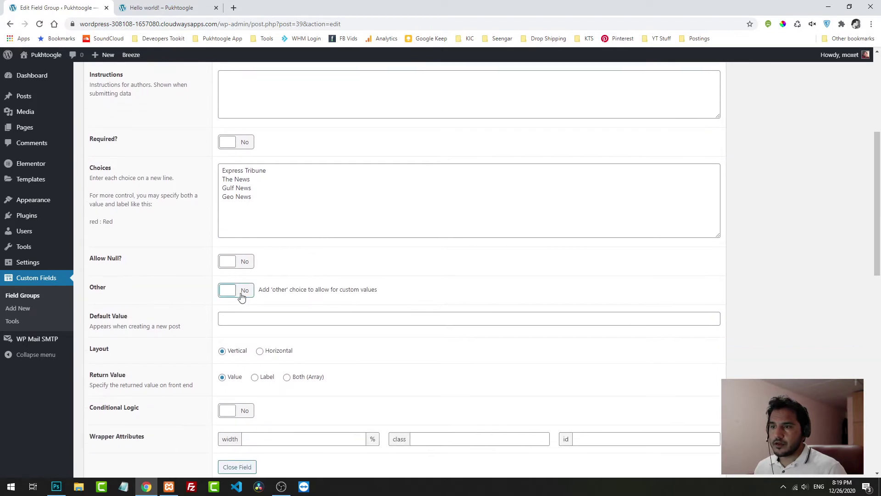
click(244, 293)
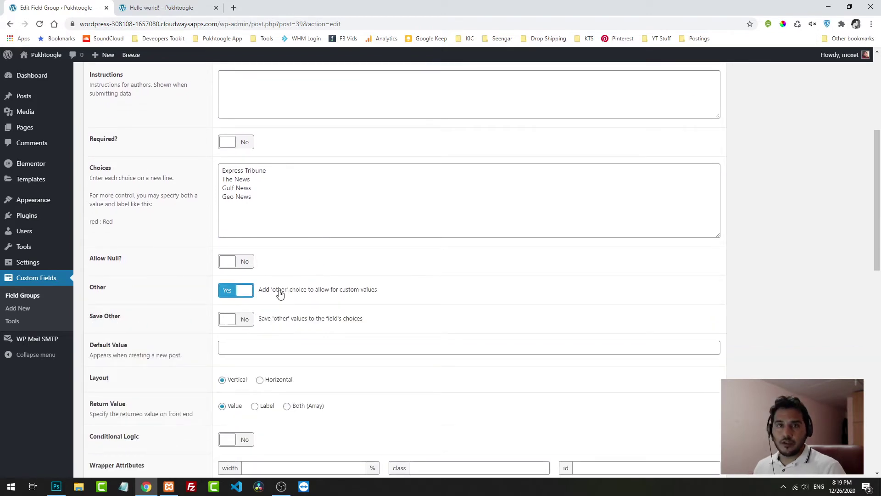
click(243, 320)
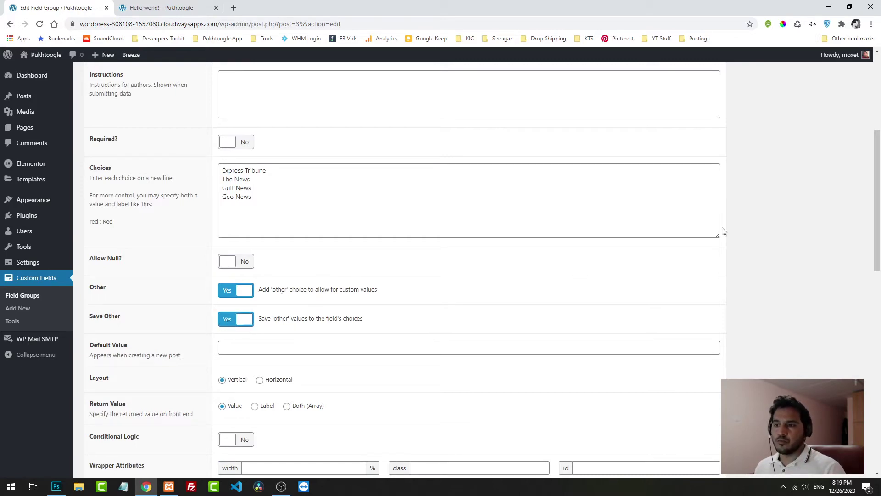
- Save the Posts Fields field group and open the "Test news" post for editing
scroll(720, 230, up, 5)
click(842, 176)
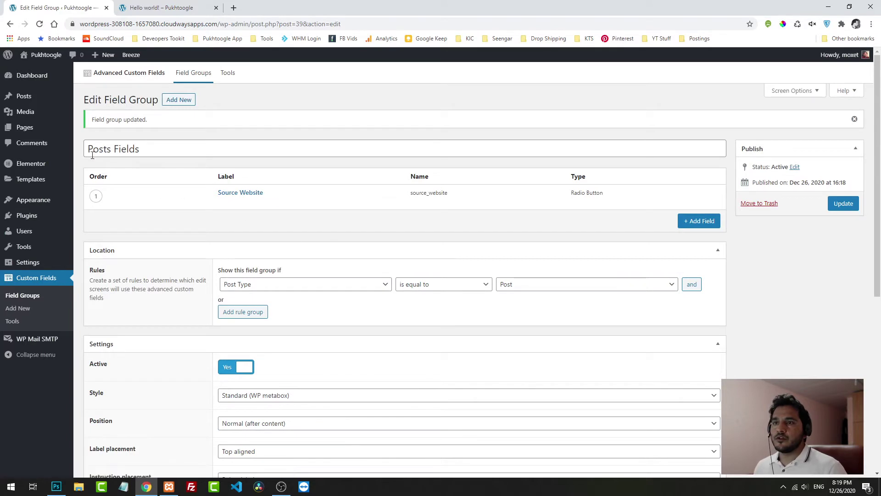
mouse_move(32, 103)
click(90, 99)
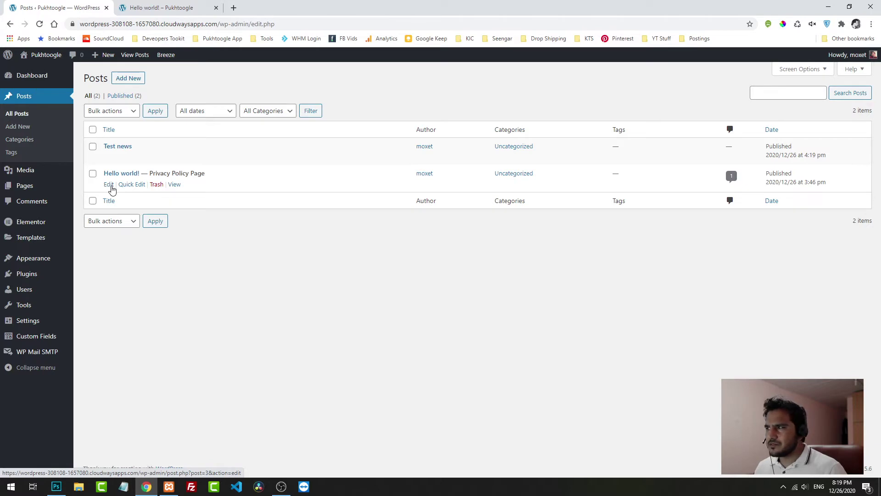
click(109, 156)
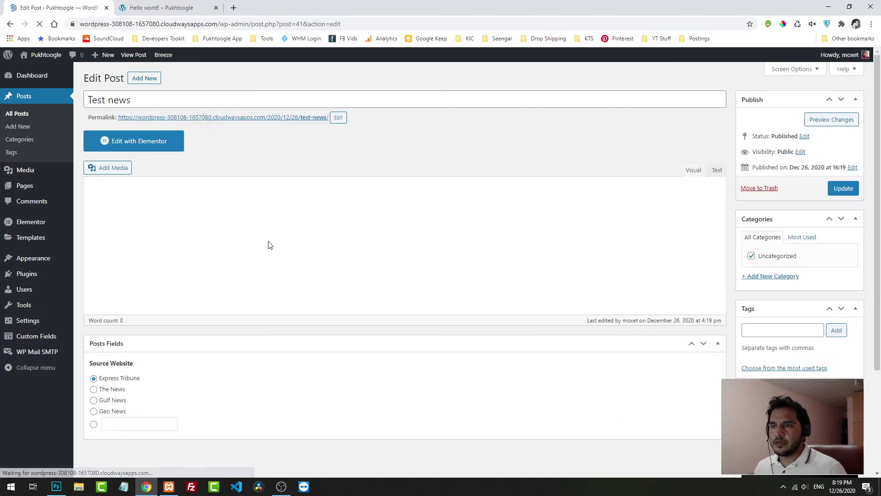
- Set the post's Source Website to the custom value "ARY News", update the post and check the saved choices
scroll(270, 244, down, 2)
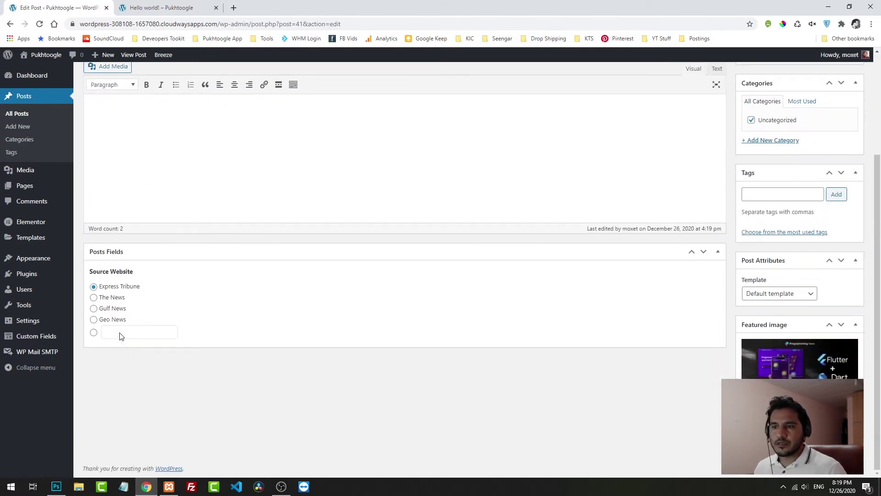
click(94, 332)
click(112, 333)
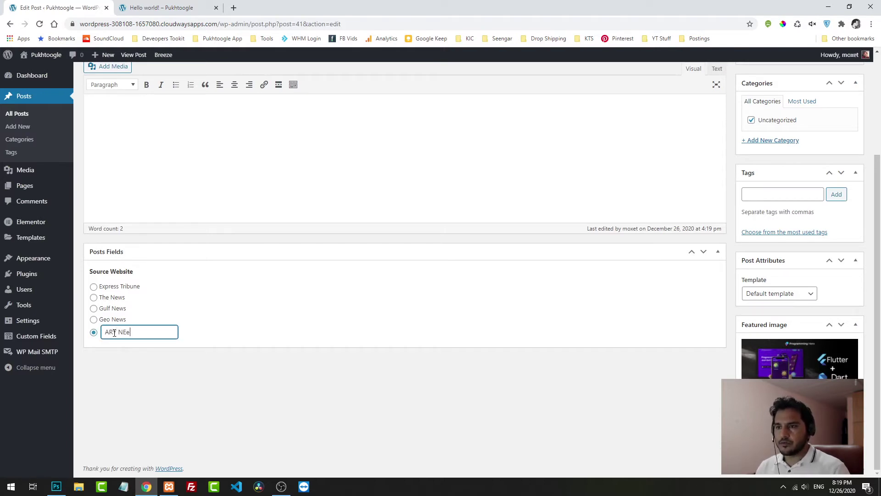
text(ARY News)
key(Return)
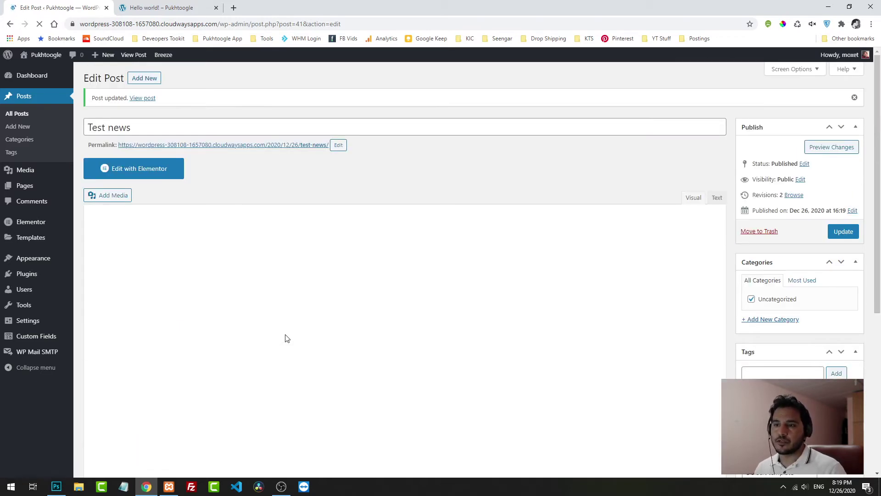
scroll(146, 407, down, 2)
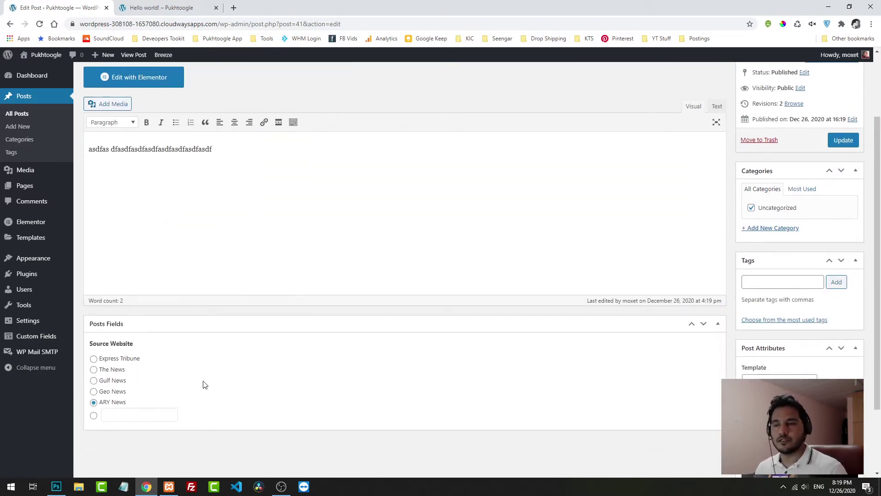
scroll(203, 383, up, 2)
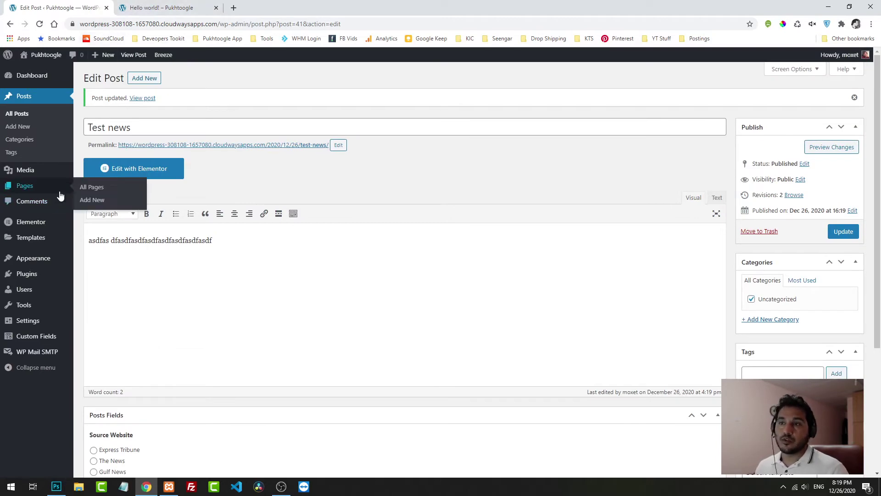
- Reload the published "Hello world!" post, check its meta line and return to the post editor
click(166, 5)
click(35, 25)
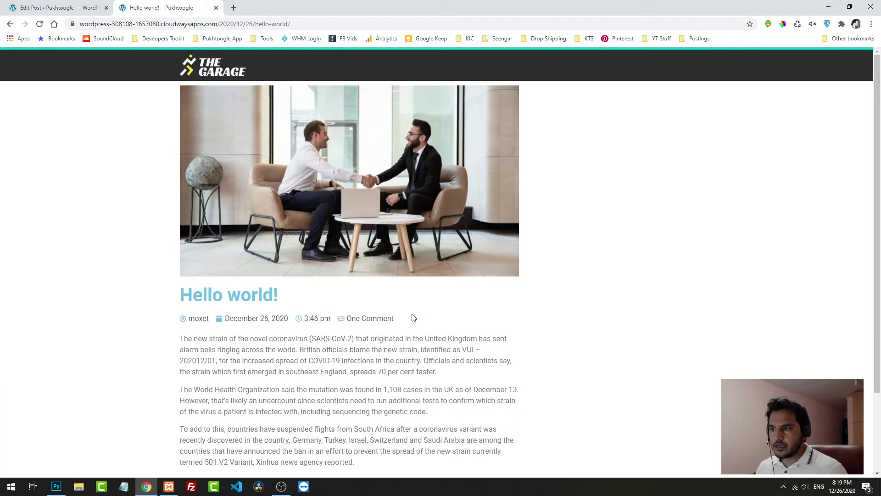
click(52, 8)
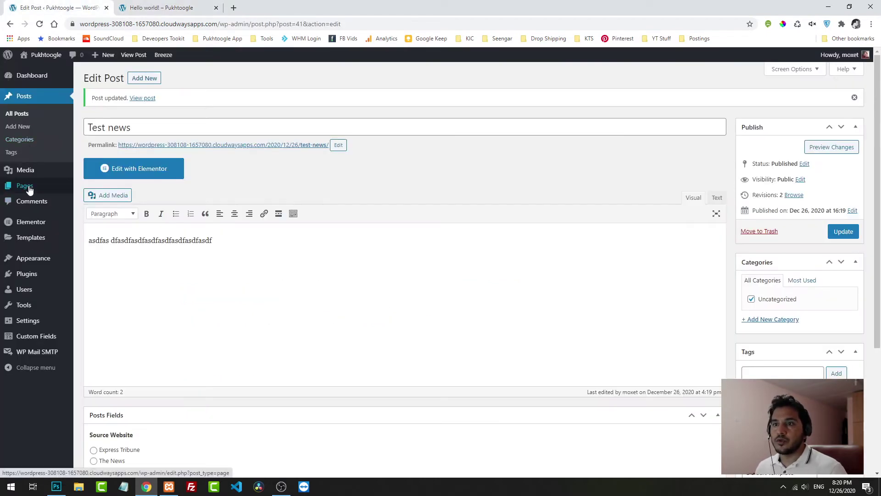
- Open the "Single" theme template for editing with Elementor
mouse_move(29, 188)
mouse_move(37, 239)
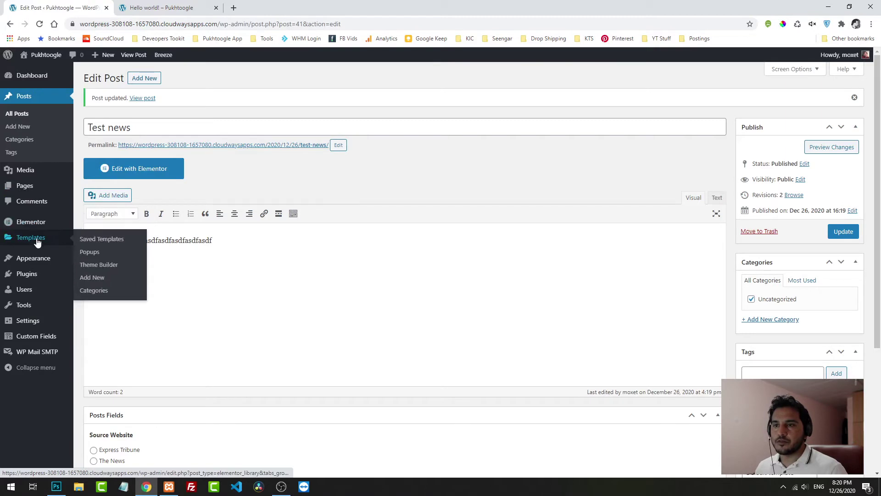
click(113, 266)
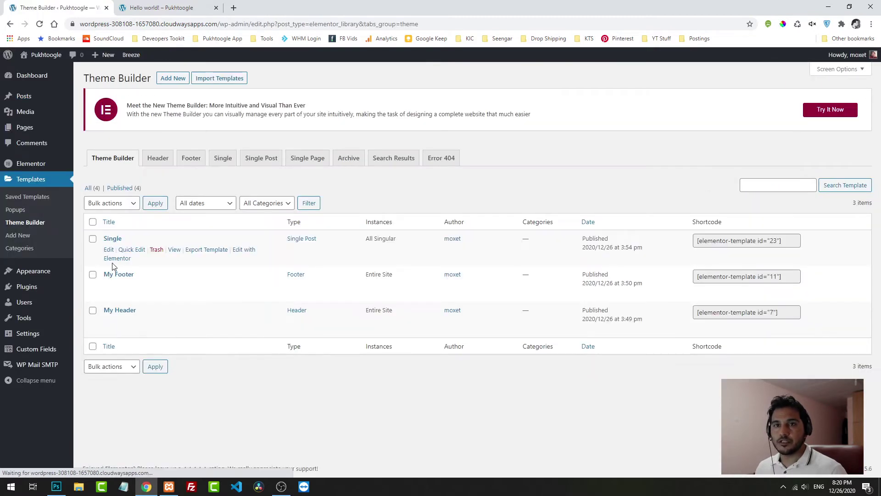
click(117, 258)
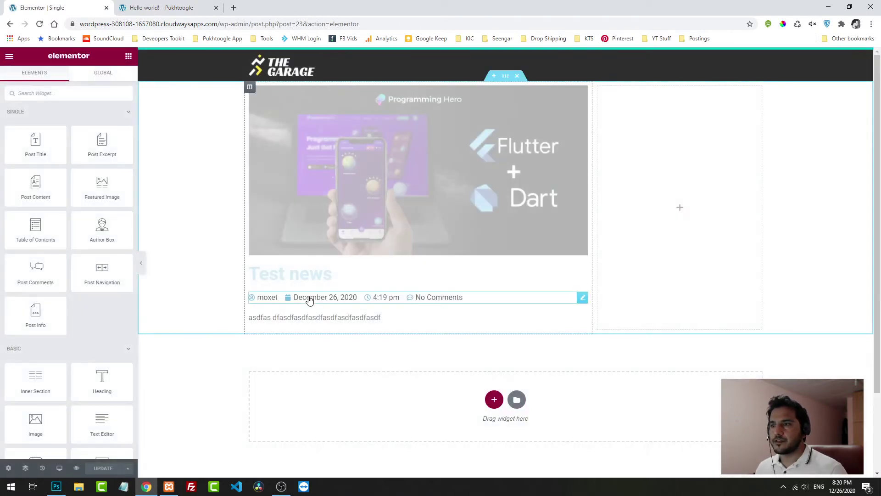
- Add a meta data item of type Custom to the Post Info widget below the post title
click(324, 303)
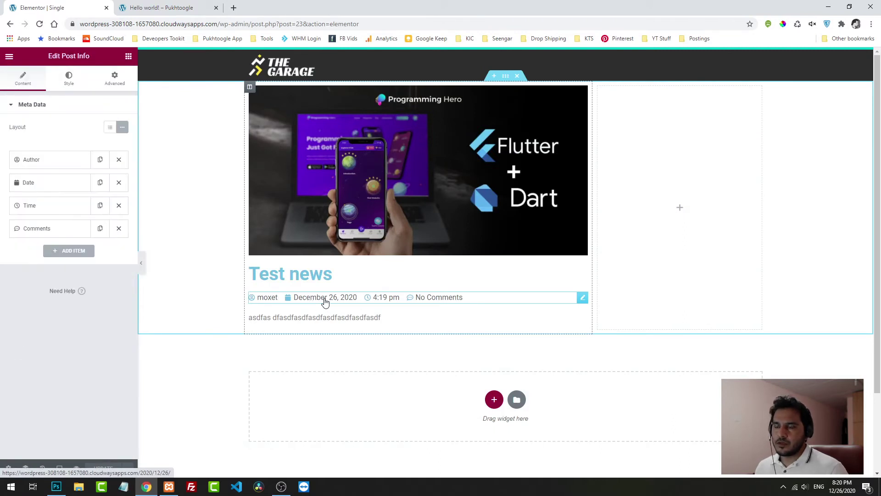
click(66, 252)
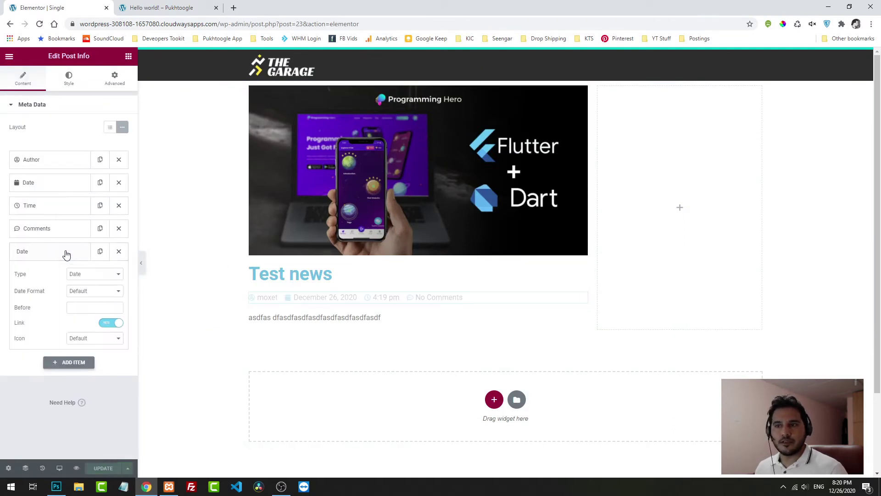
click(93, 274)
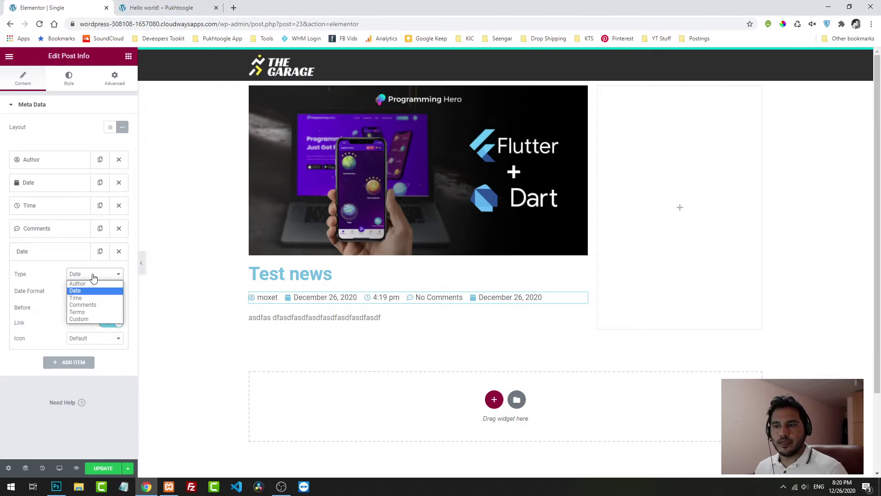
click(86, 318)
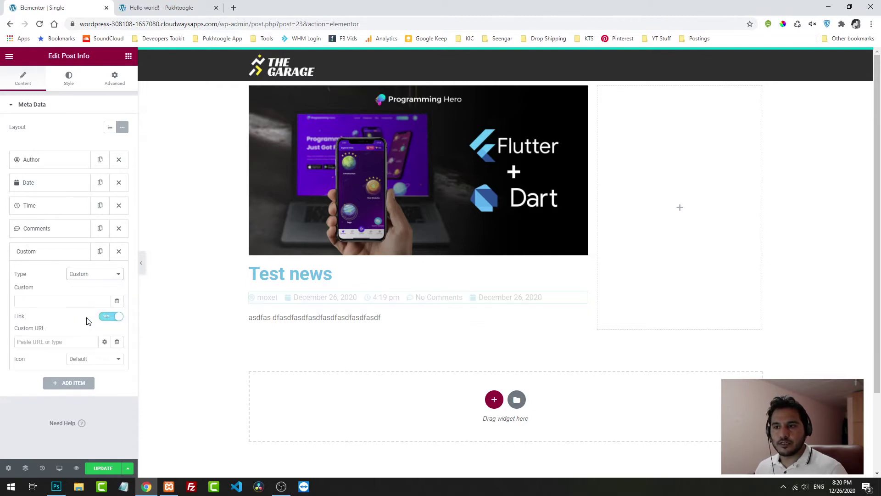
- Fill the custom meta item dynamically from an ACF Field with the Source Website key
click(117, 302)
scroll(100, 332, down, 5)
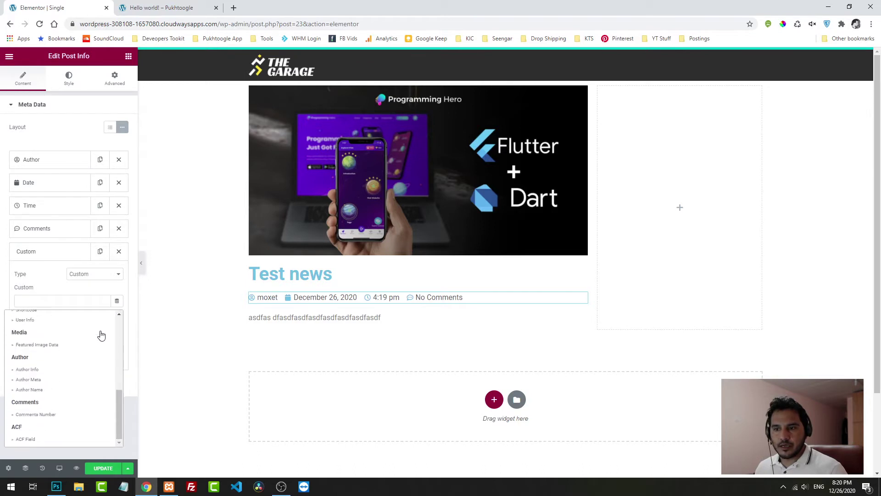
click(35, 438)
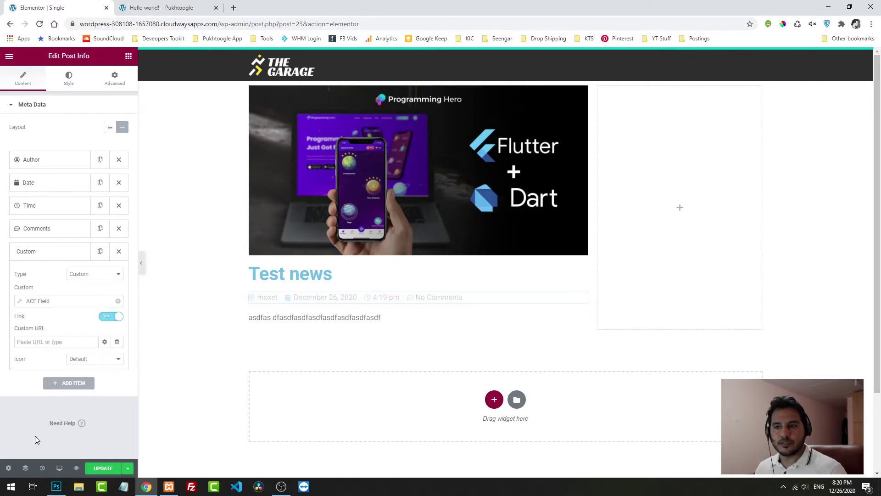
click(87, 300)
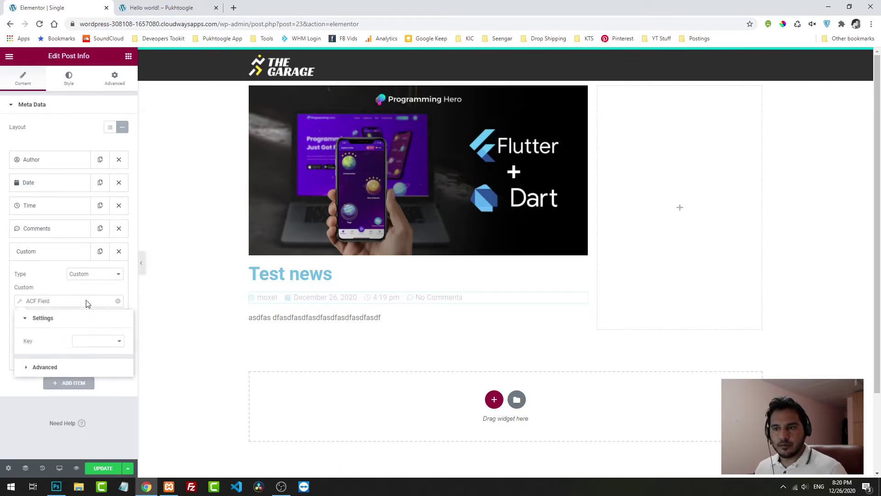
click(95, 345)
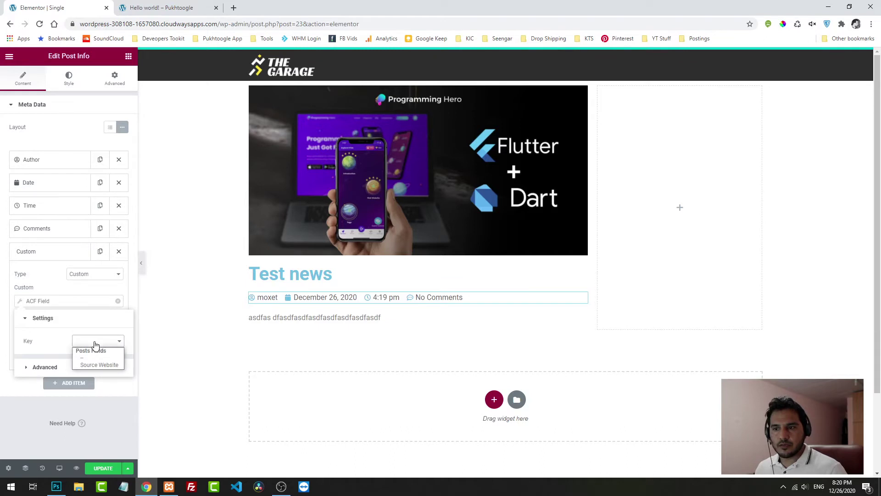
click(97, 364)
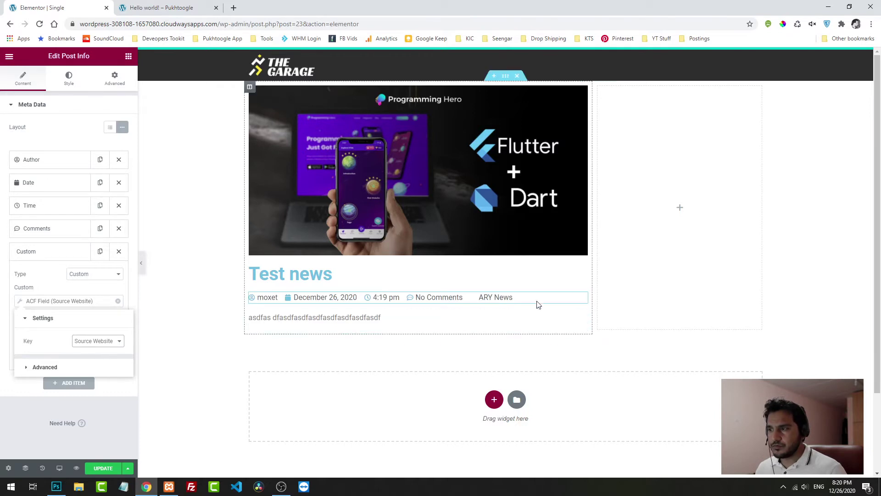
click(54, 275)
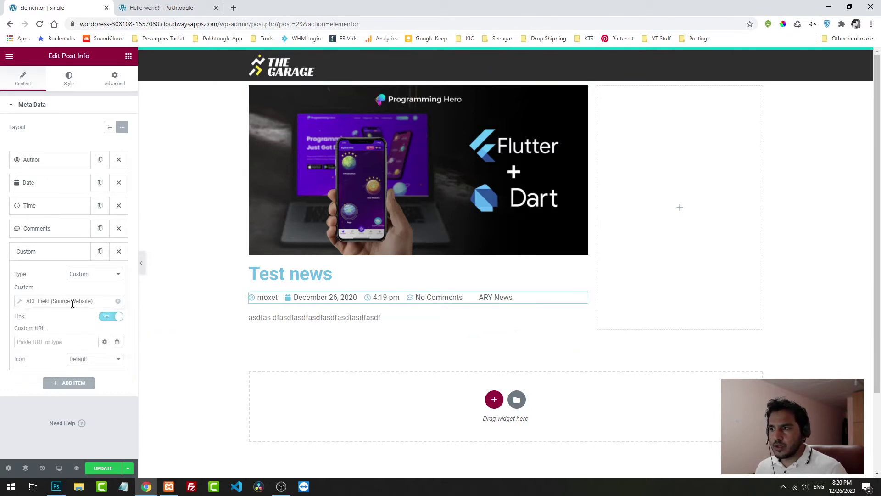
- Give the custom meta item the Link icon from the icon library and update the template
click(95, 360)
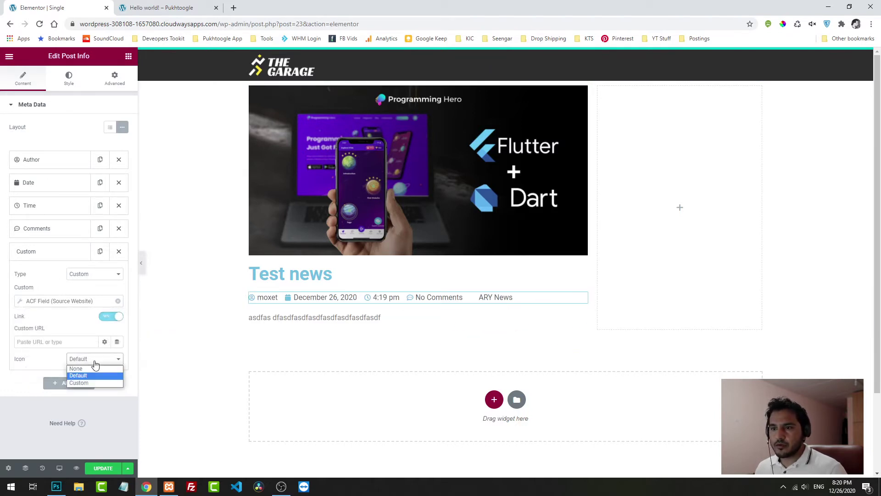
click(92, 384)
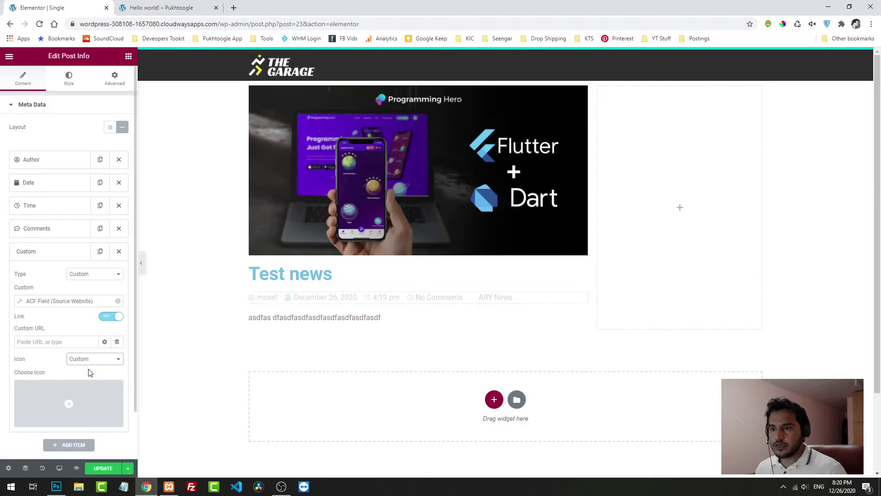
click(108, 383)
text(link)
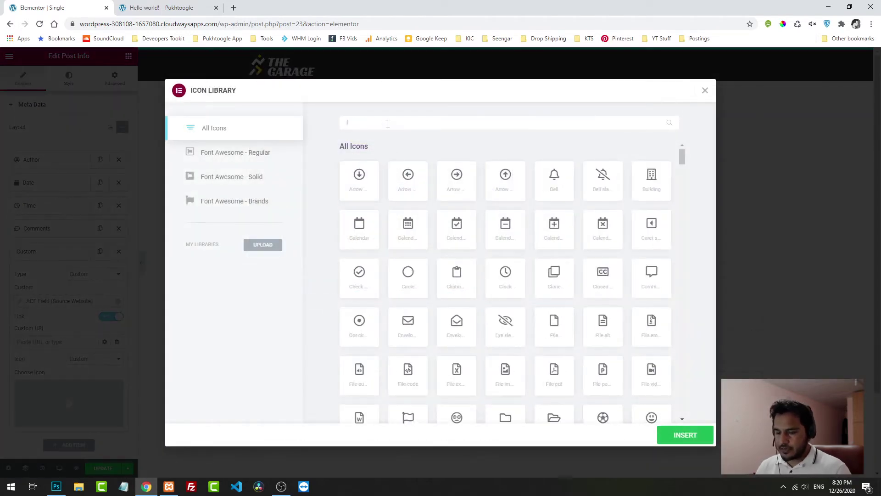
click(460, 181)
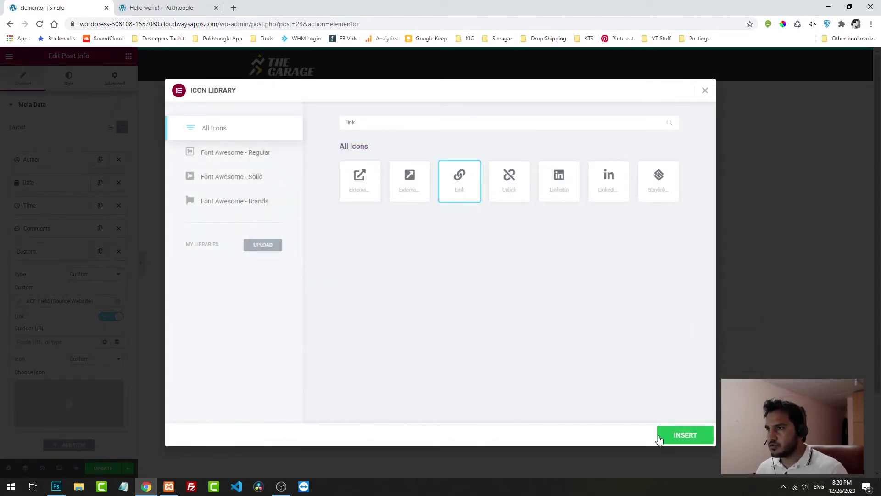
click(662, 439)
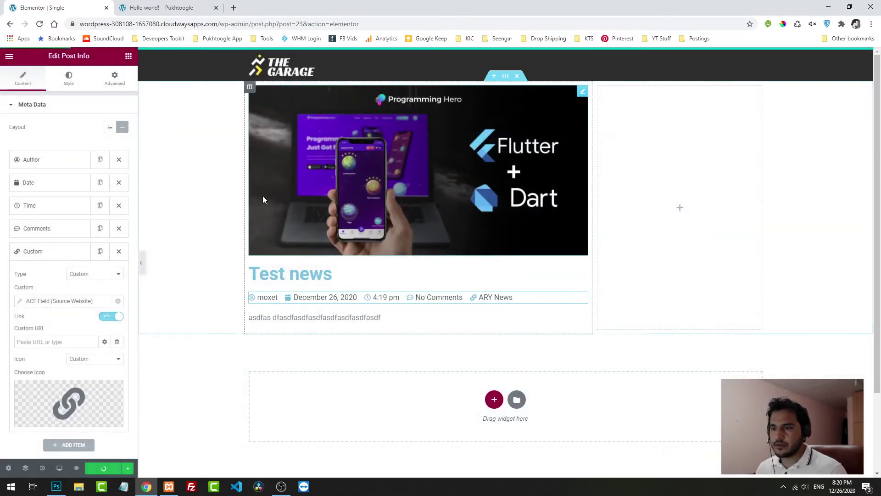
- Check the meta line of the published "Hello world!" and "Test news" posts, then return to the template editor
click(174, 7)
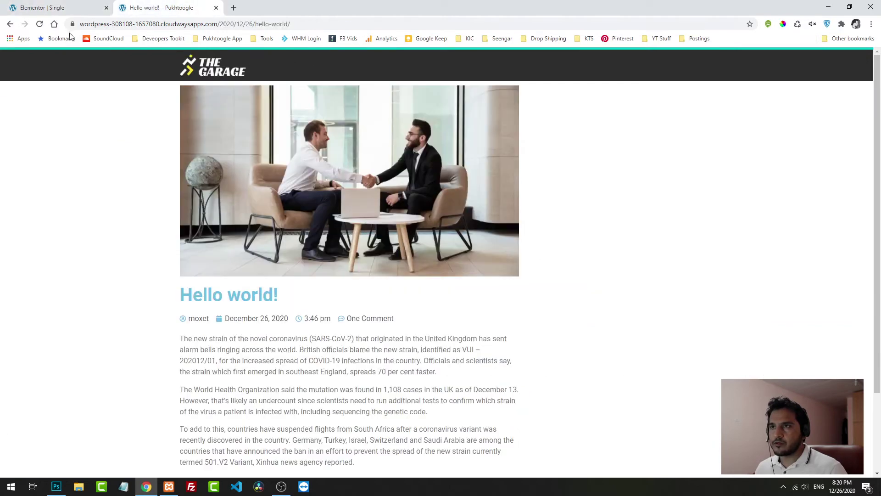
click(39, 24)
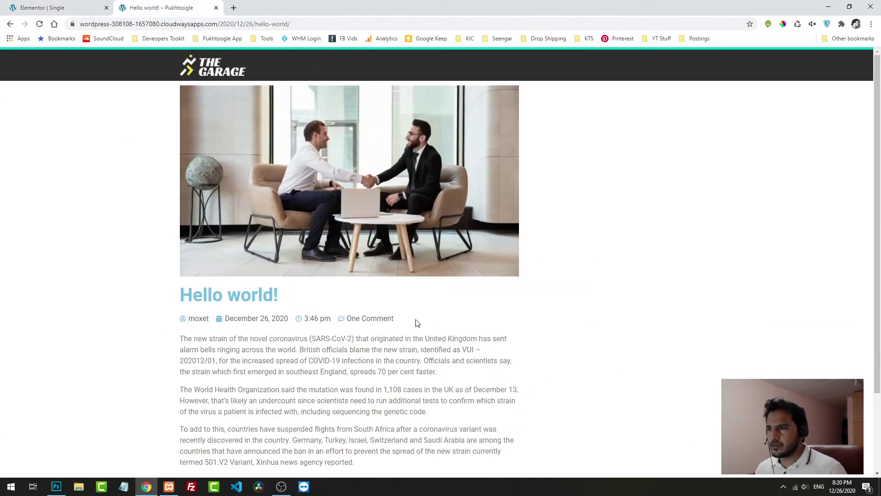
click(55, 7)
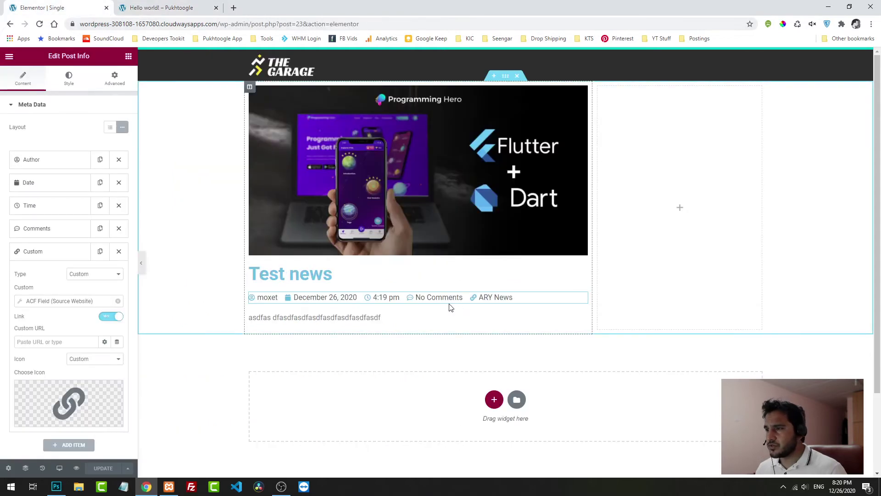
click(166, 8)
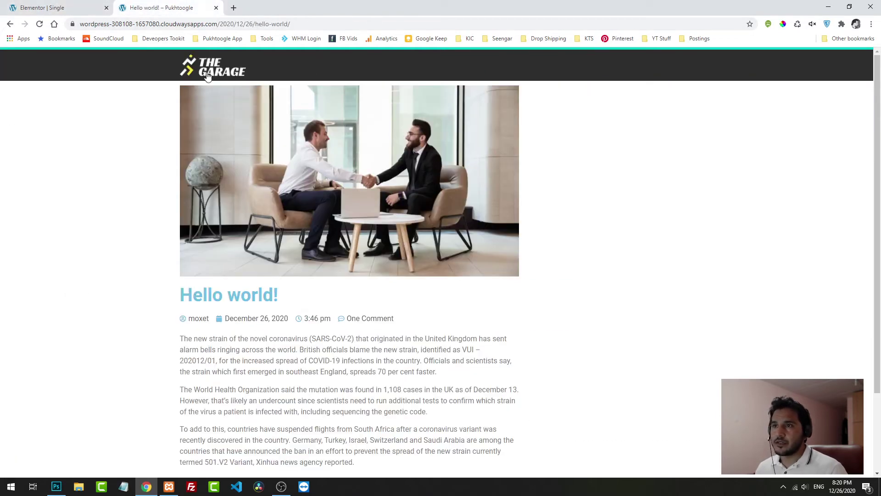
key(F5)
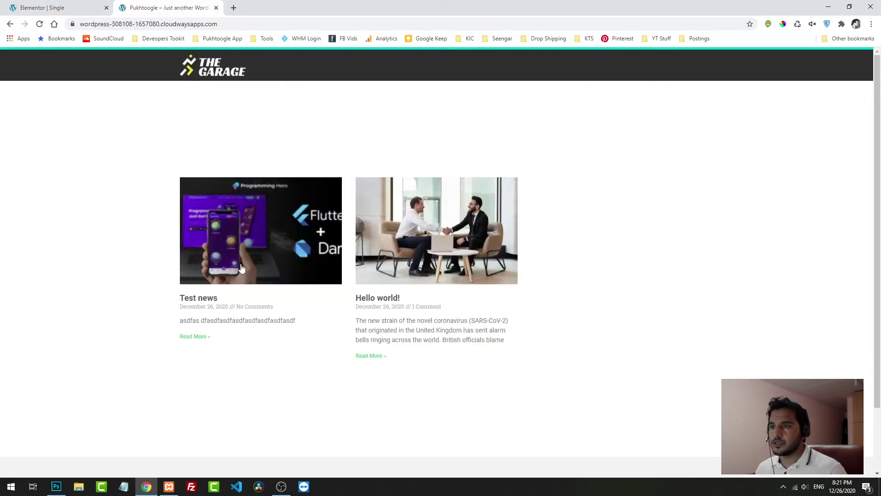
click(245, 230)
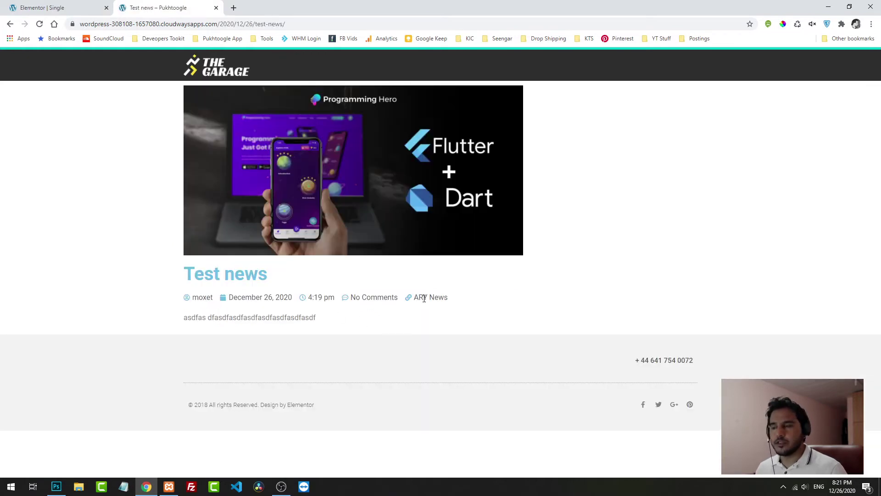
click(42, 7)
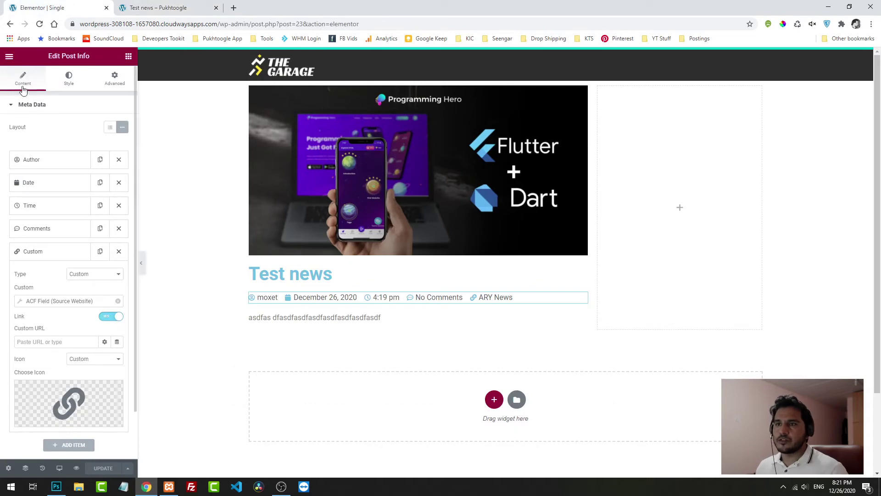
- Exit the template editor to the WordPress dashboard and open the Posts Fields custom field group for editing
click(10, 56)
click(50, 216)
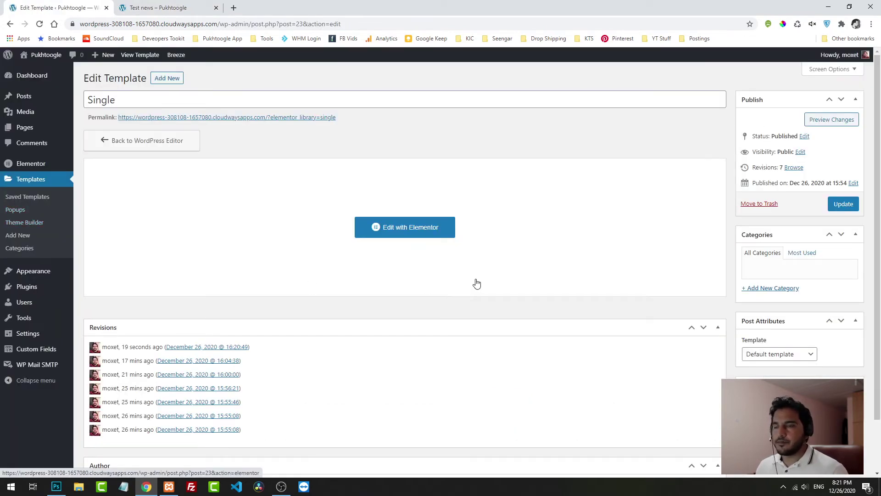
mouse_move(43, 350)
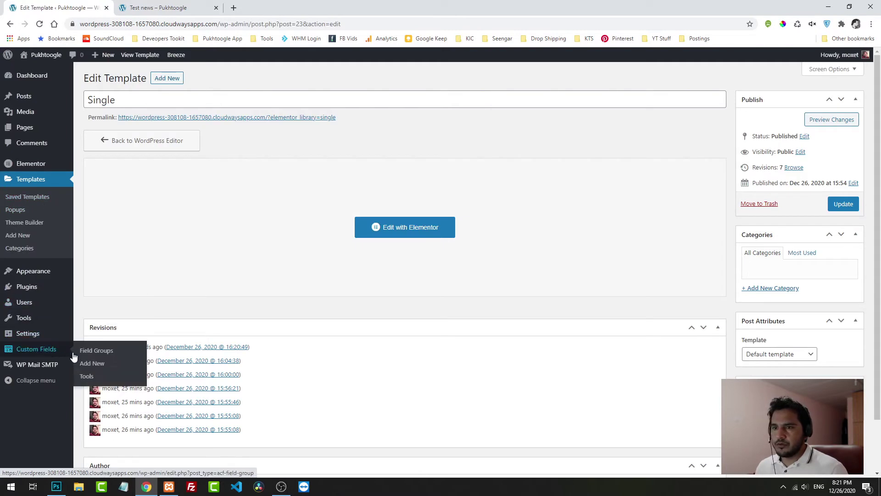
click(97, 352)
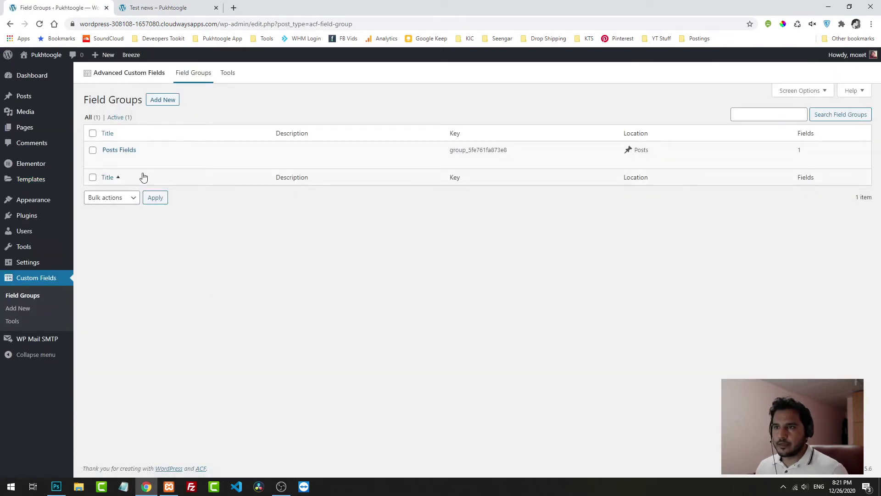
click(107, 161)
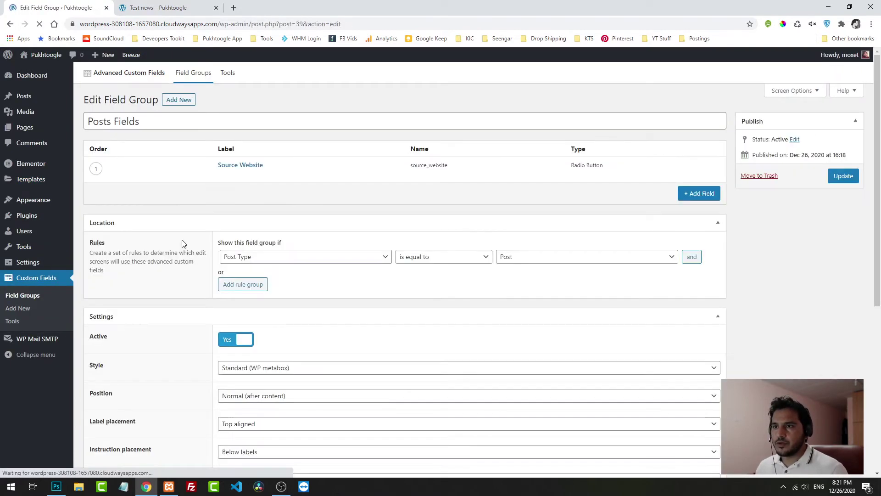
- Add a field labelled Event Date to the Posts Fields group and set its field type to Date Picker
click(697, 197)
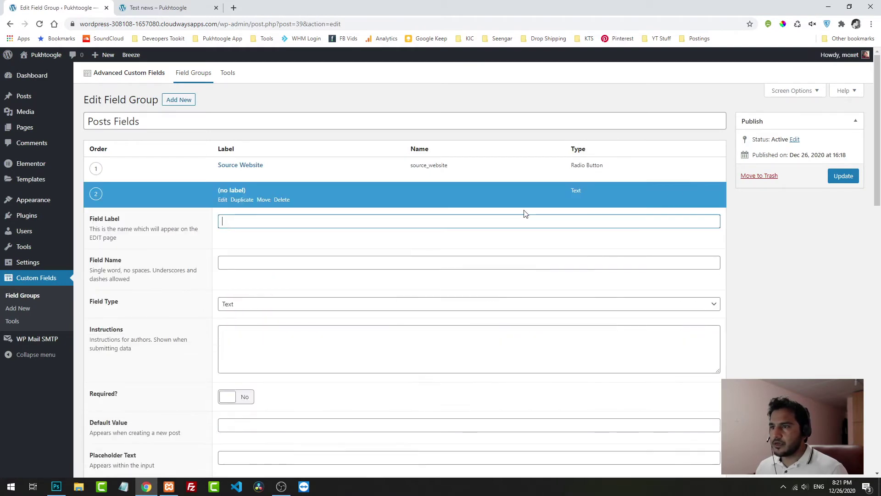
text(Event Date)
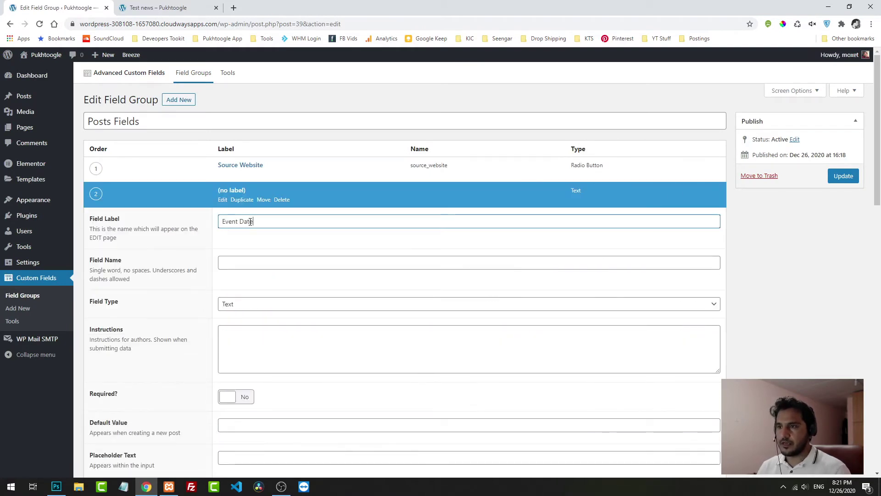
key(Tab)
scroll(276, 282, down, 2)
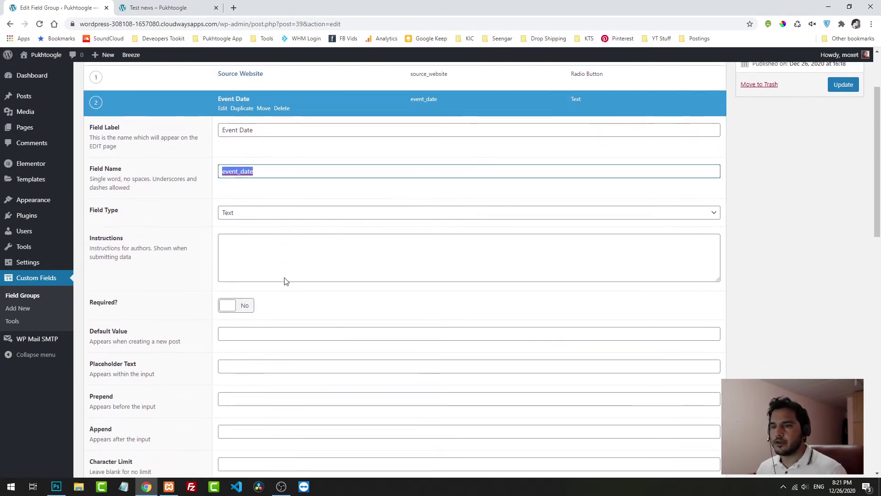
click(240, 212)
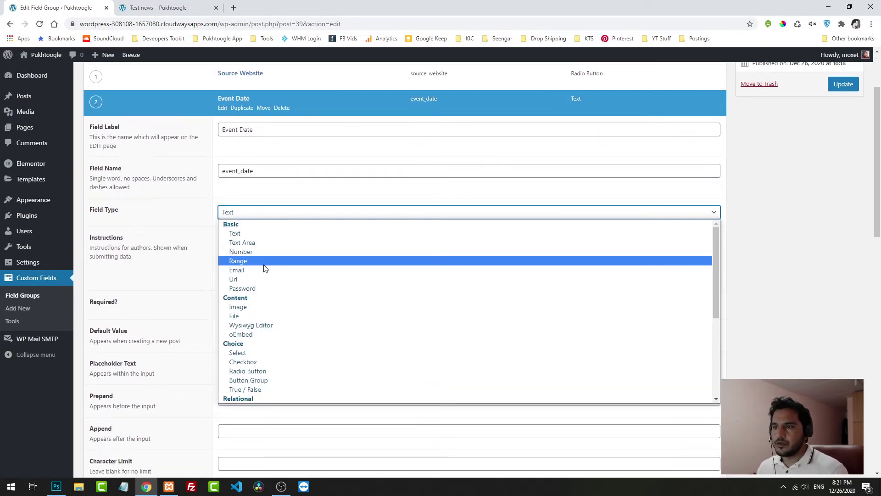
scroll(262, 271, down, 2)
scroll(264, 275, down, 1)
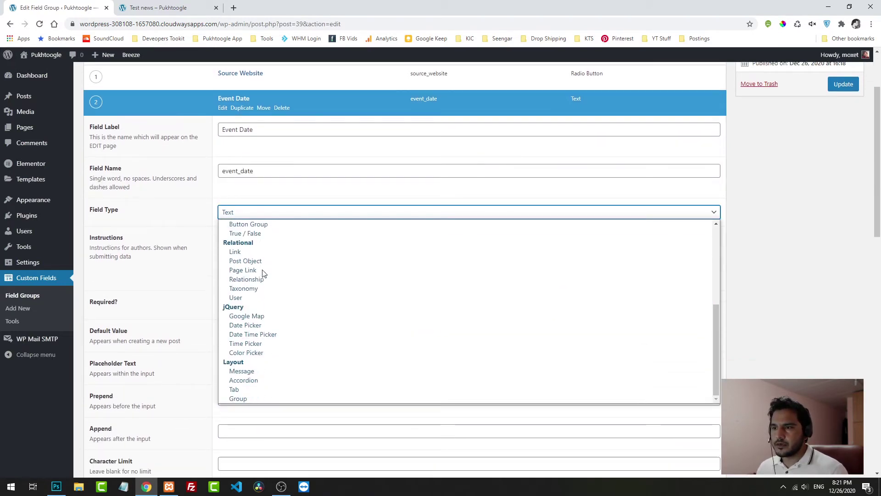
click(253, 327)
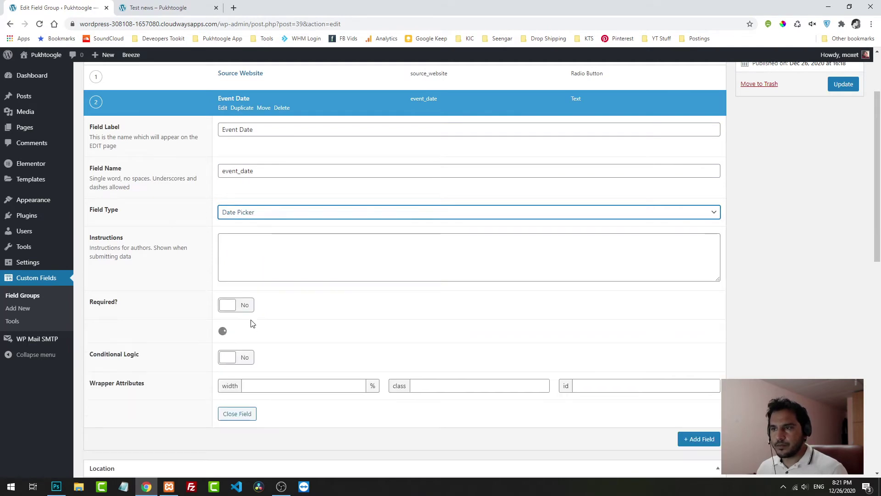
- Set the Event Date field's return format to F j, Y and update the field group
scroll(179, 264, down, 2)
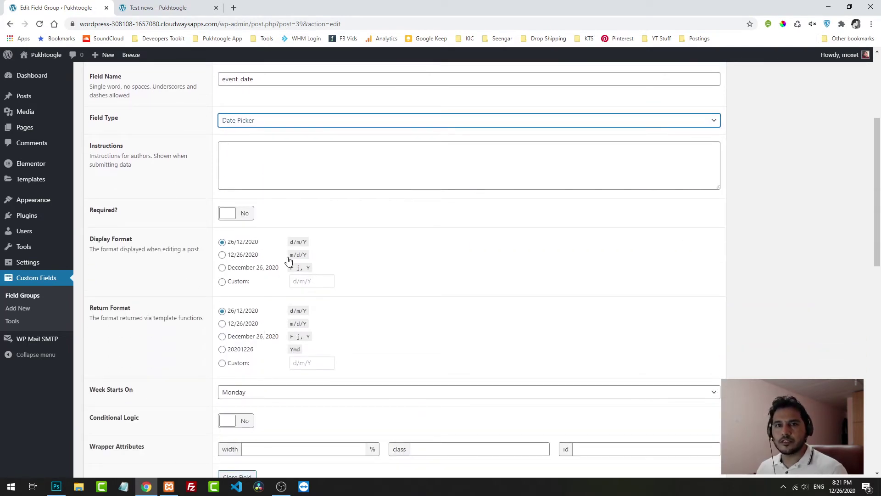
scroll(288, 261, down, 1)
click(223, 291)
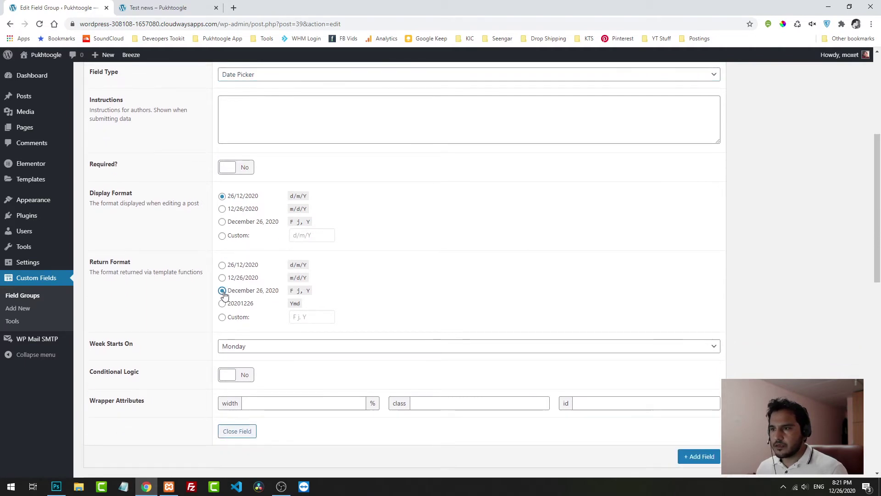
click(222, 278)
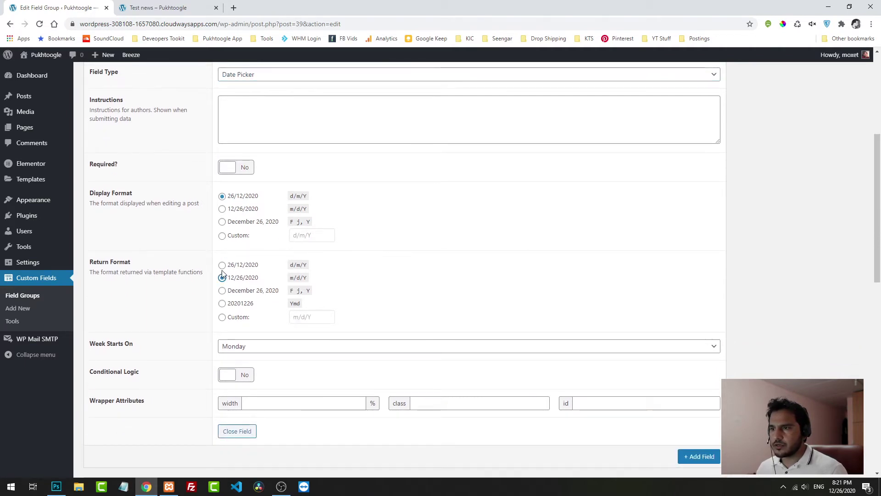
click(222, 265)
click(222, 291)
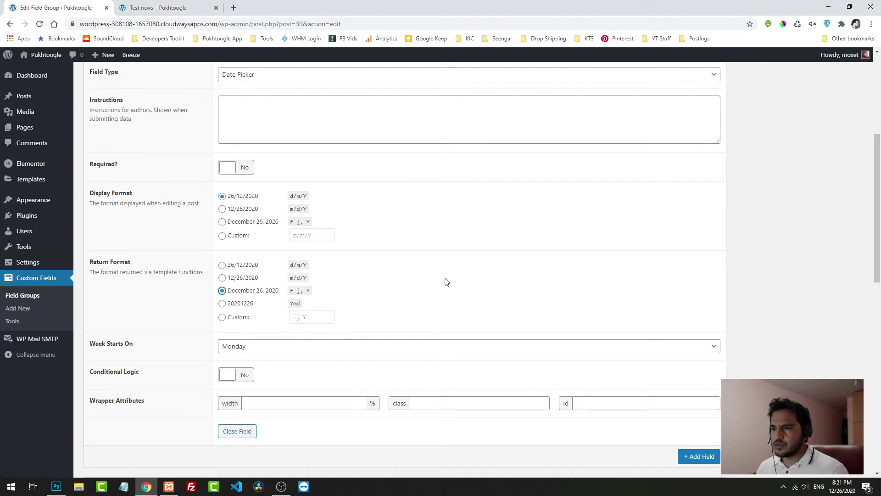
drag(99, 193, 231, 201)
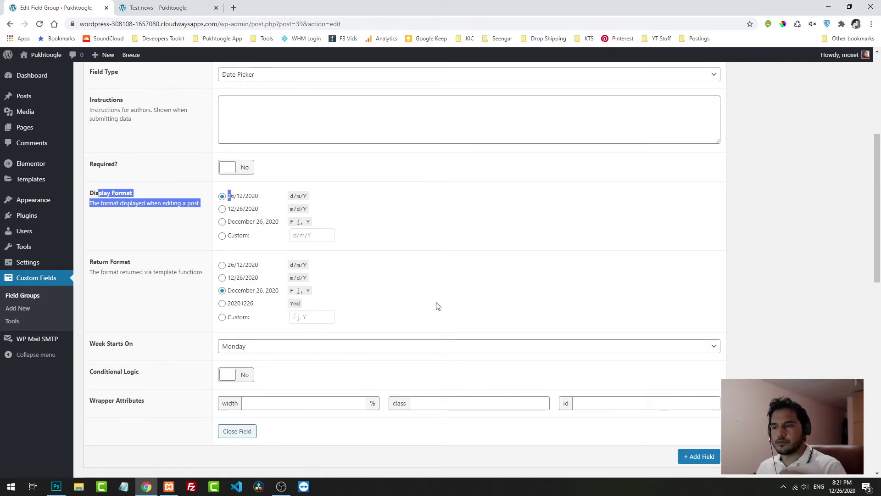
scroll(735, 321, up, 5)
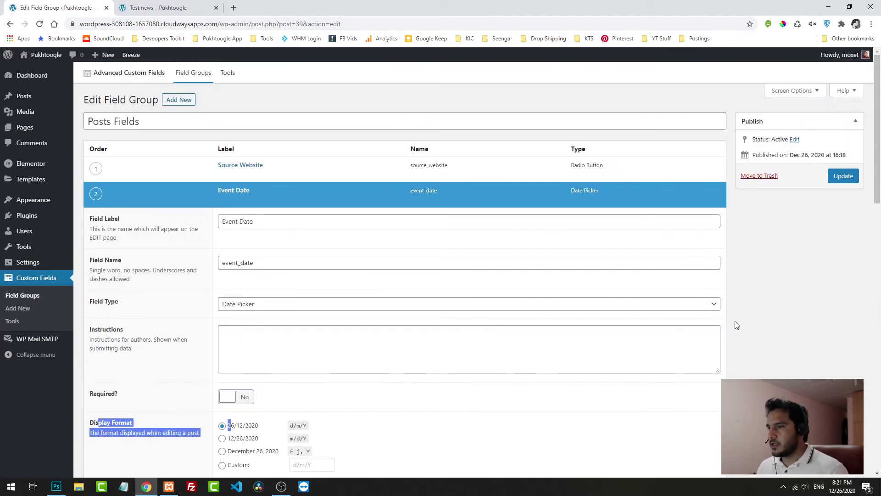
click(838, 180)
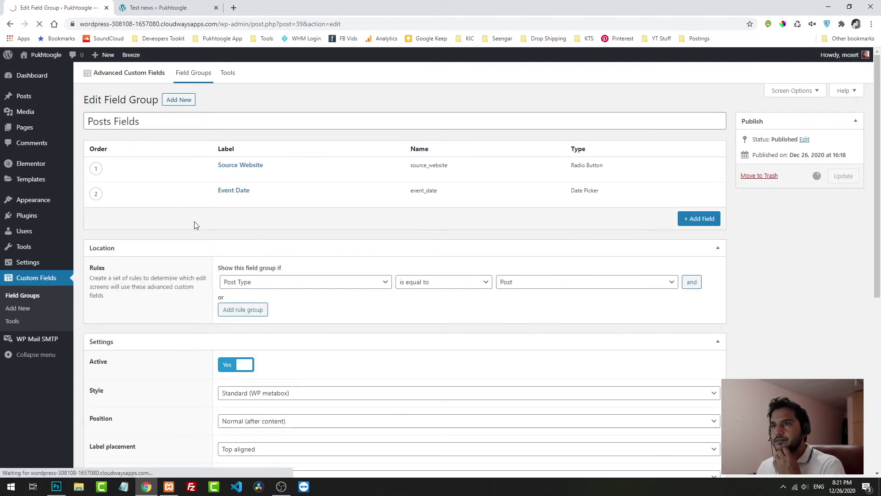
- Open the "Test news" post for editing, set its Event Date to 31/12/2020 and update the post
mouse_move(27, 96)
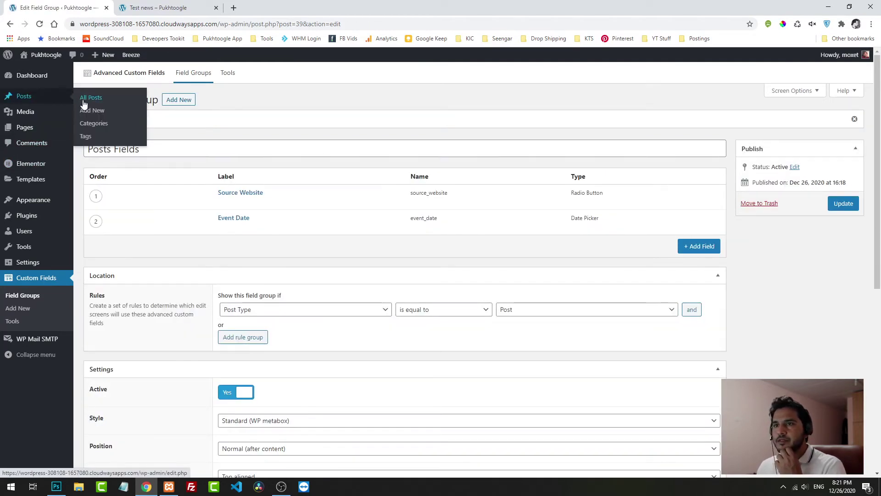
click(90, 98)
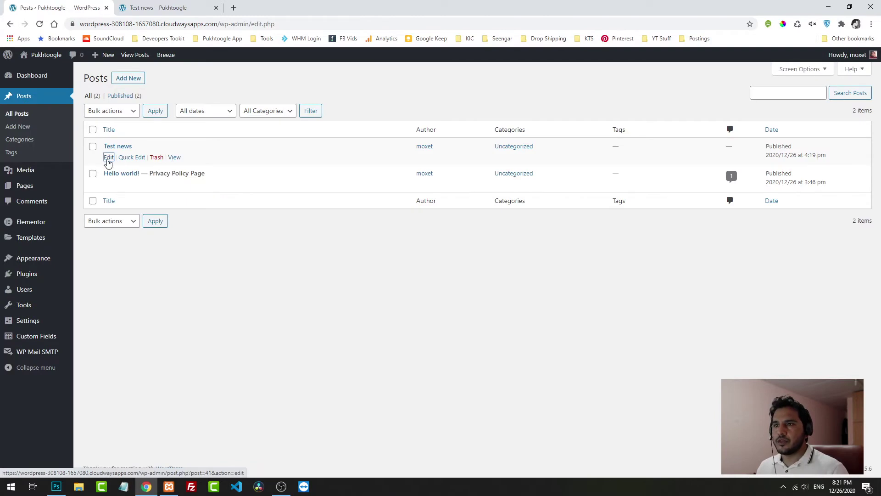
scroll(309, 271, down, 3)
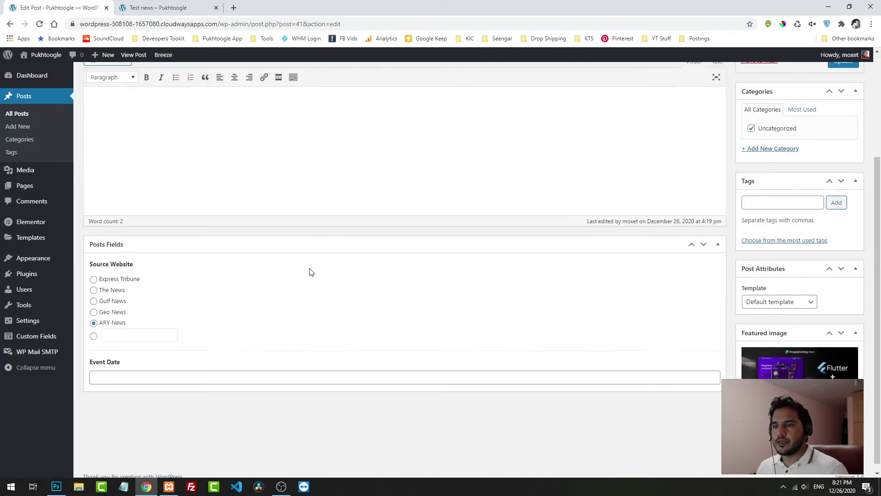
click(125, 368)
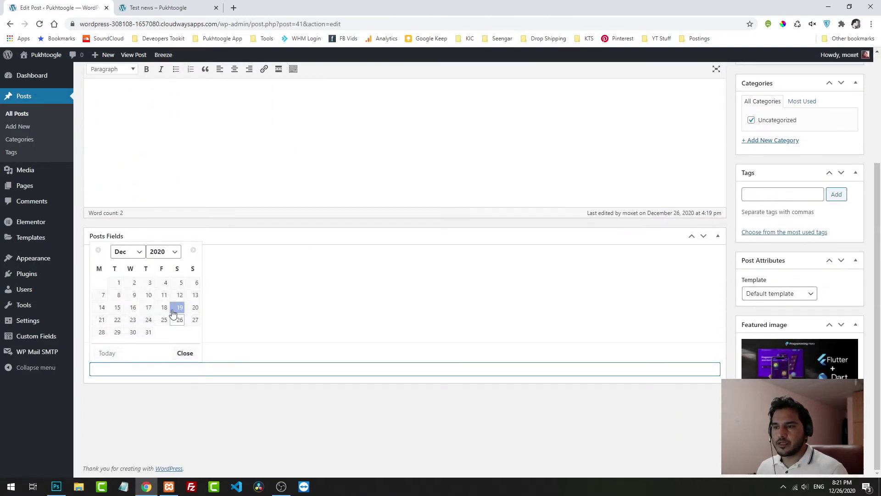
click(146, 334)
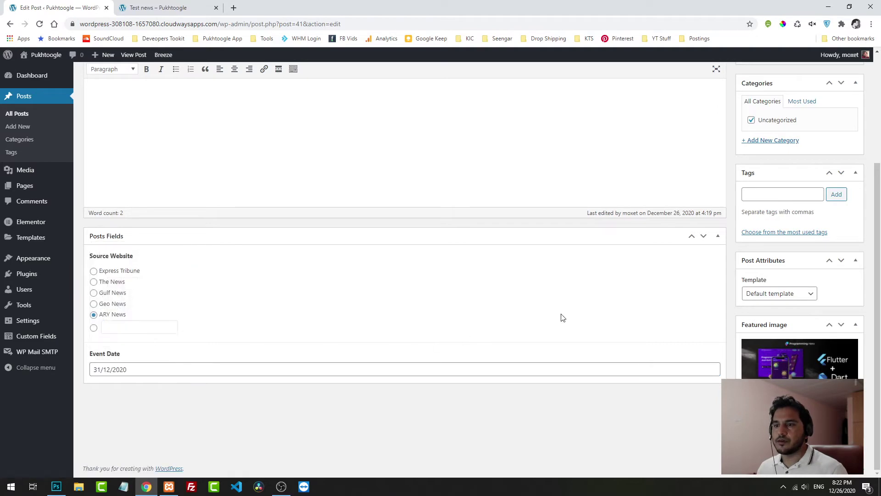
scroll(597, 298, up, 3)
click(840, 205)
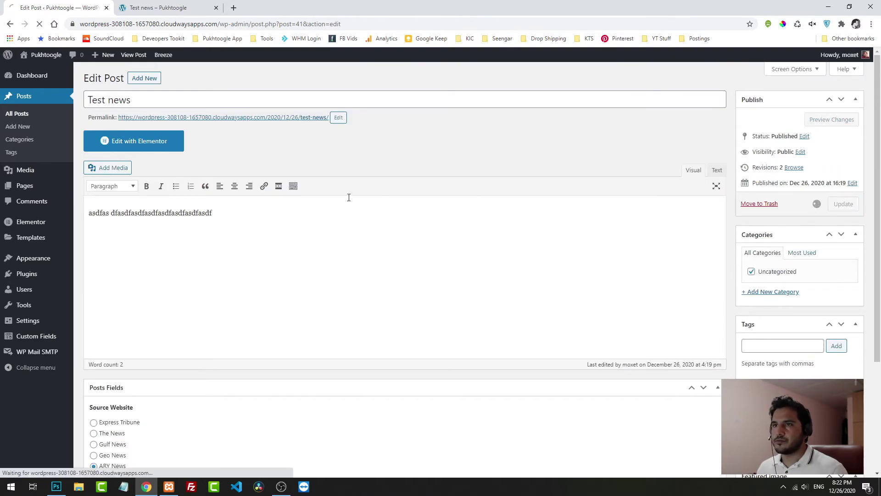
- Reload the published "Test news" post and open the Single template from the Theme Builder with Elementor in a new tab
click(139, 4)
click(40, 25)
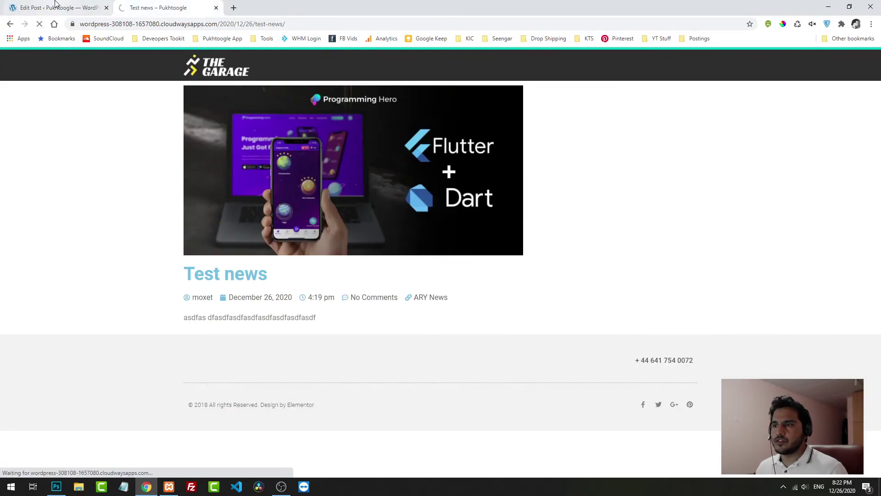
click(41, 12)
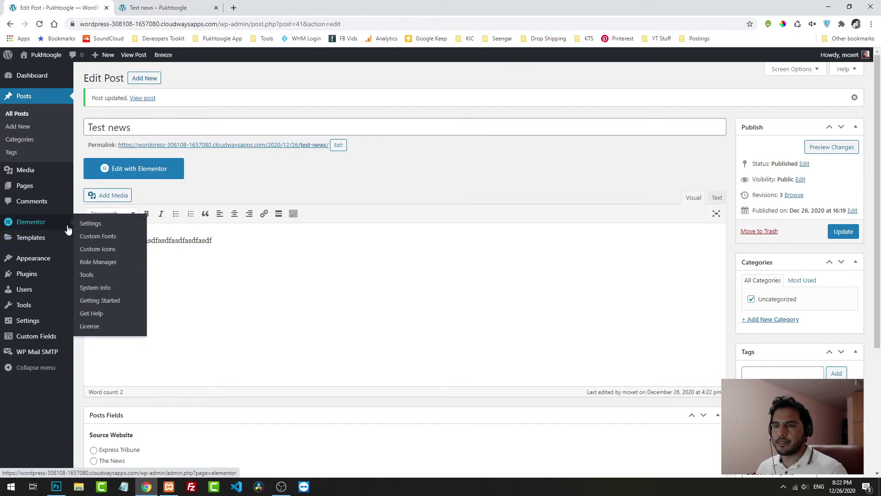
middle_click(90, 264)
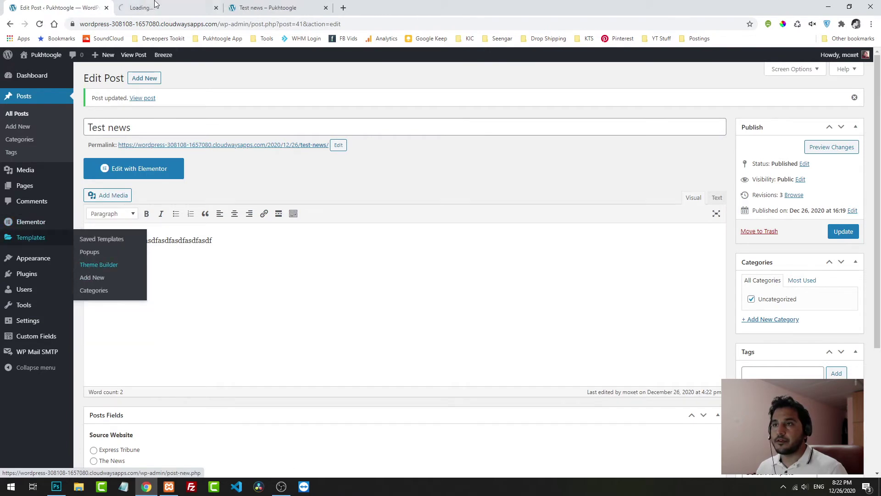
key(ctrl+Tab)
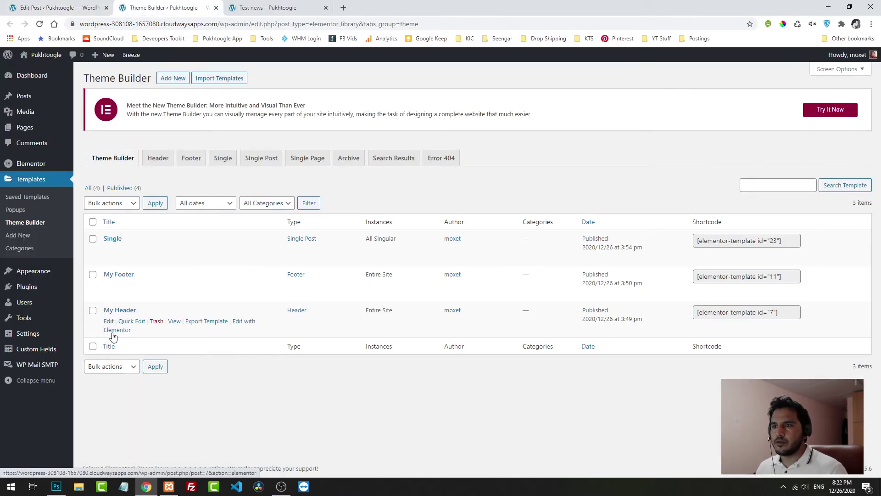
click(244, 251)
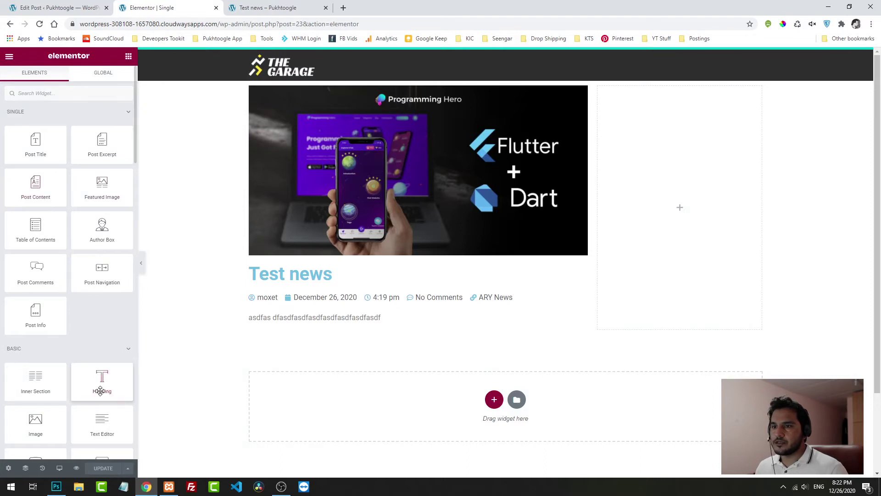
- Add a Heading widget between the post title and the meta line, right-aligned with its width set to Inline (auto)
drag(101, 390, 380, 264)
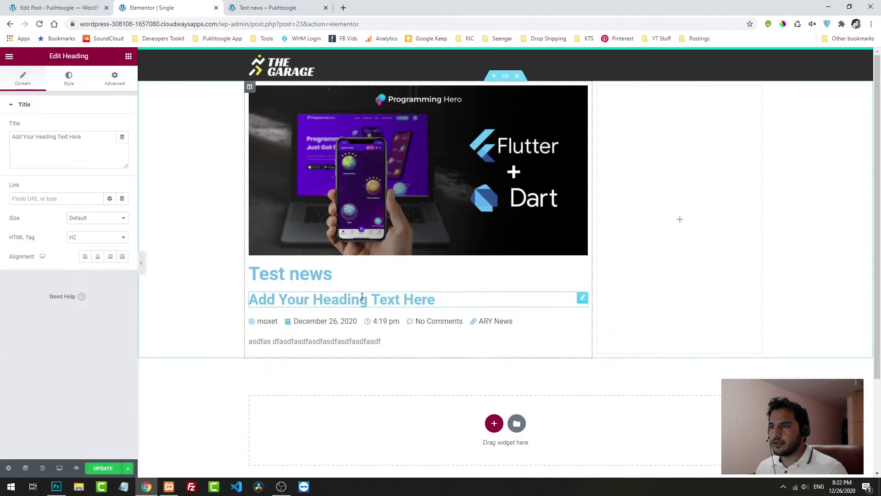
click(110, 256)
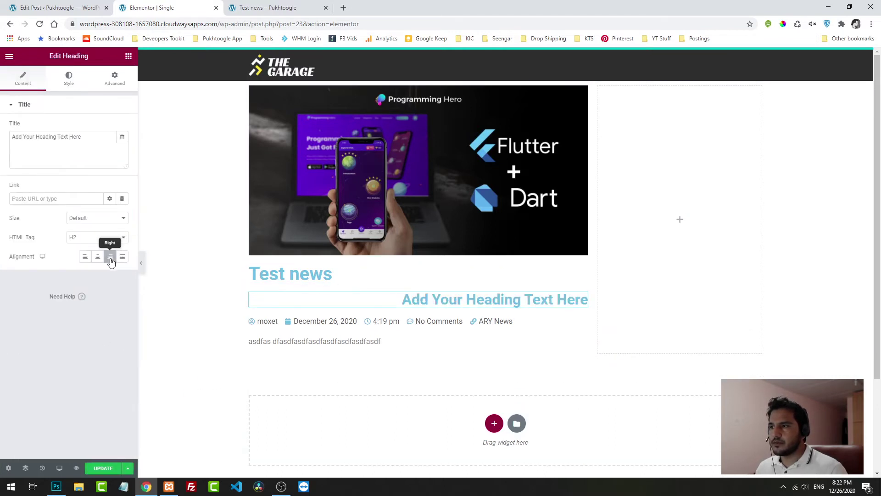
click(114, 79)
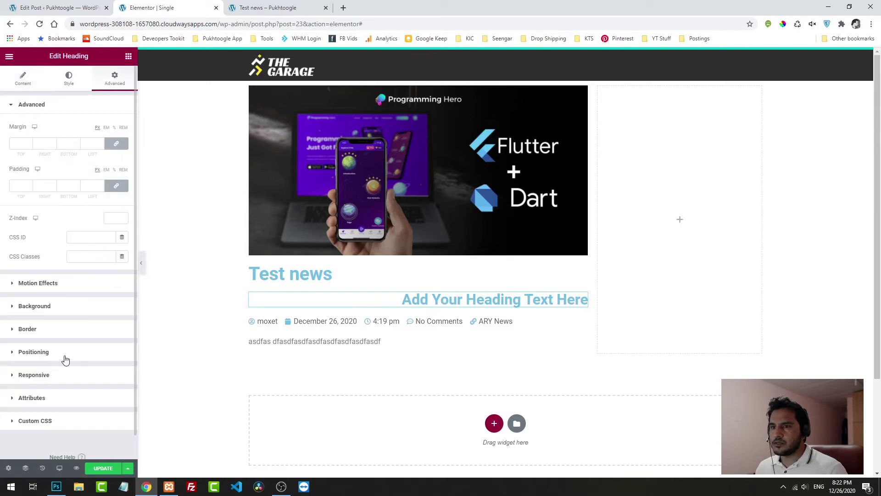
click(64, 355)
click(97, 219)
click(94, 244)
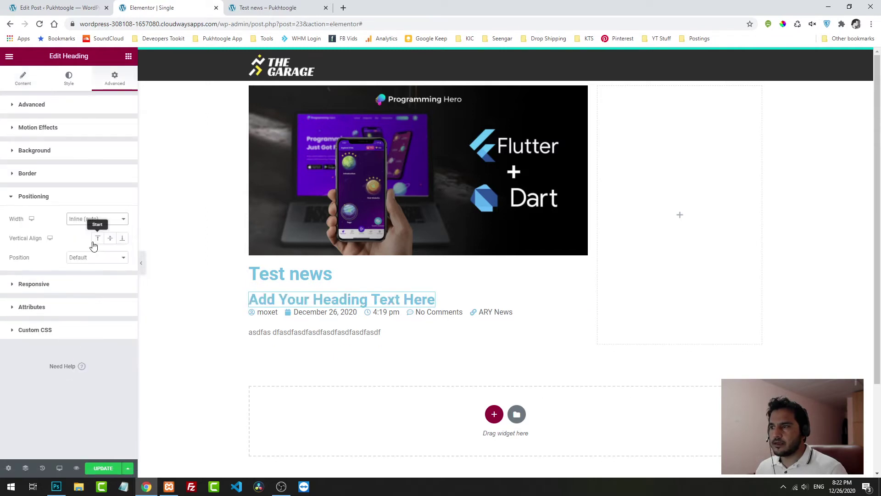
- Set the heading's position to Absolute with right horizontal and bottom vertical orientation
click(112, 257)
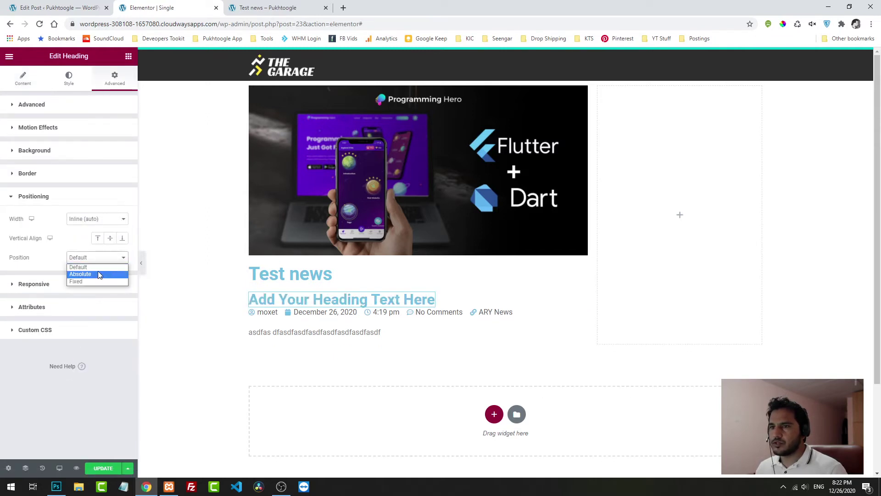
click(102, 274)
click(121, 312)
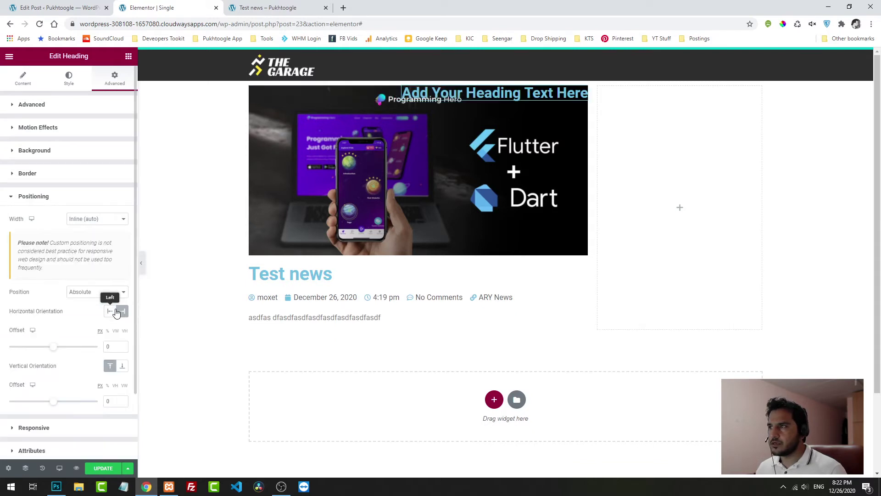
click(123, 366)
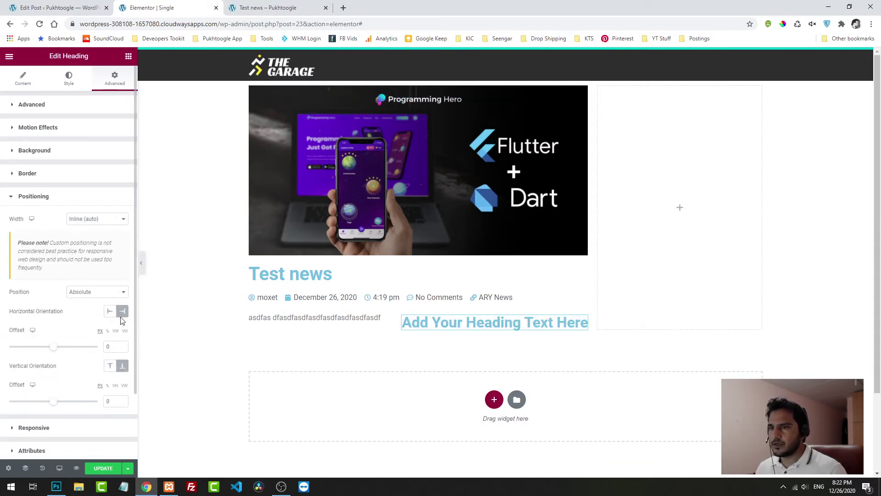
- Set the heading's vertical orientation to top and bind its title dynamically to the ACF Event Date field
click(110, 366)
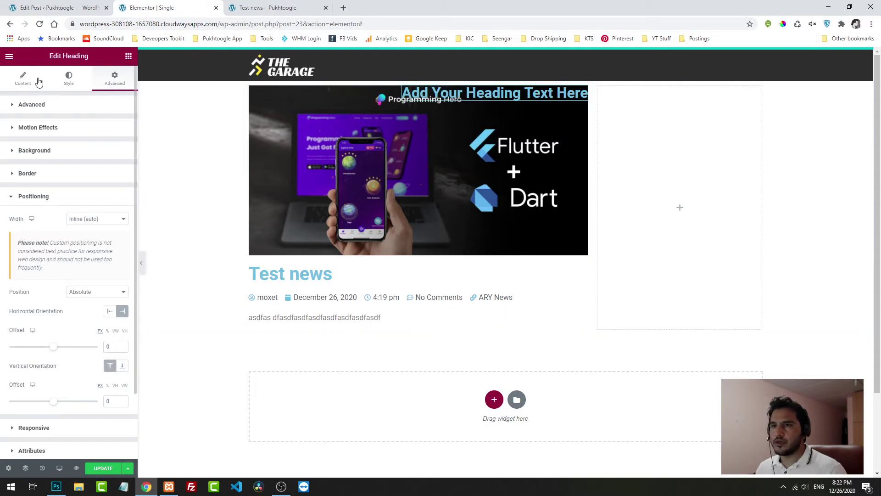
click(23, 78)
click(122, 137)
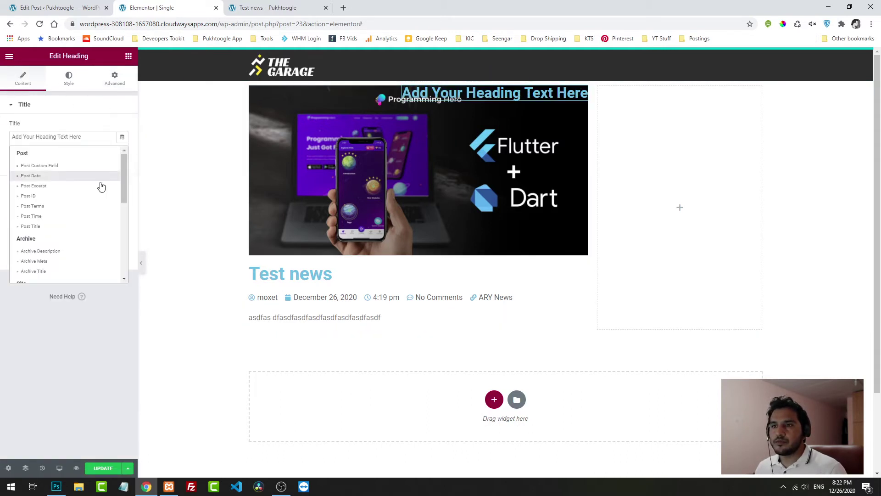
scroll(87, 193, down, 5)
click(54, 275)
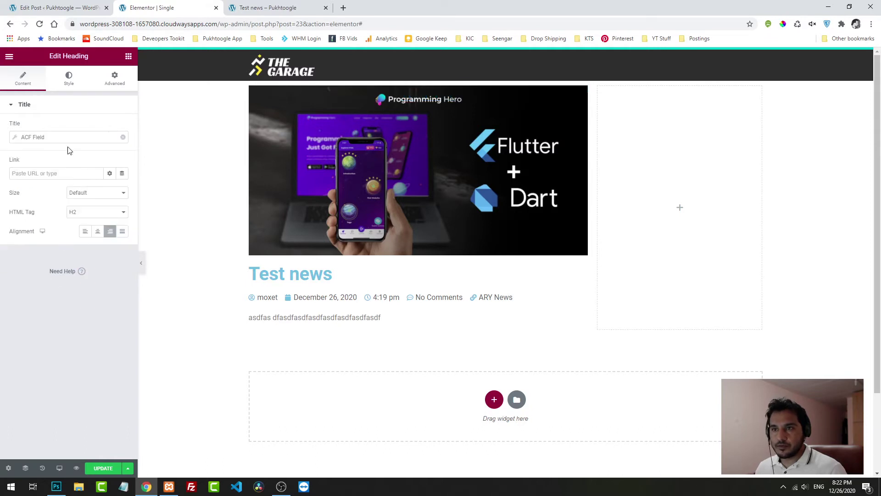
click(89, 177)
click(90, 197)
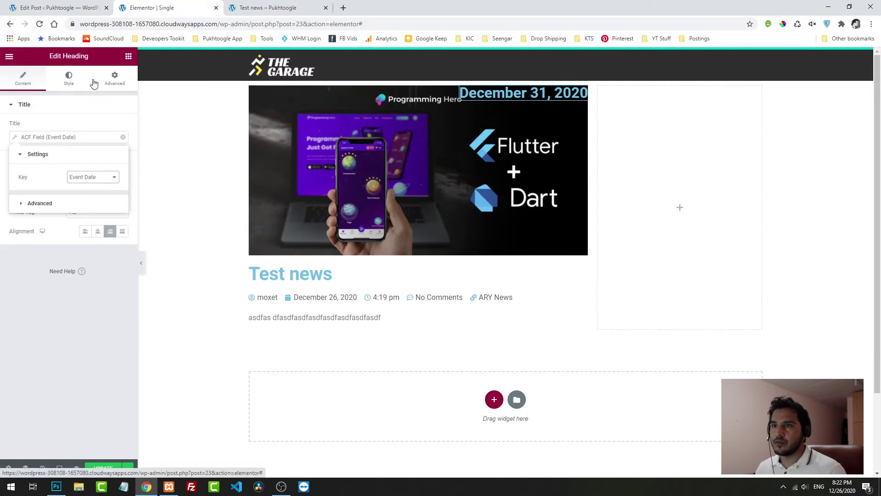
- Give the event date heading a Classic background with the color #FFFFFF
click(73, 79)
click(115, 79)
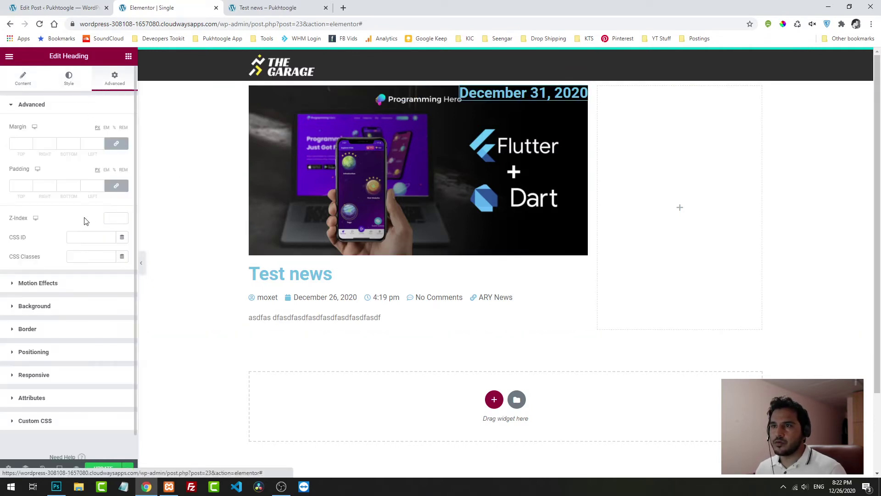
click(91, 306)
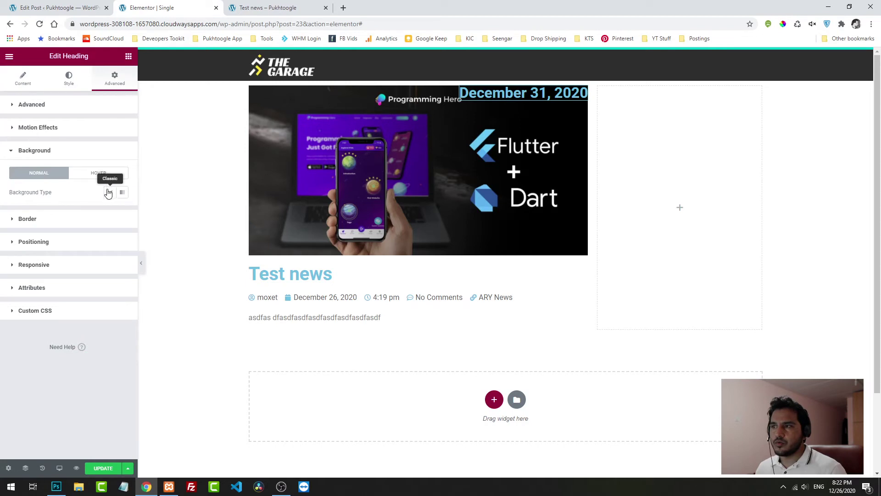
click(109, 192)
click(122, 212)
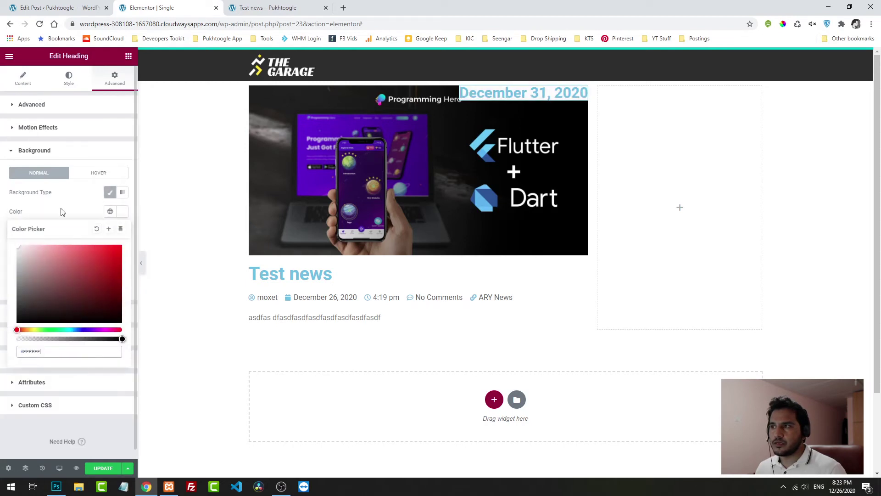
click(93, 202)
- Set the event date heading's padding to 20 px on all sides and its text color to black
click(105, 109)
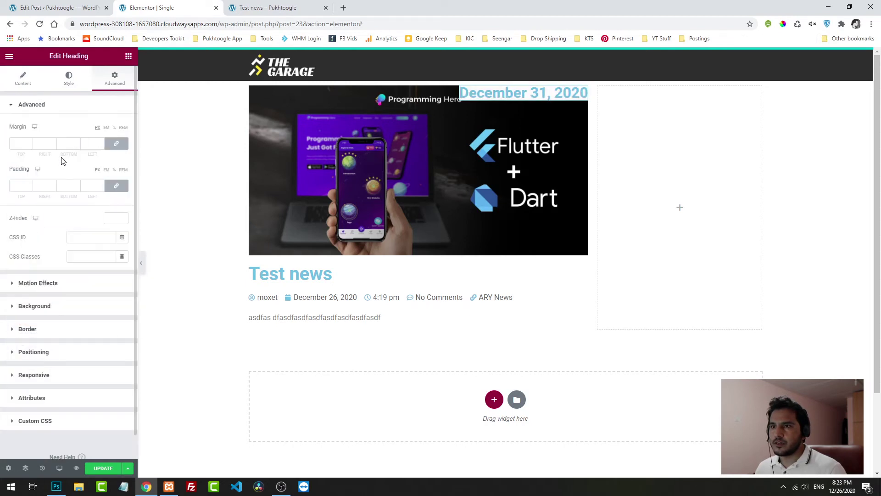
click(46, 185)
text(20)
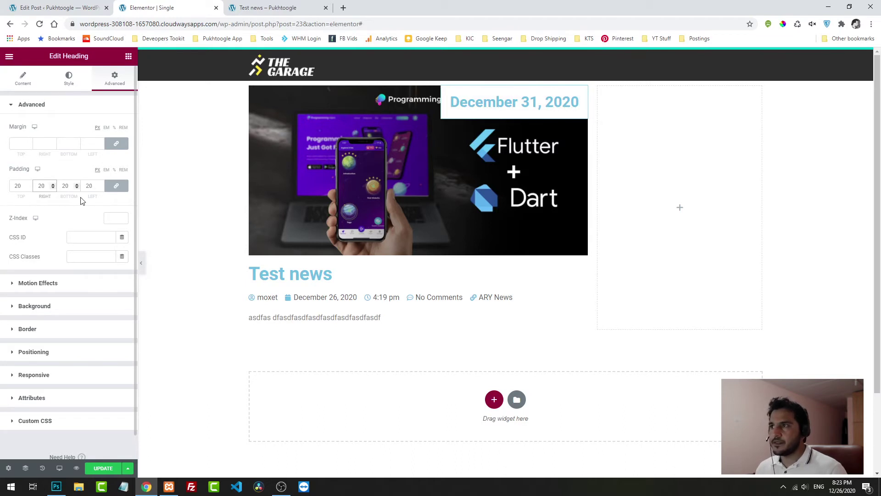
click(60, 80)
click(123, 128)
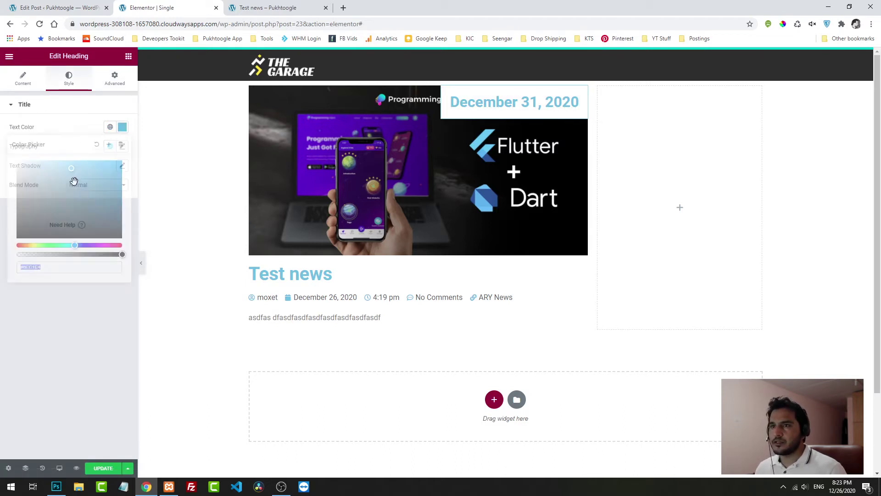
drag(74, 180, 1, 254)
click(88, 293)
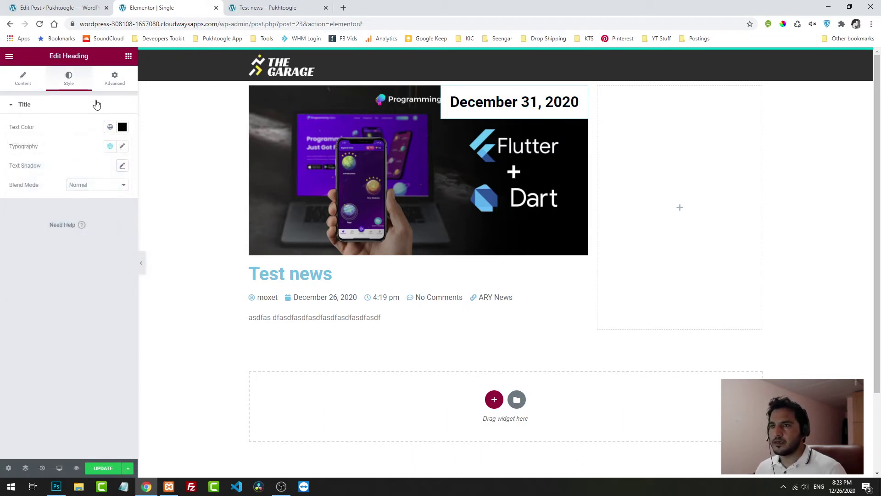
- Make the heading's white background semi-transparent and update the Single template
click(115, 78)
click(65, 307)
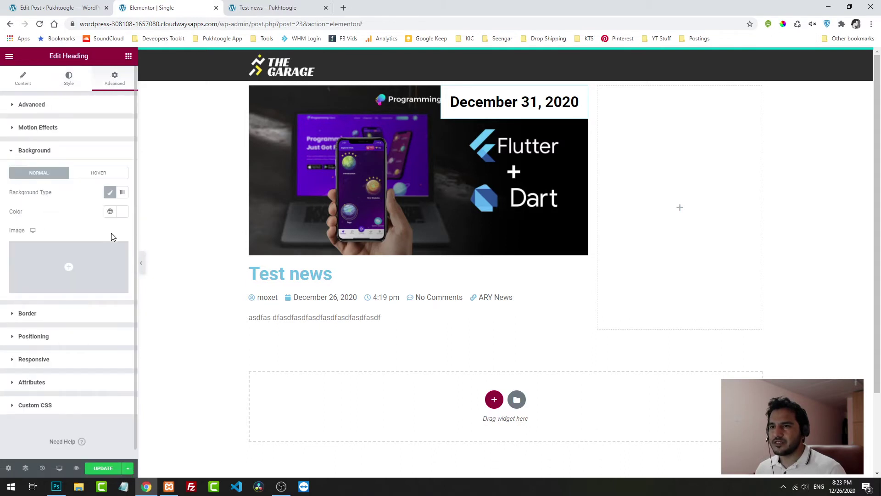
click(122, 211)
mouse_move(94, 339)
mouse_down()
mouse_move(58, 339)
mouse_move(85, 340)
mouse_up()
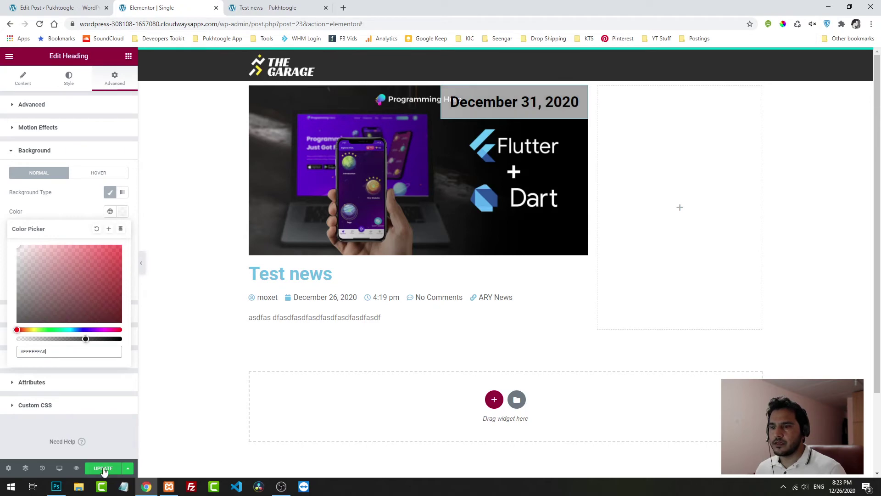
click(262, 220)
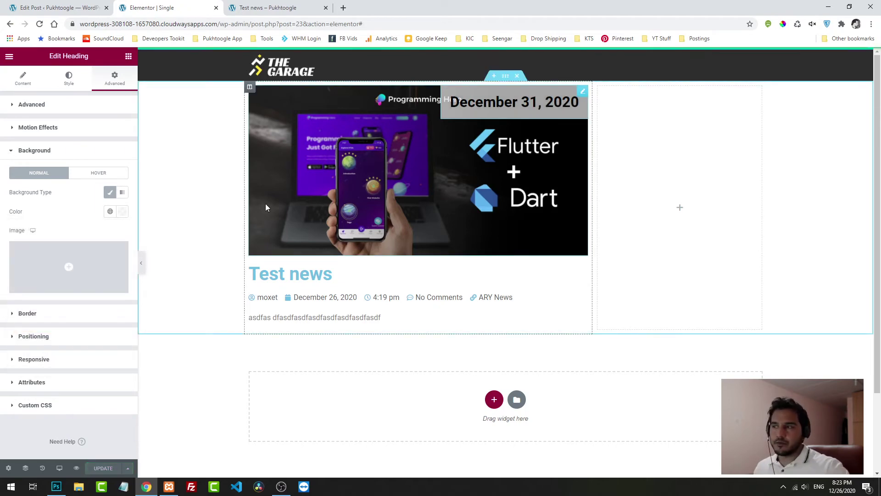
- Reload the published "Test news" post and compare the event date over the image with the publish date in the meta line
click(257, 6)
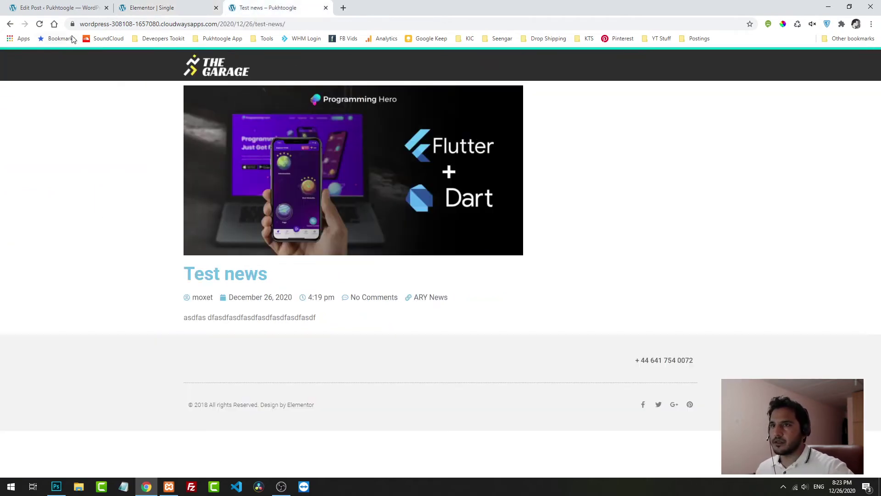
click(40, 24)
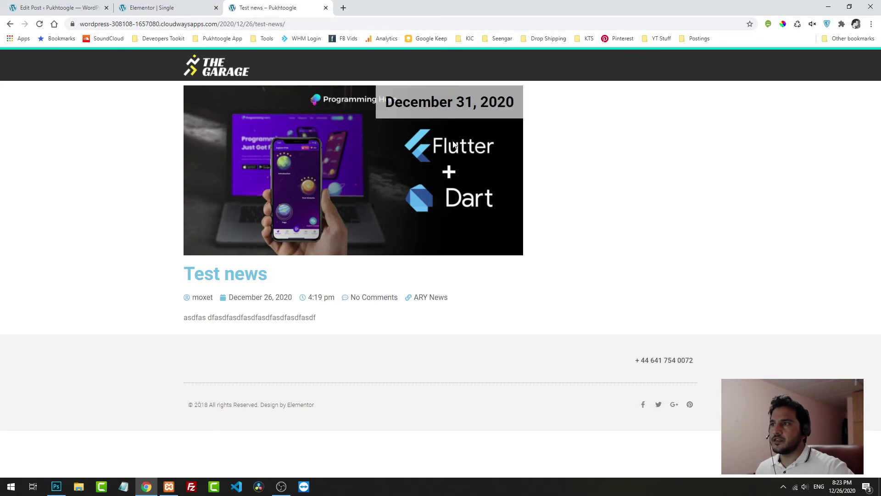
drag(395, 102, 514, 104)
click(514, 107)
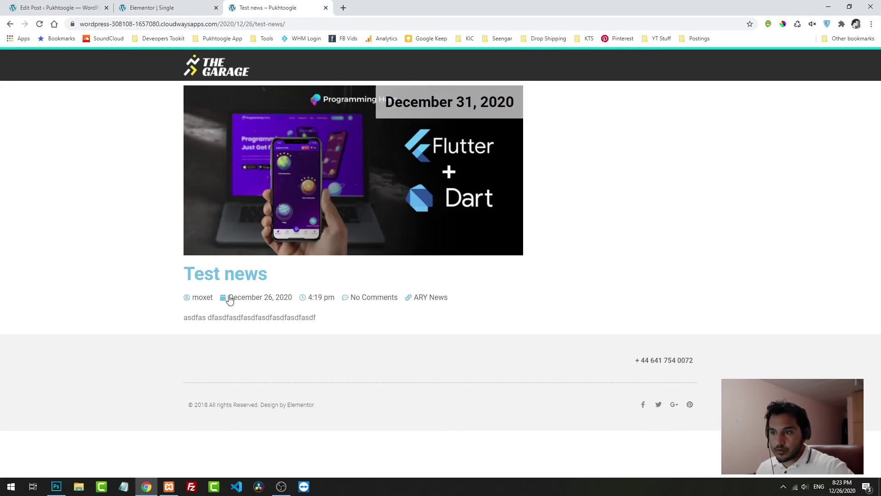
drag(230, 299, 284, 301)
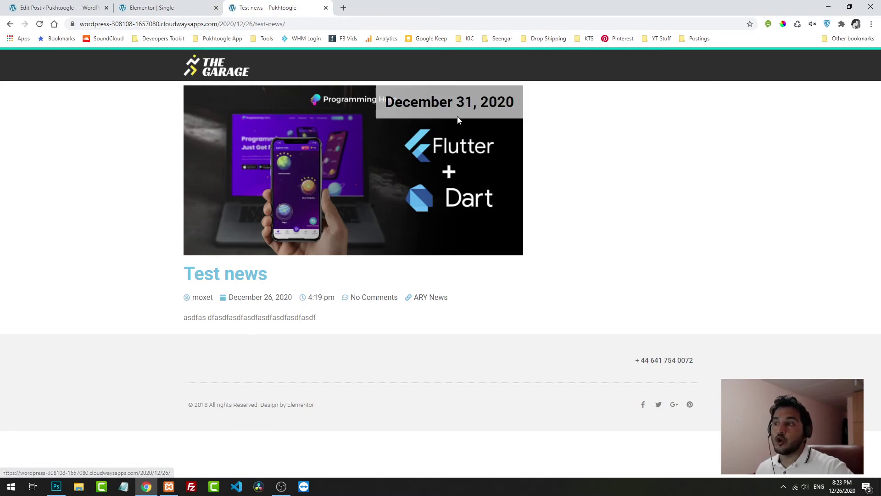
drag(456, 102, 517, 105)
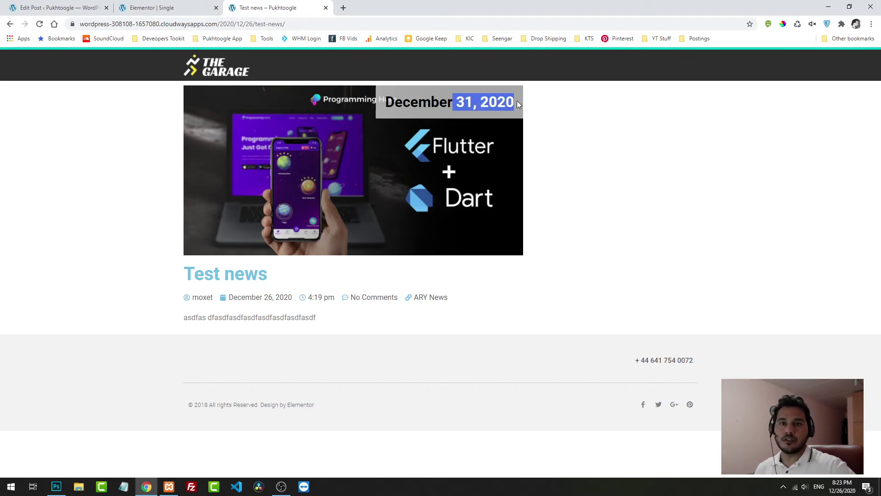
click(478, 111)
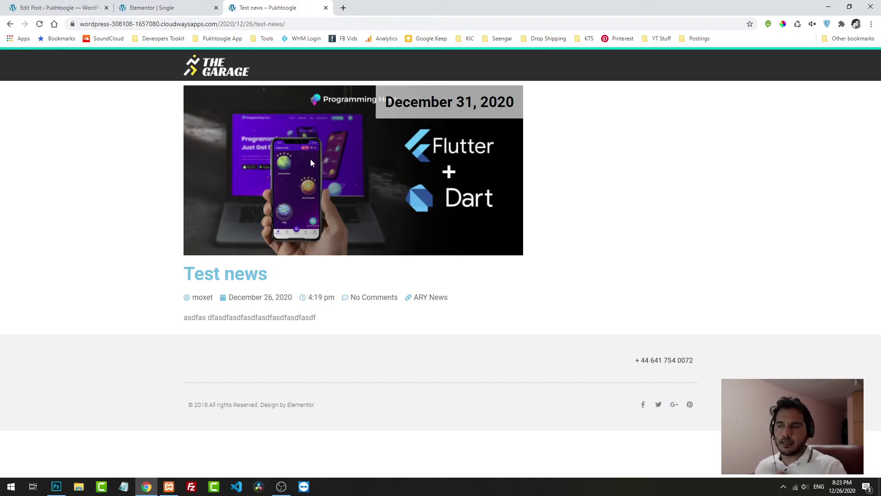
- Open the ACF field groups in a new browser tab and edit the Posts Fields group
click(60, 7)
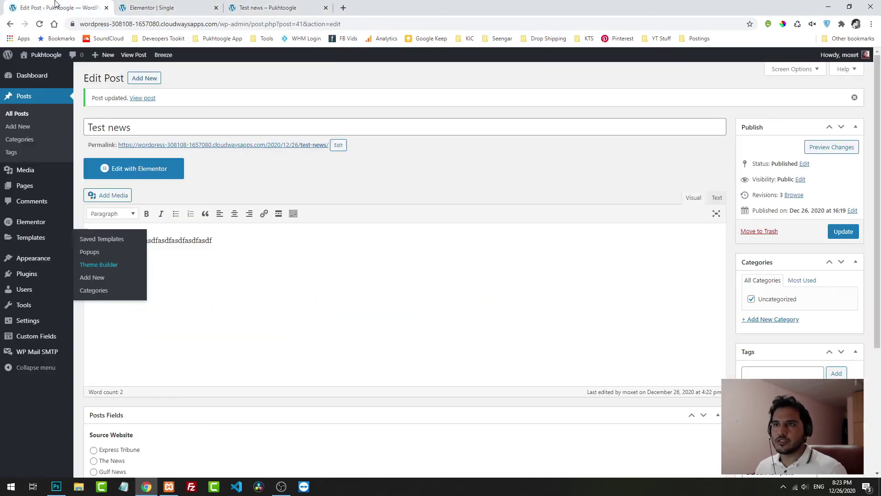
mouse_move(18, 325)
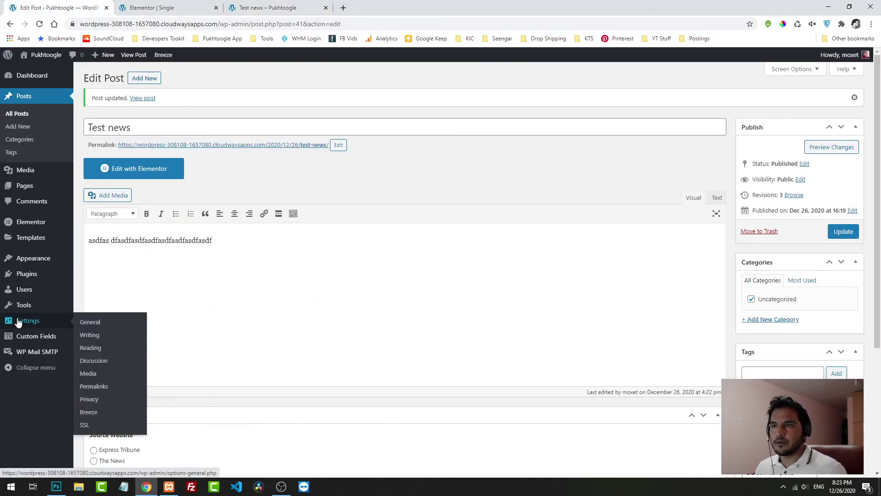
middle_click(101, 336)
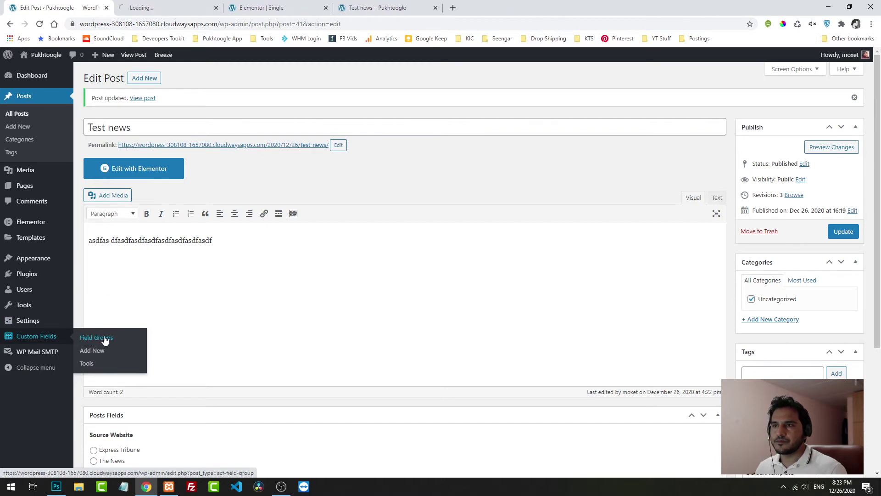
click(154, 7)
mouse_move(149, 165)
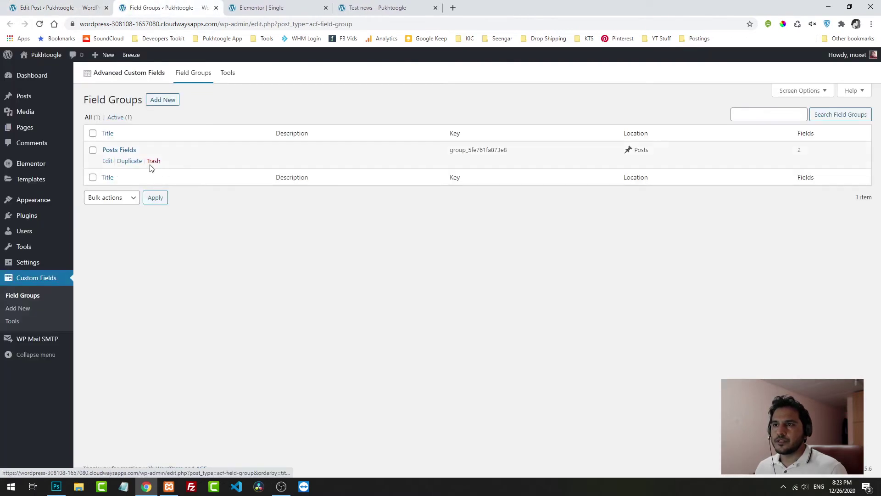
click(107, 161)
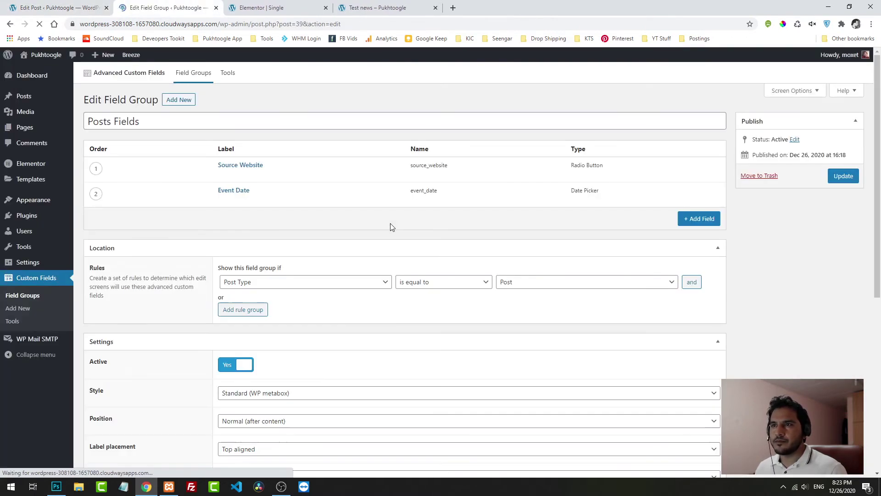
- Add a field labelled "Facebook Image" with the field type Image to the Posts Fields group
click(695, 219)
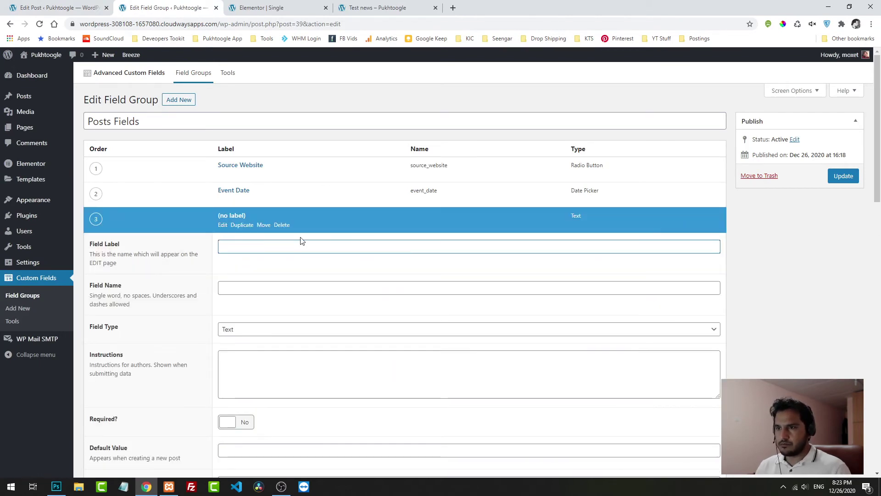
text(Facebook Image)
key(Tab)
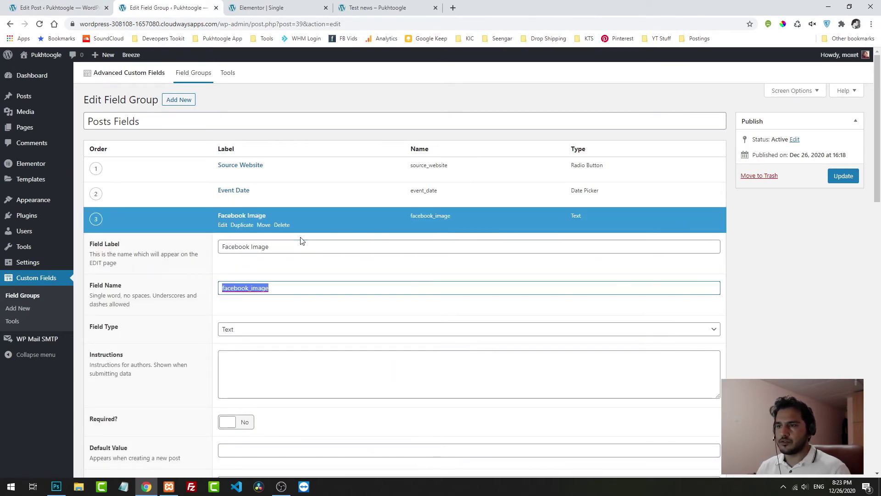
scroll(303, 239, down, 2)
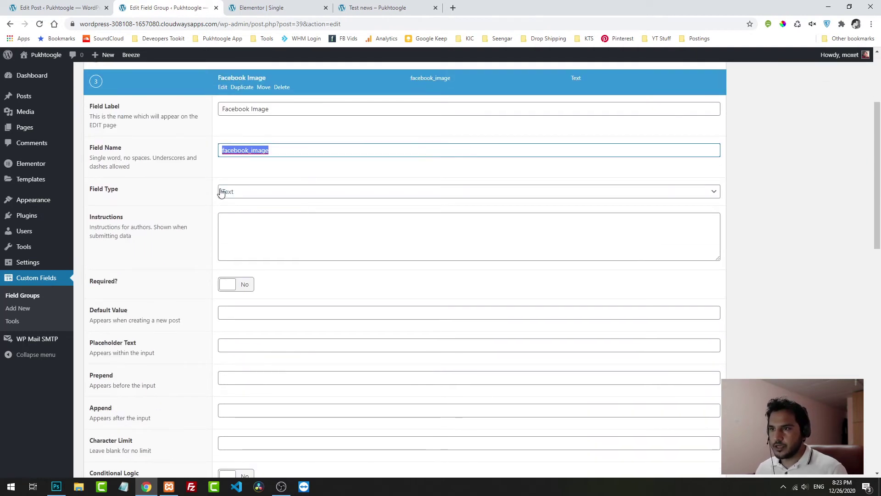
click(236, 191)
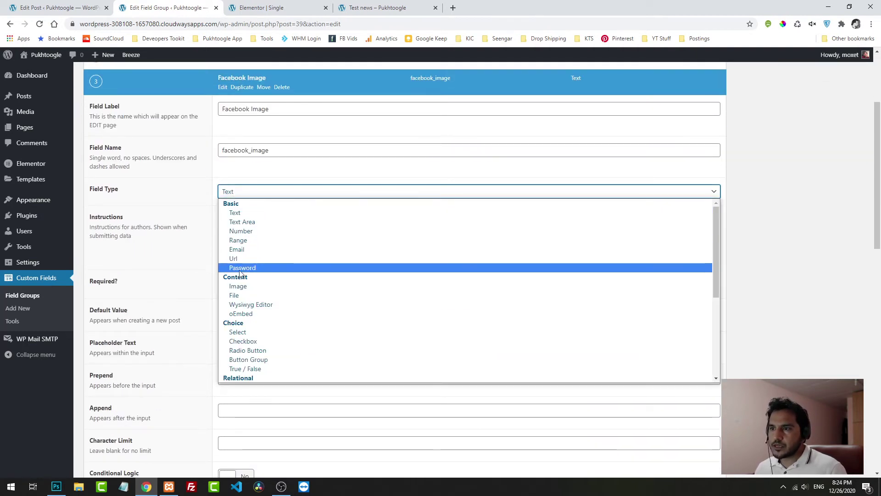
click(253, 286)
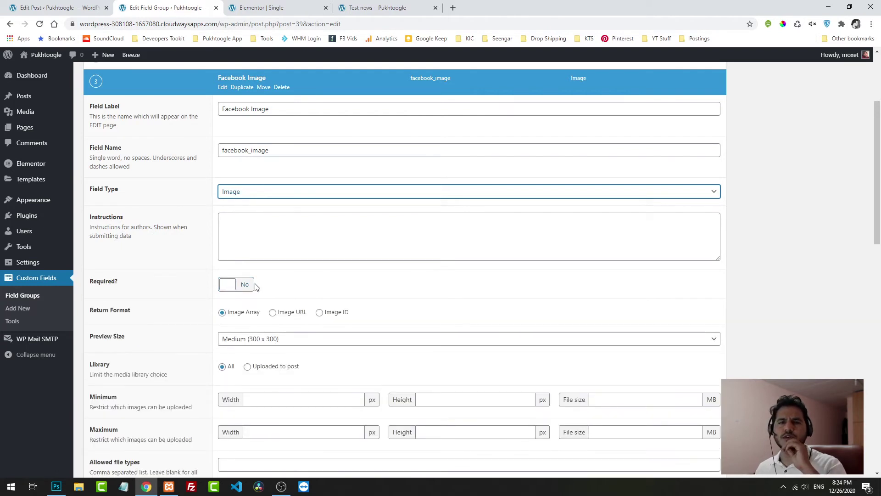
click(253, 193)
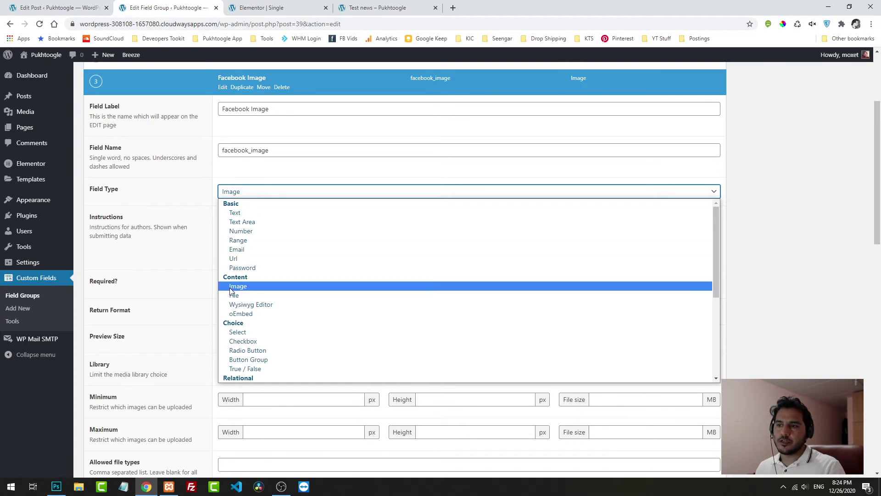
scroll(286, 288, down, 4)
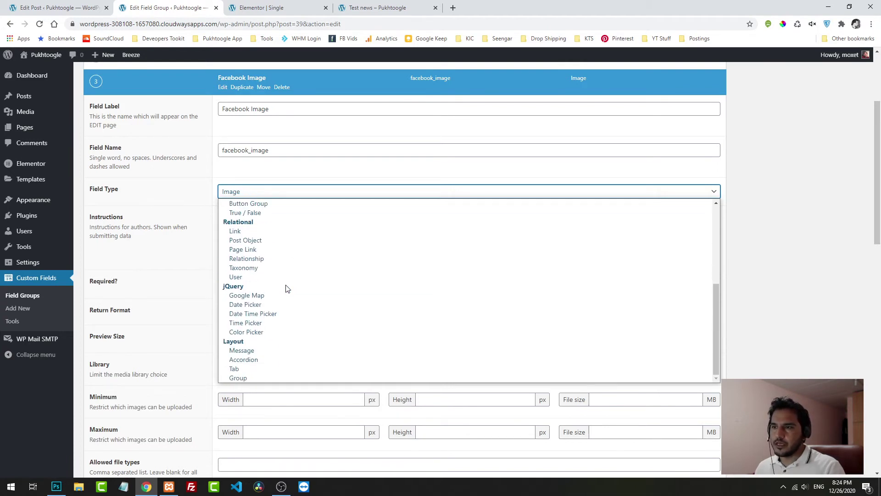
scroll(286, 288, up, 3)
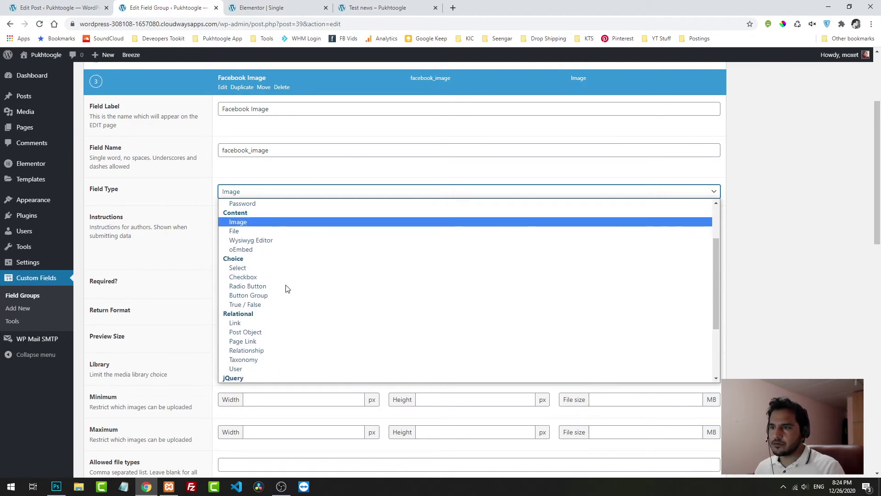
scroll(285, 289, up, 2)
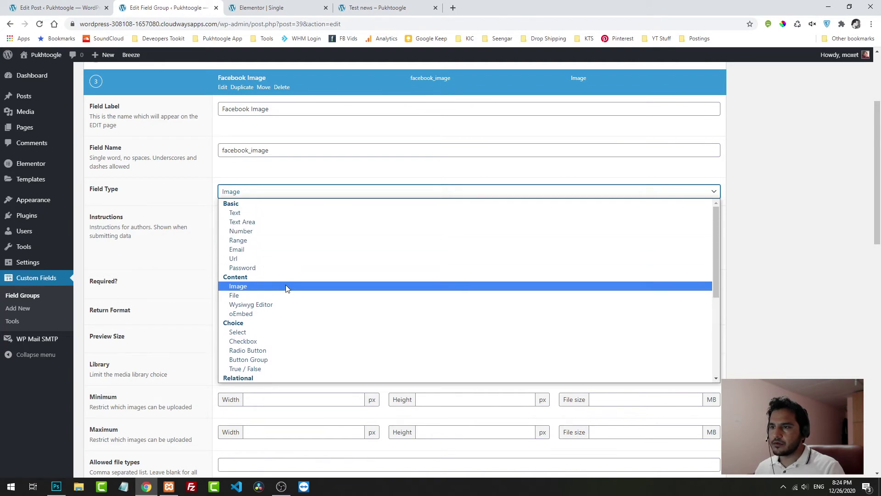
click(194, 261)
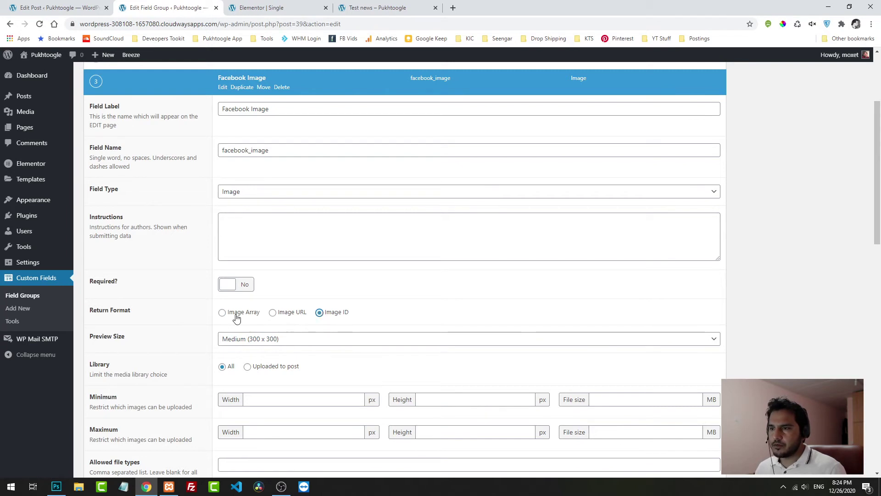
- Set the Facebook Image field's preview size to Full Size and its library to Uploaded to post, and update the field group
scroll(238, 316, down, 1)
click(261, 298)
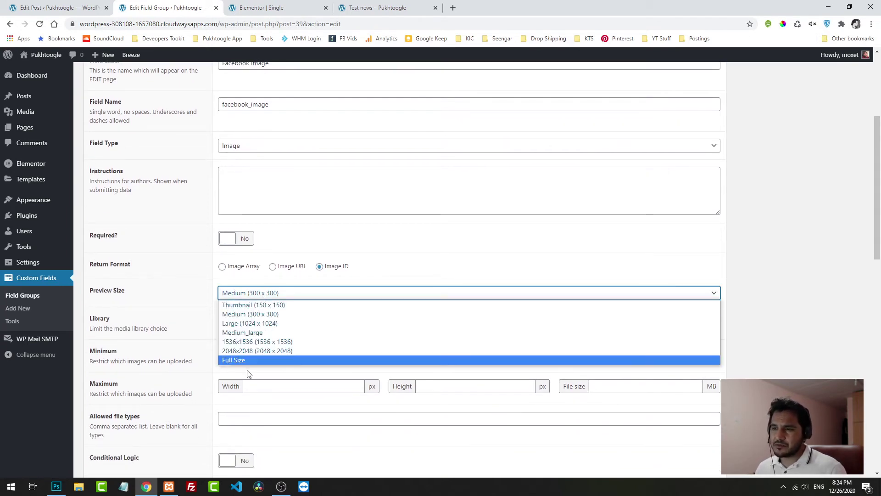
click(235, 360)
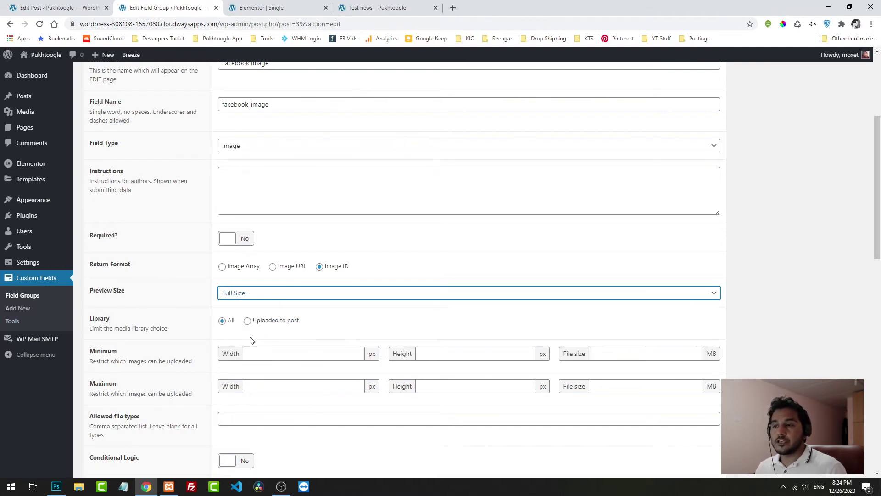
click(247, 320)
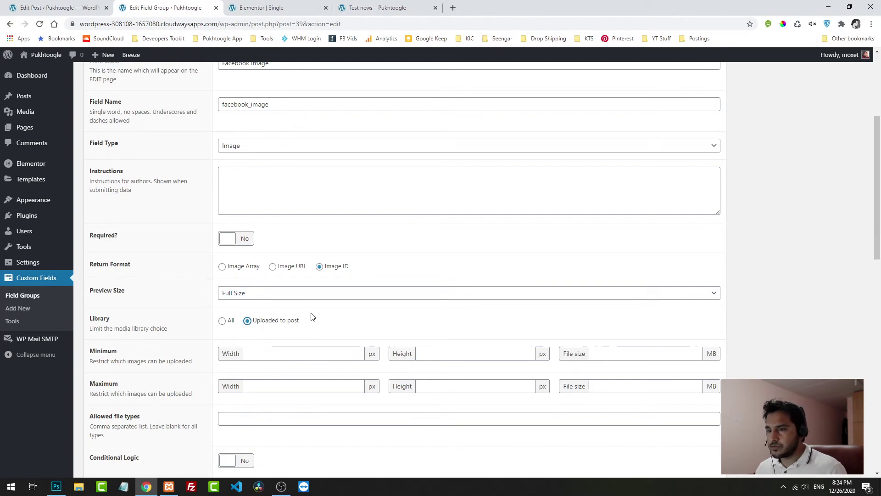
scroll(311, 317, down, 1)
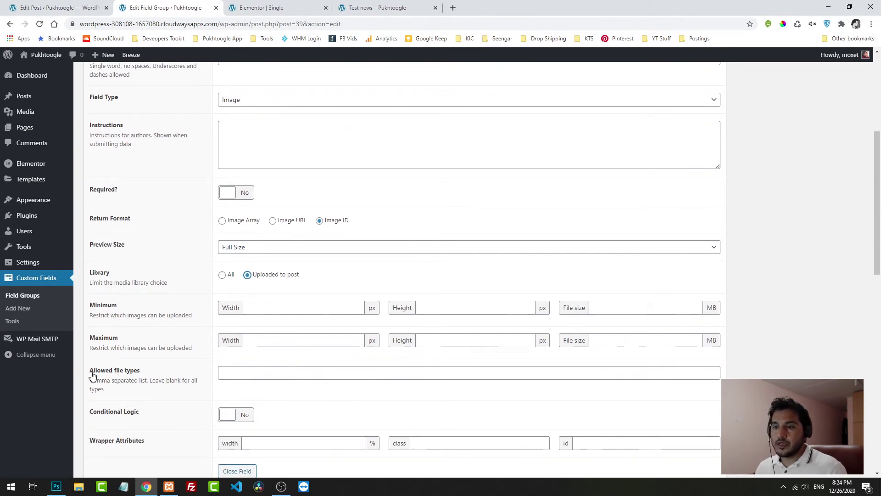
drag(91, 380, 129, 395)
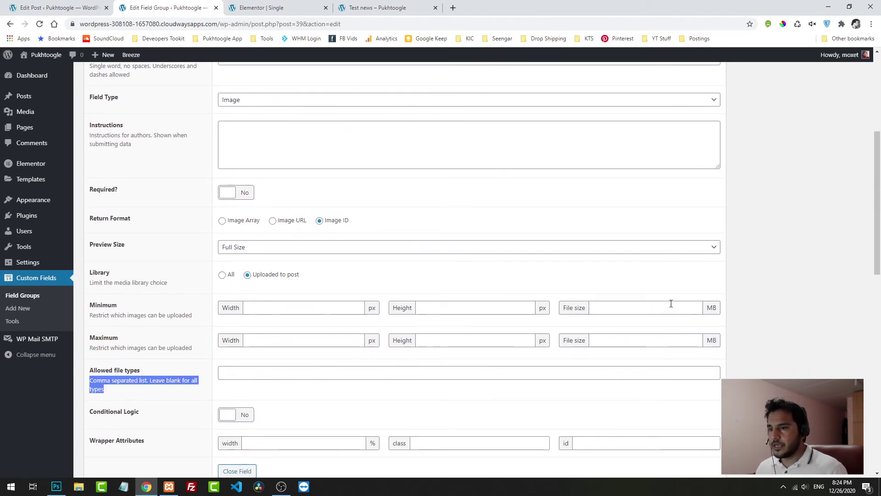
scroll(671, 304, down, 4)
scroll(671, 304, up, 9)
click(844, 176)
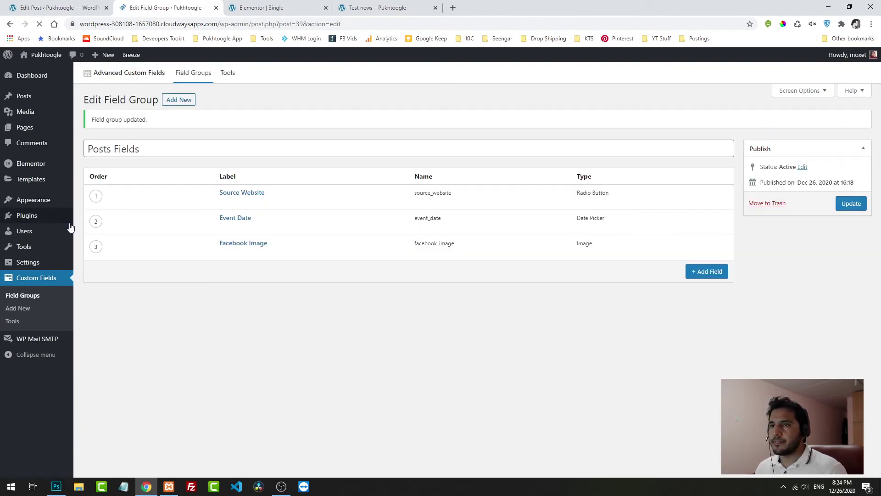
- Reload the "Test news" post's edit page and go to its Posts Fields section
click(77, 6)
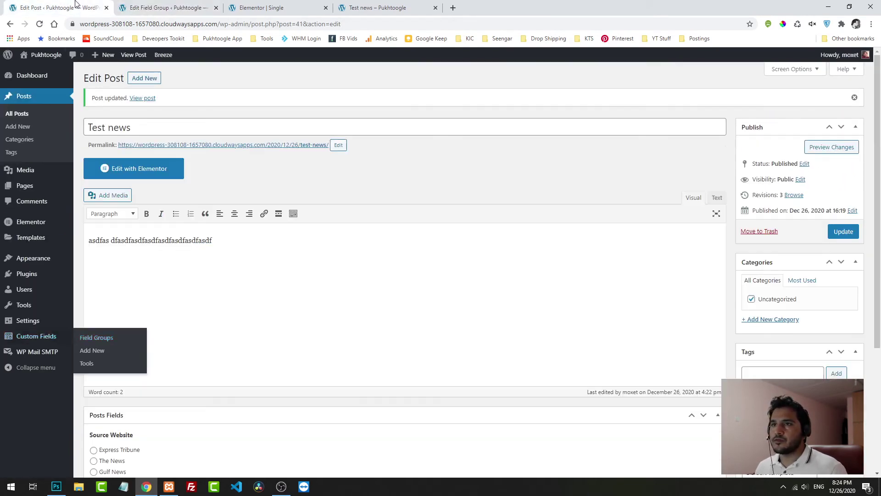
click(40, 24)
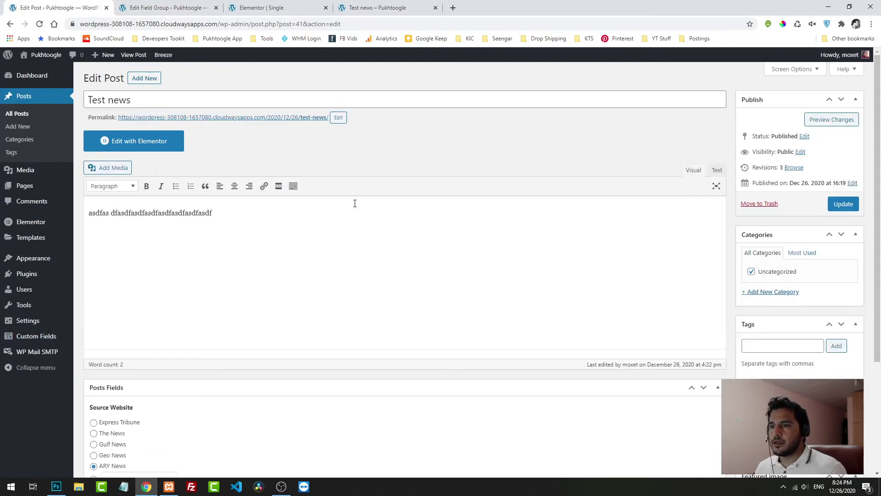
scroll(355, 207, down, 3)
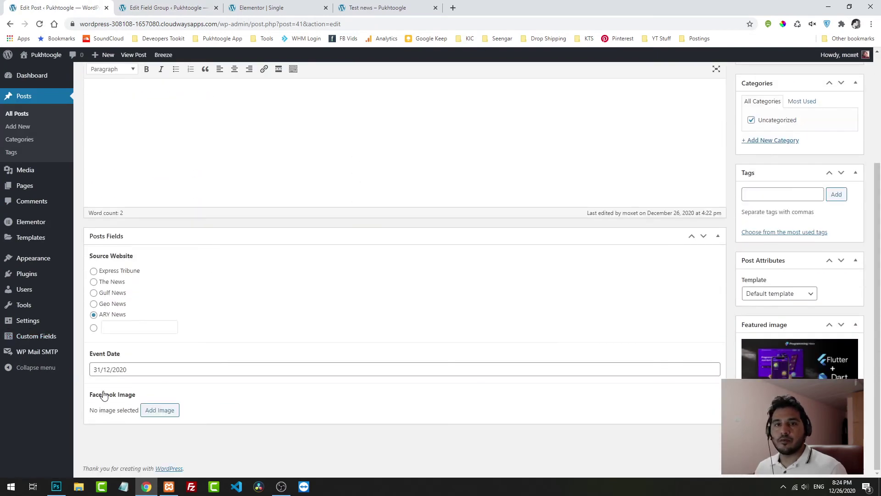
- Upload the "Youtube Thumbnails (6)" image from Downloads as the post's Facebook Image and update the post
click(160, 411)
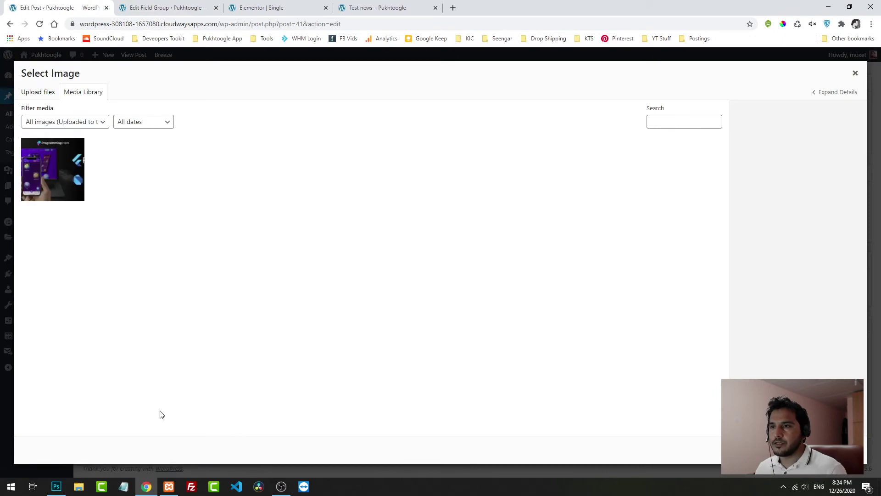
click(39, 92)
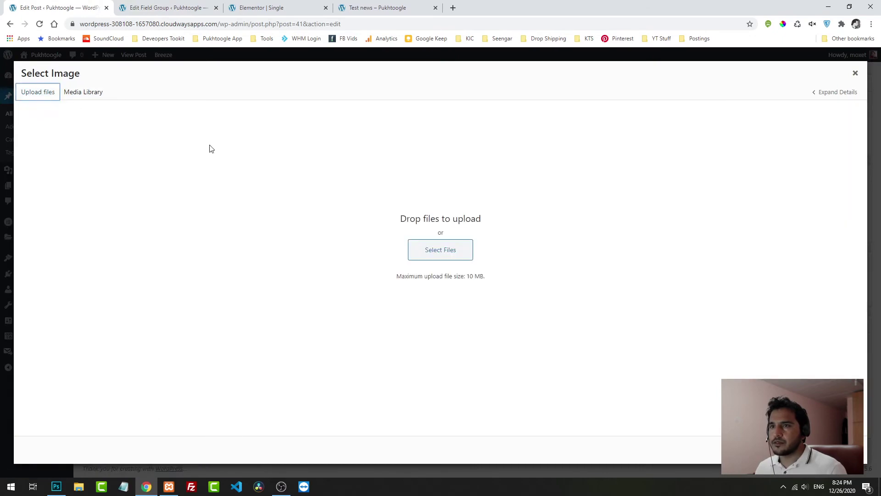
click(460, 248)
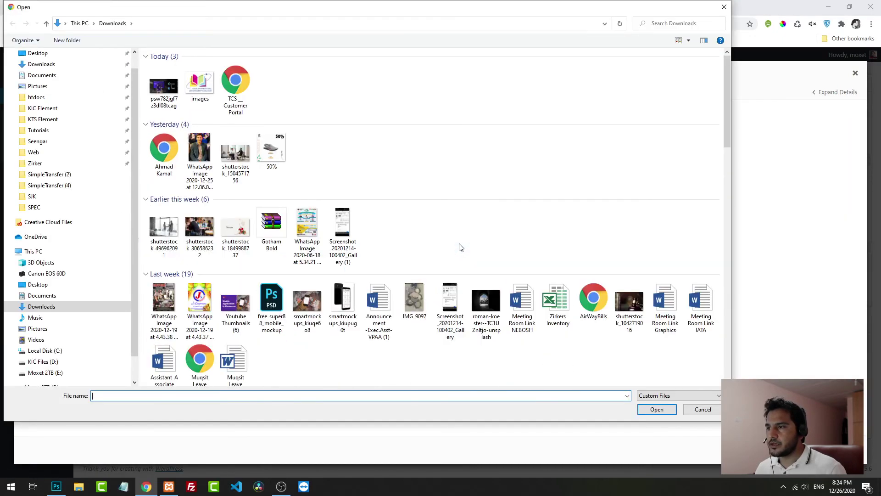
click(235, 303)
click(657, 409)
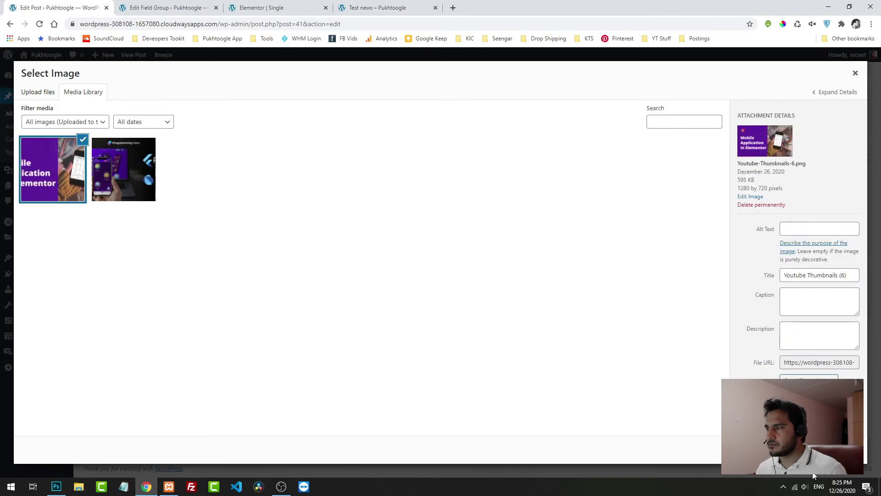
click(826, 450)
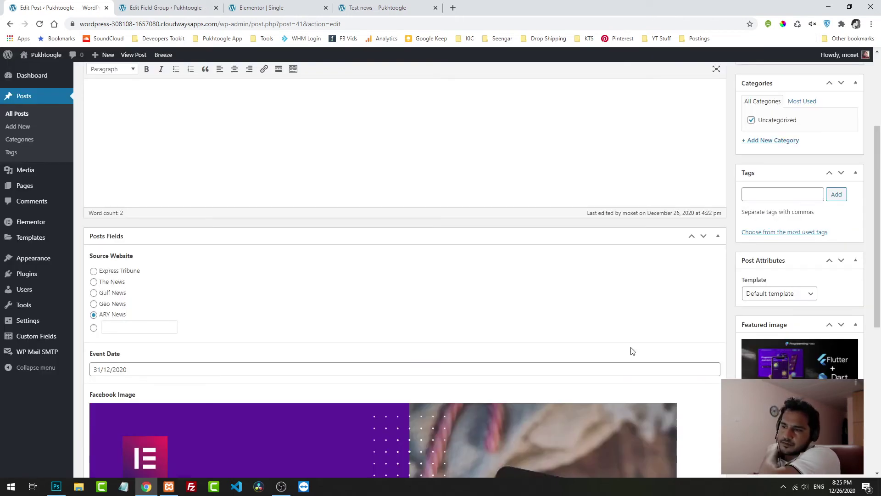
scroll(777, 220, up, 3)
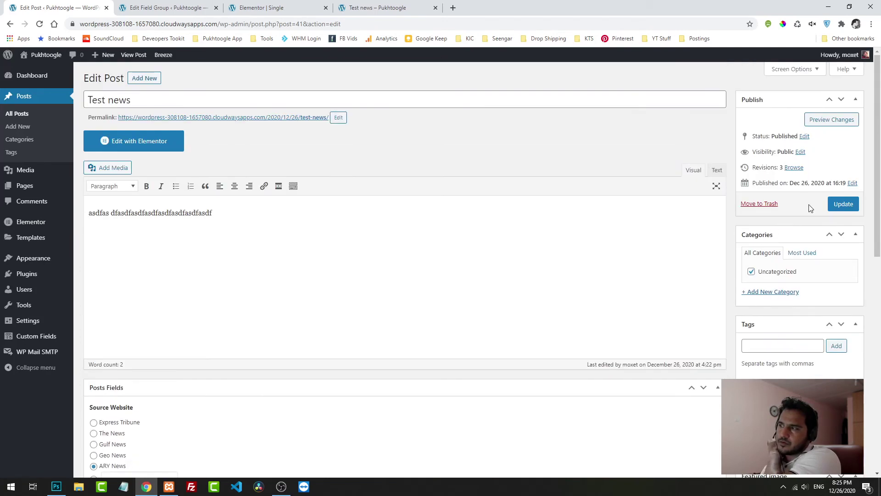
click(843, 204)
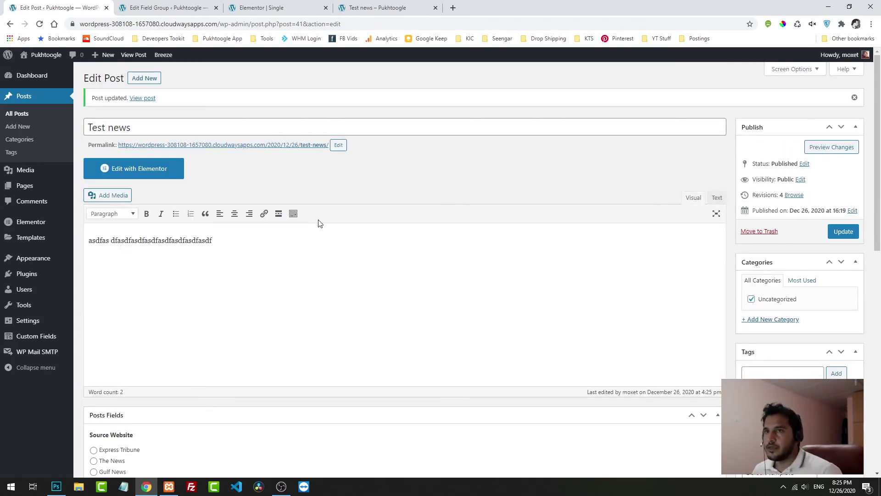
- Reload the Single template in the Elementor editor and delete its Featured Image widget
click(163, 8)
click(231, 7)
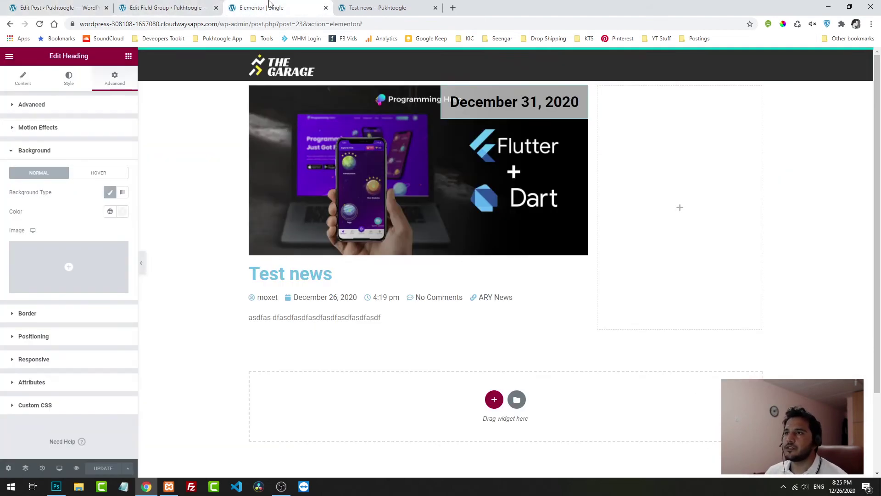
click(39, 23)
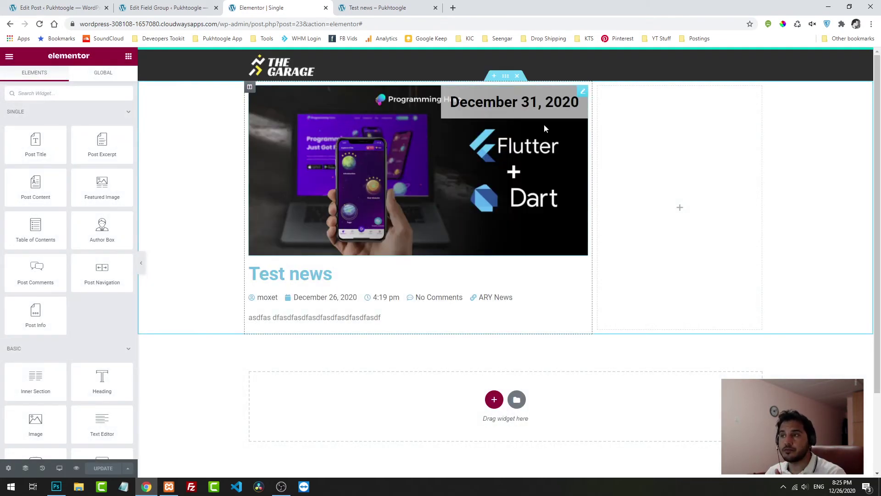
click(398, 204)
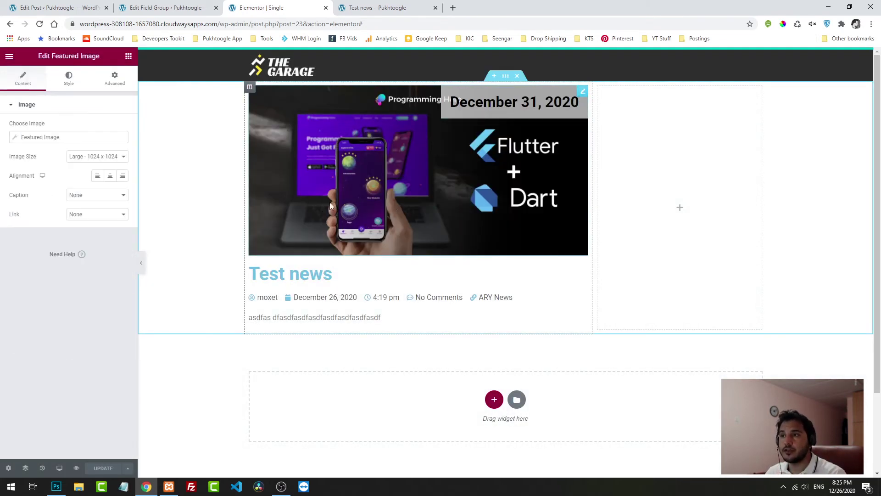
click(101, 139)
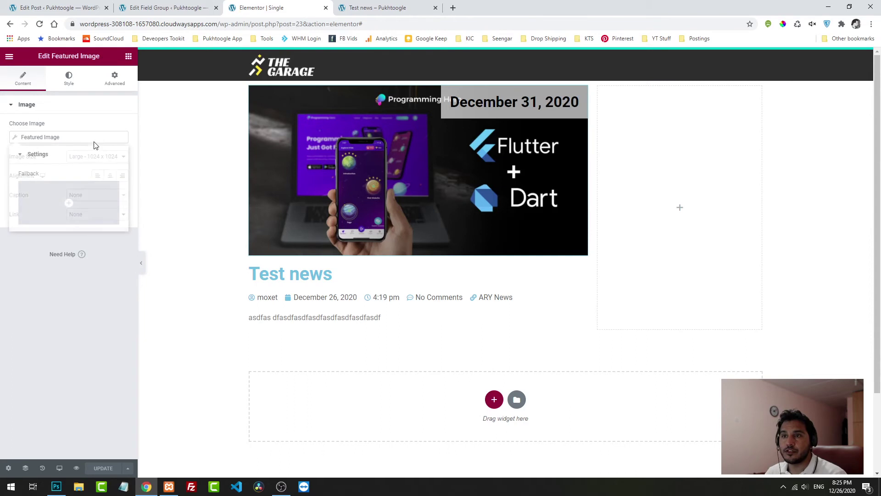
right_click(373, 201)
click(395, 332)
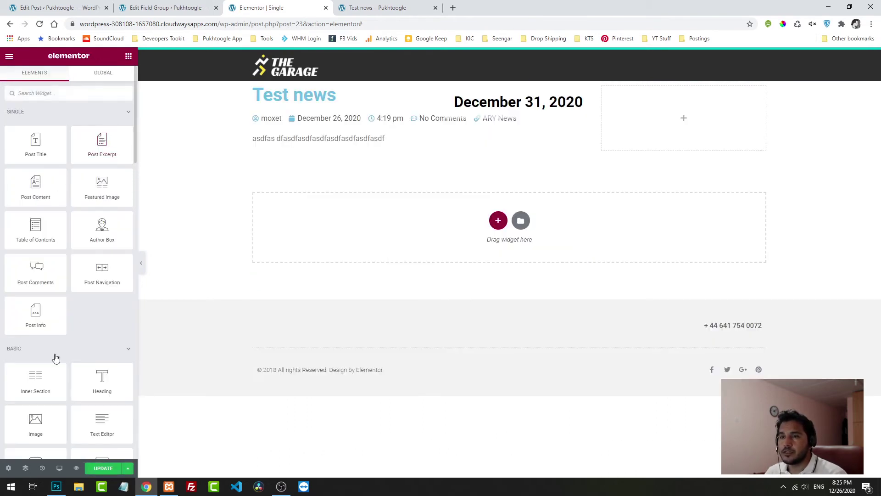
- Place an Image widget above the post title and source it dynamically from the ACF Image Field with the key Facebook Image
drag(35, 420, 351, 91)
mouse_move(115, 181)
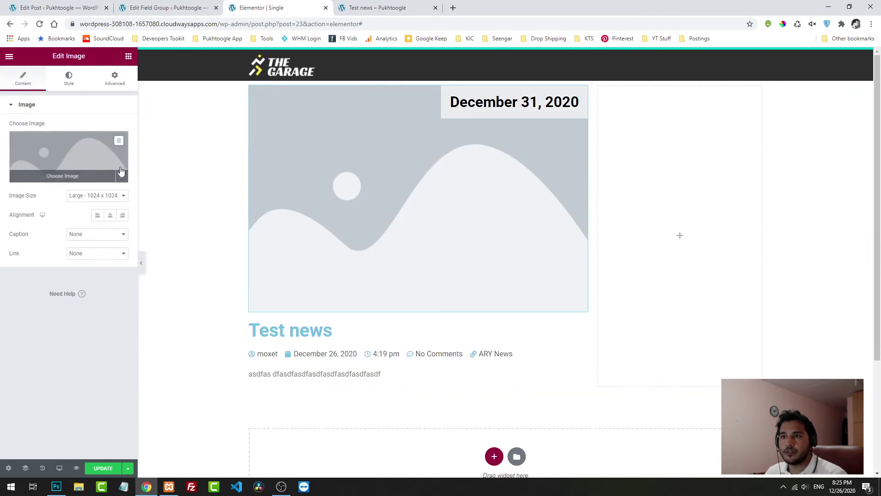
click(122, 178)
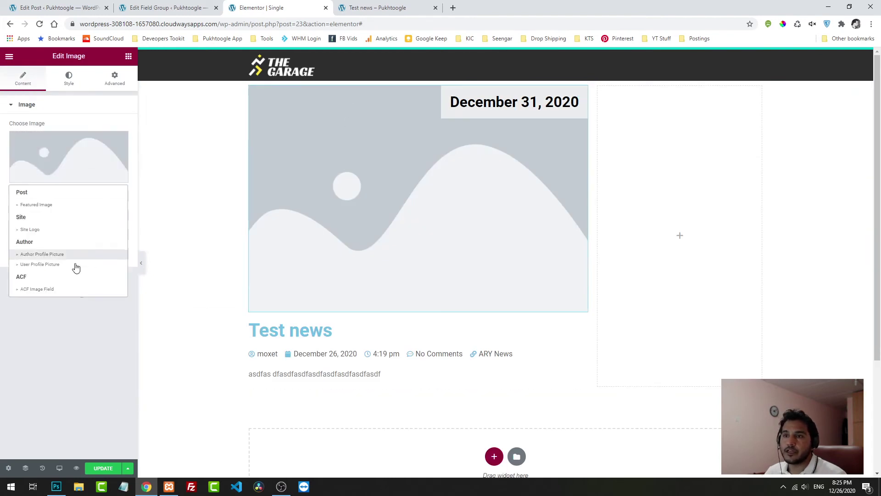
click(57, 289)
click(79, 144)
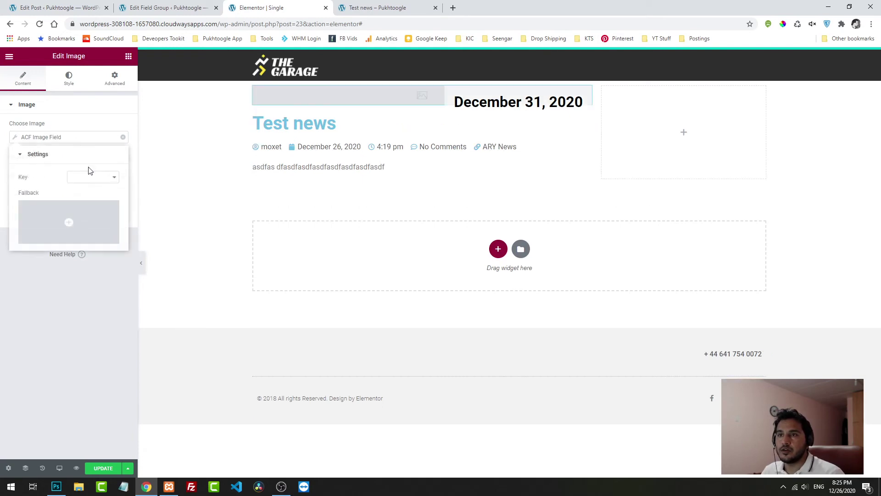
click(89, 179)
click(87, 199)
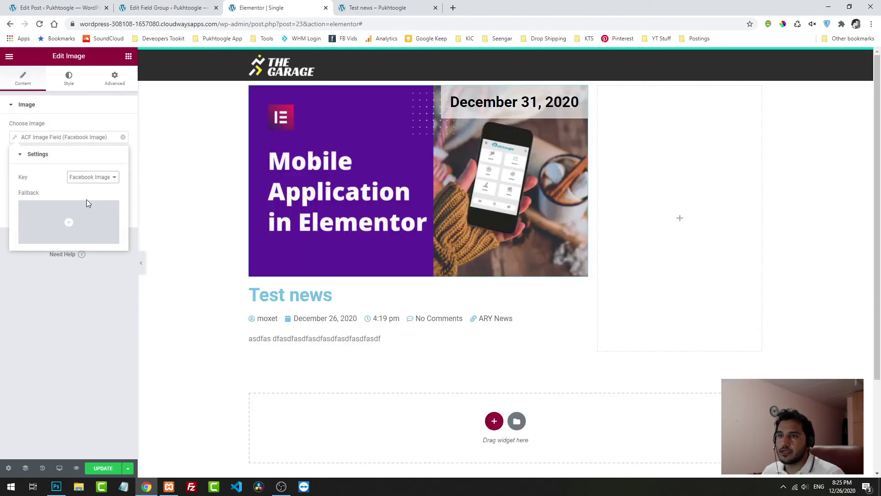
click(91, 304)
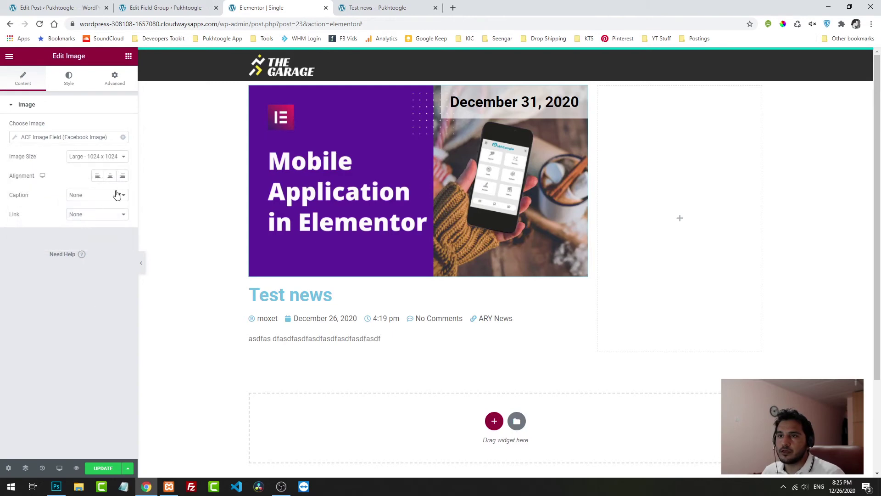
- Update the Single template and open the published "Test news" post from the site's home page to check its image
click(103, 475)
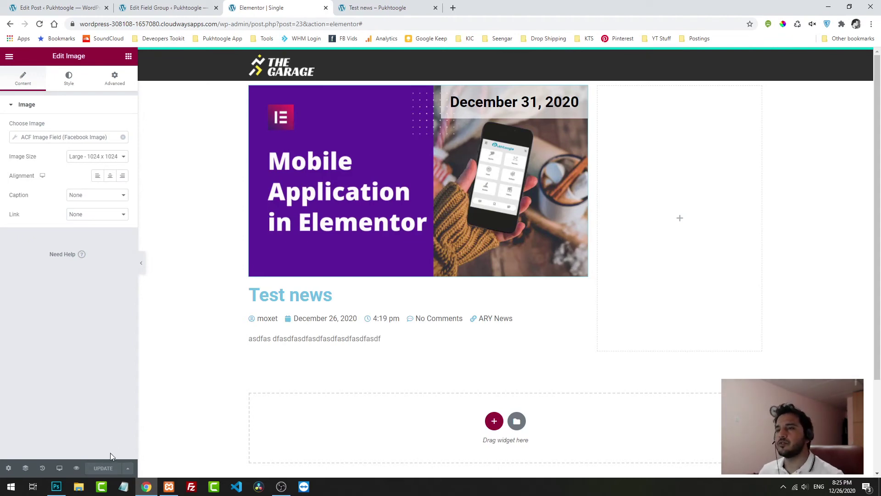
click(381, 8)
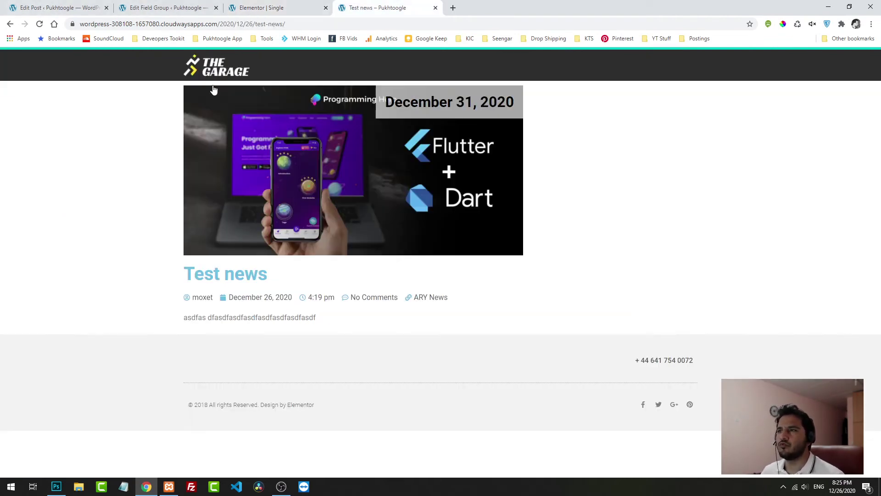
click(204, 68)
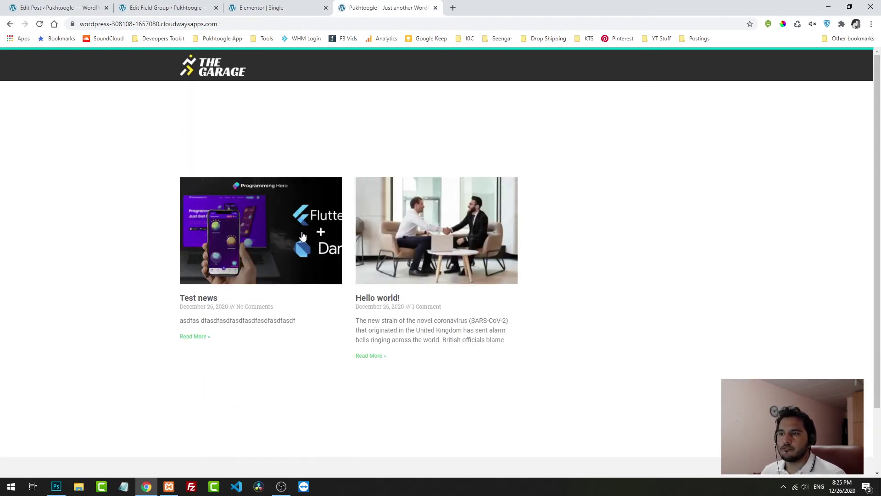
click(238, 279)
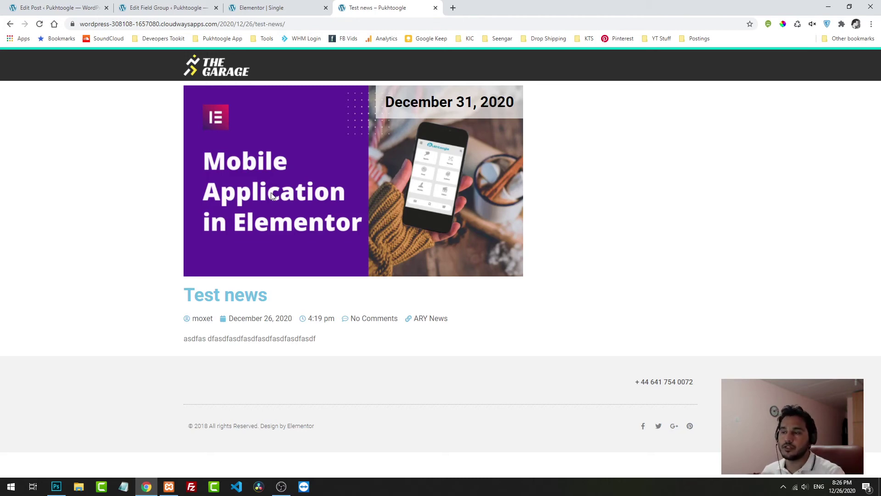
- Review the Posts Fields group's settings and the field types available for the Facebook Image field
click(168, 8)
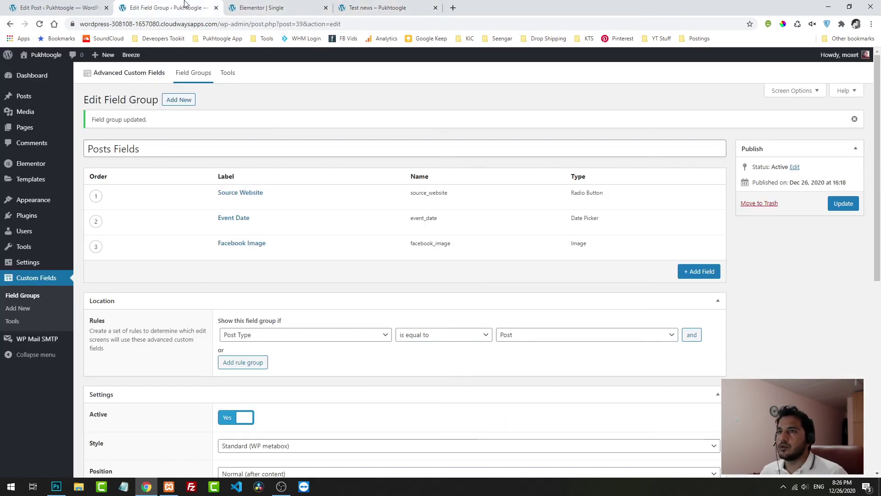
scroll(362, 224, down, 2)
scroll(362, 224, down, 5)
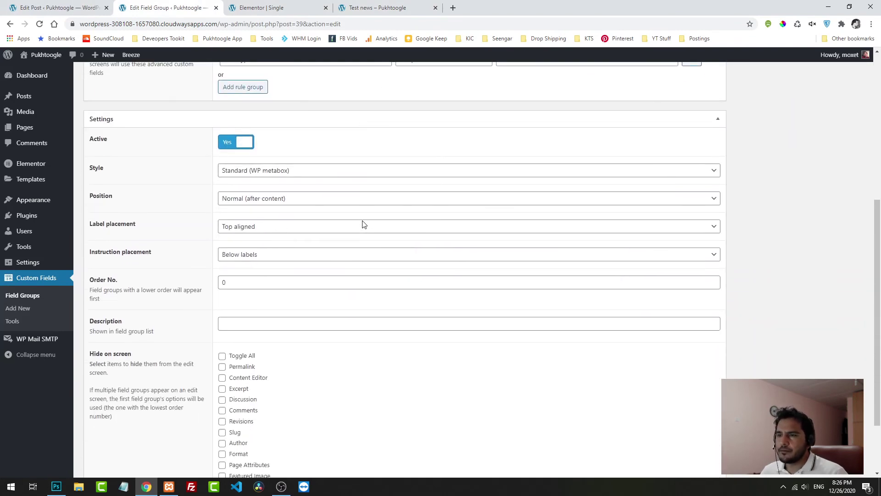
scroll(362, 224, up, 6)
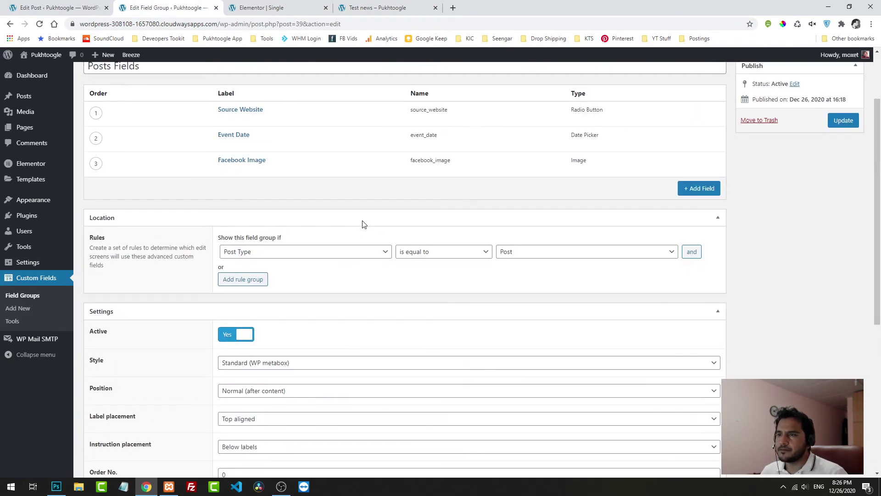
click(224, 170)
scroll(267, 276, down, 3)
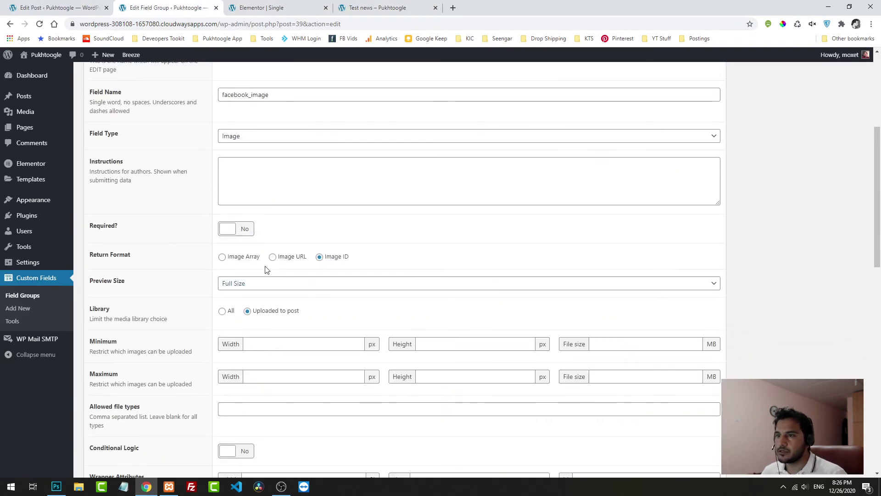
click(252, 138)
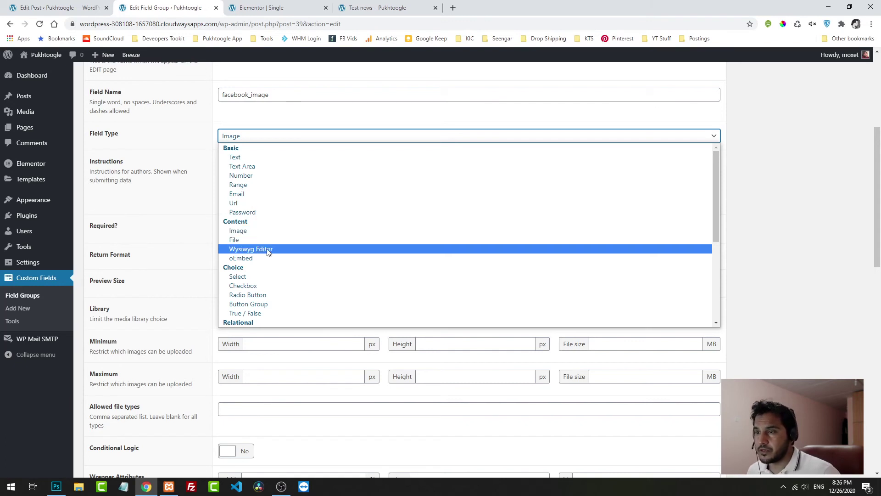
- Look through the remaining field types offered for the Facebook Image field, including the relational, jQuery and layout types
scroll(337, 275, down, 5)
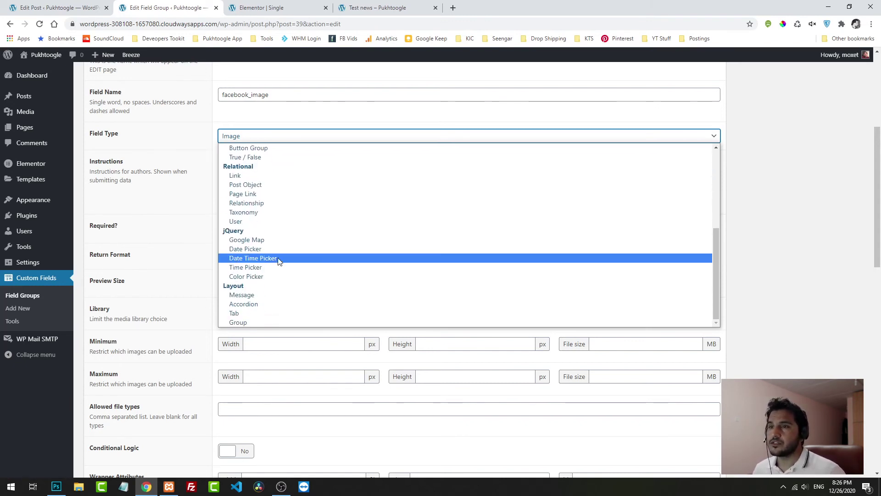
click(152, 187)
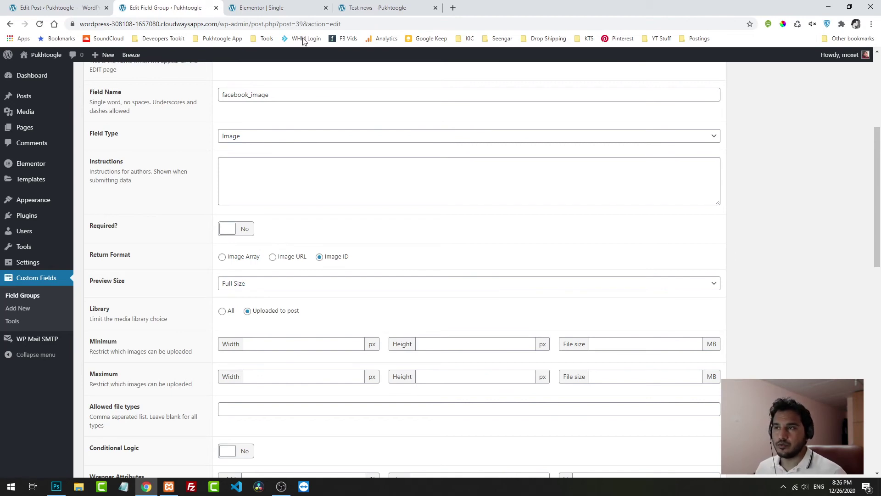
click(284, 8)
click(186, 6)
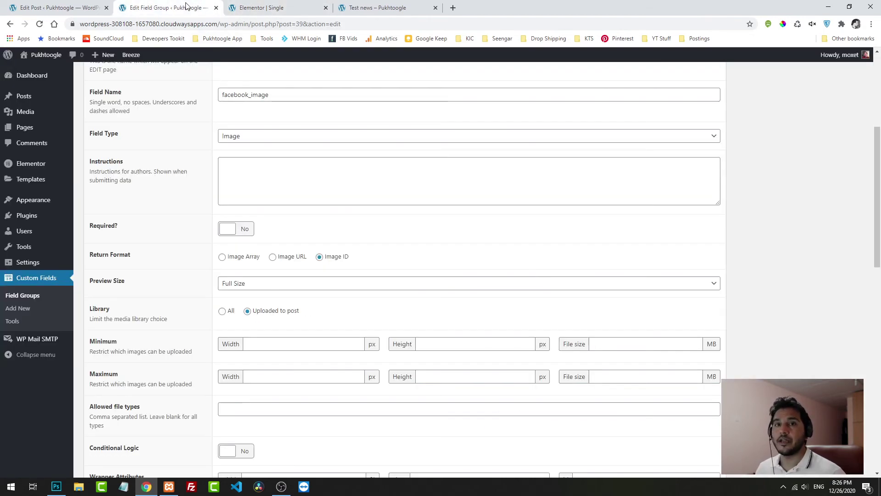
- Add a fourth field to the Posts Fields group with the label Video and the name video
scroll(303, 169, up, 5)
scroll(299, 169, down, 1)
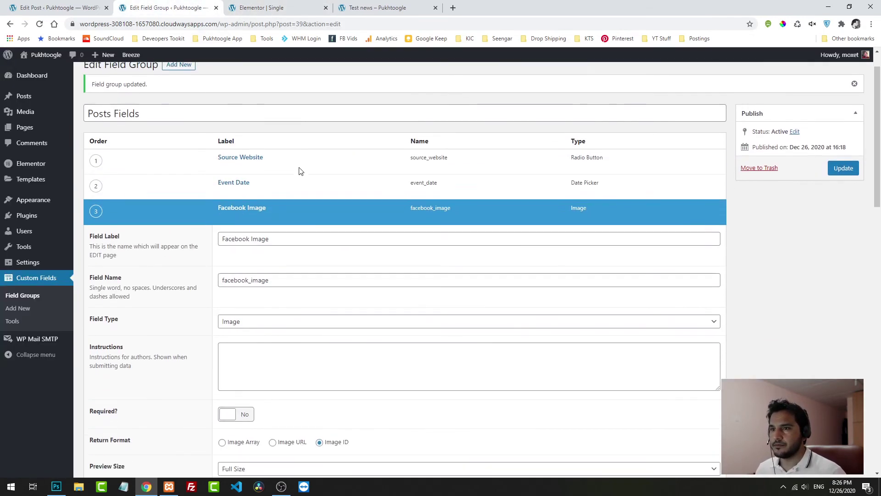
scroll(634, 210, down, 9)
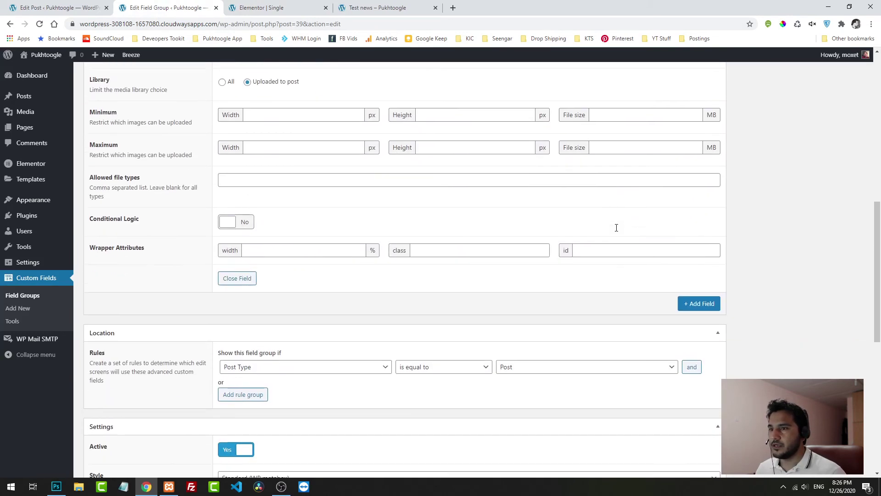
click(693, 249)
scroll(266, 258, down, 2)
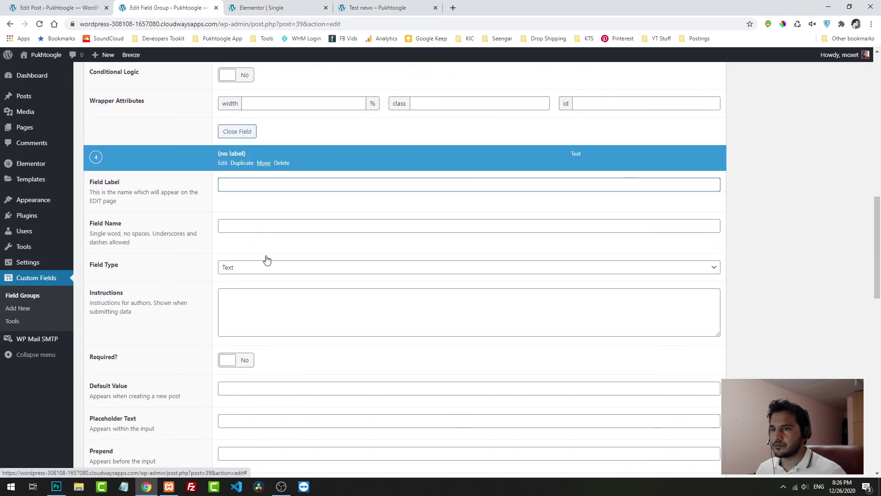
text(Fideo)
key(Tab)
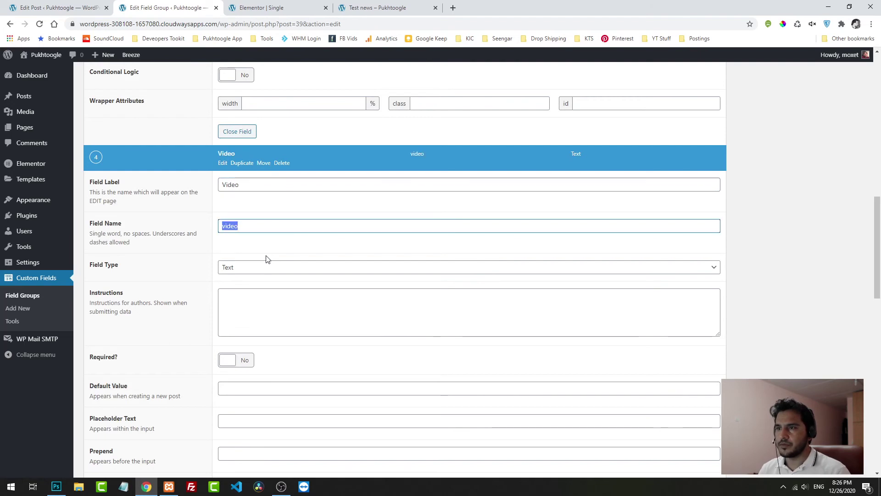
- Keep Text as the Video field's type and update the Posts Fields group
click(251, 266)
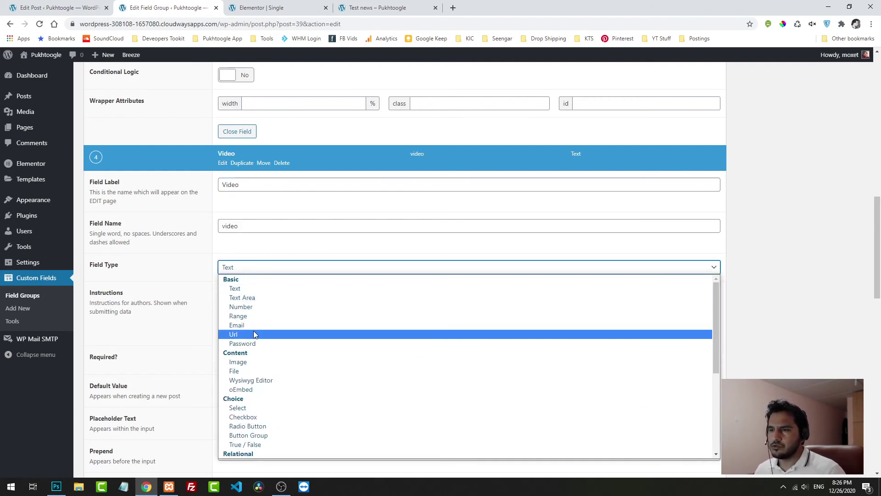
click(235, 288)
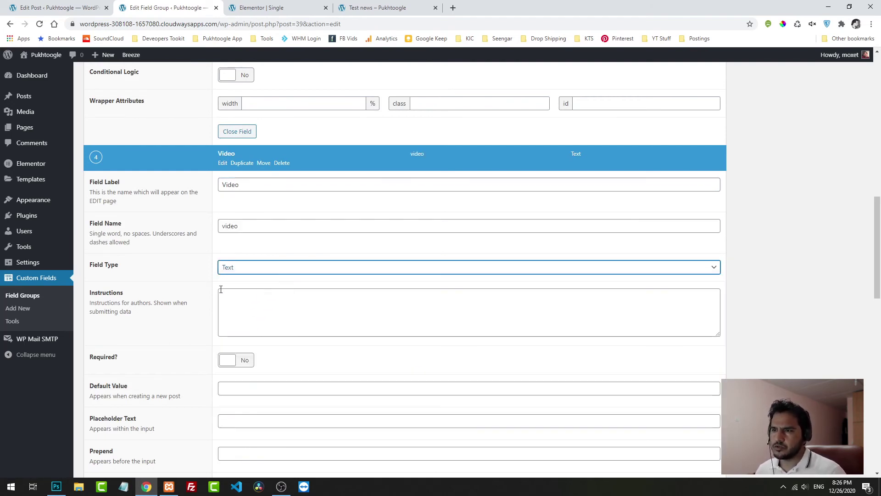
click(221, 294)
scroll(750, 190, up, 15)
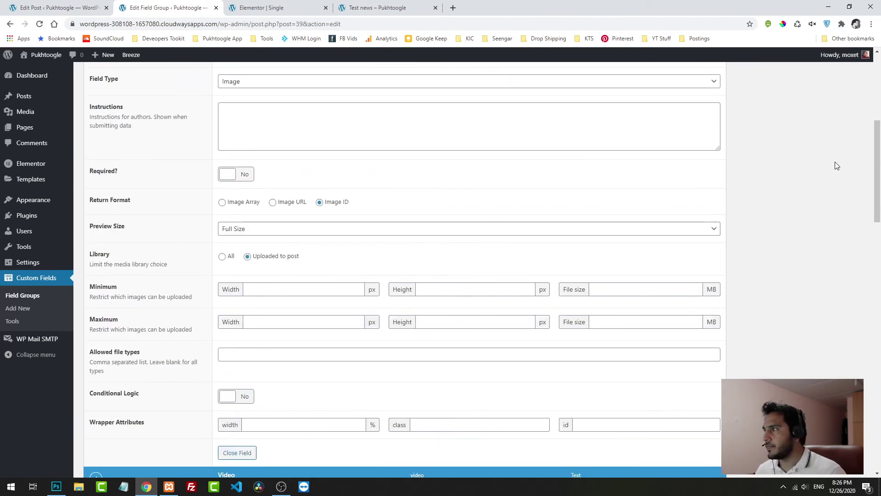
click(843, 204)
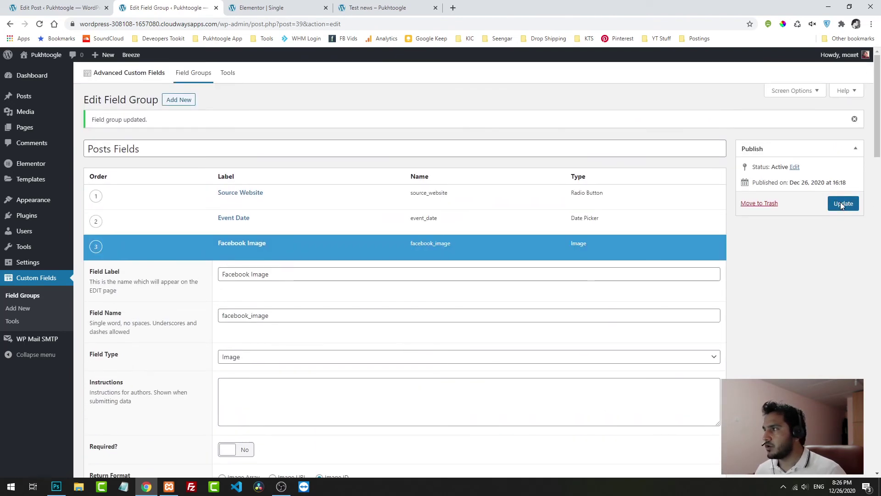
- Open YouTube in a new browser tab and copy the link address of the "Ertugrul Ghazi Urdu | Episode 99| Season 2" video
click(453, 8)
text(you)
key(Return)
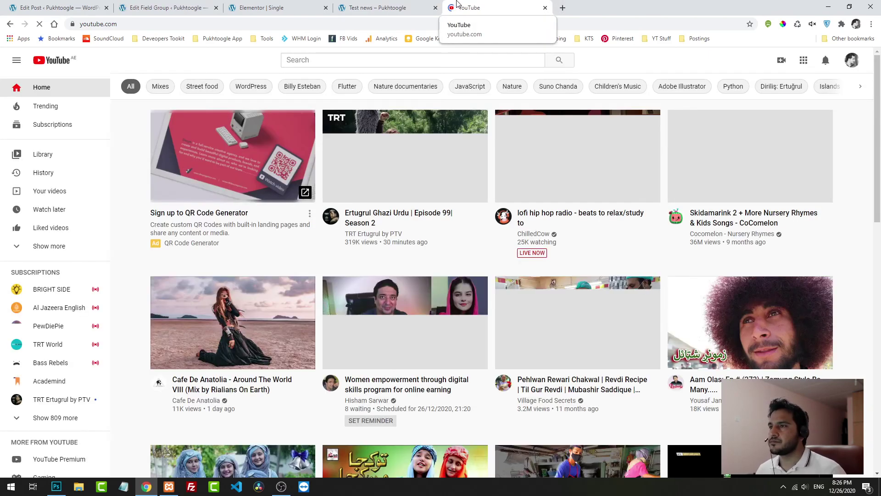
right_click(425, 156)
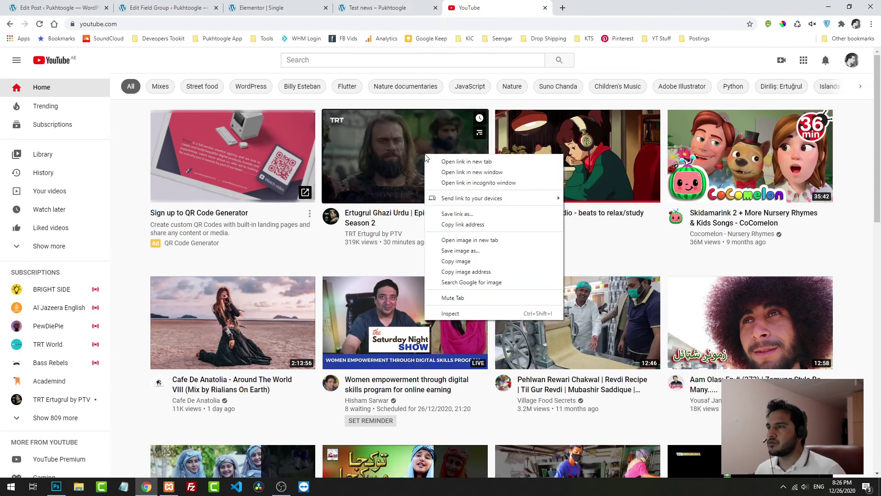
click(463, 224)
- Reload the "Test news" post's edit page, paste the copied YouTube link into its Video field and update the post
click(167, 7)
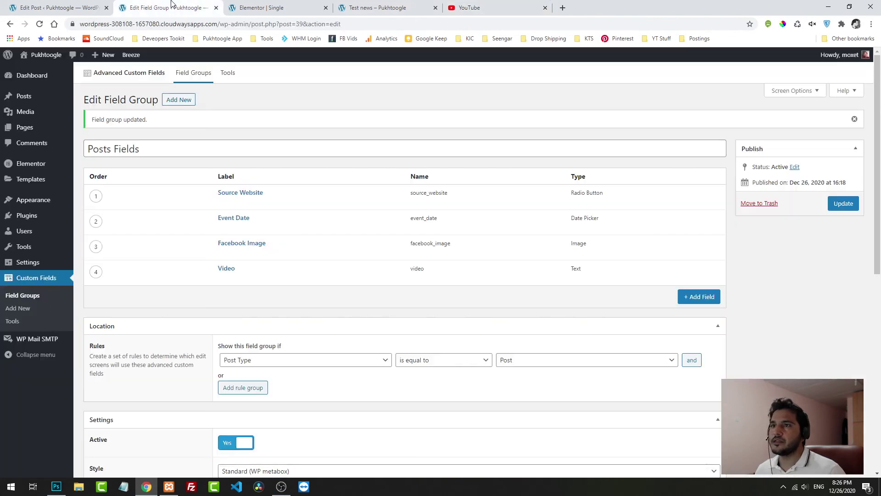
click(58, 7)
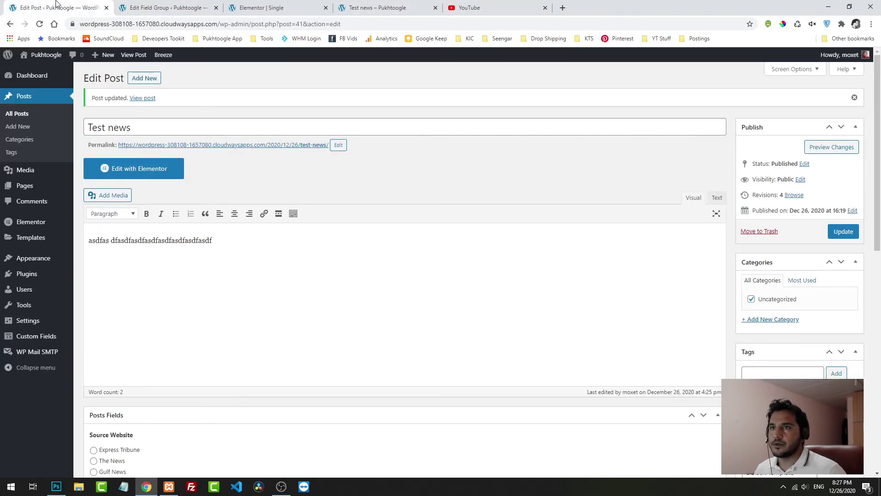
click(39, 25)
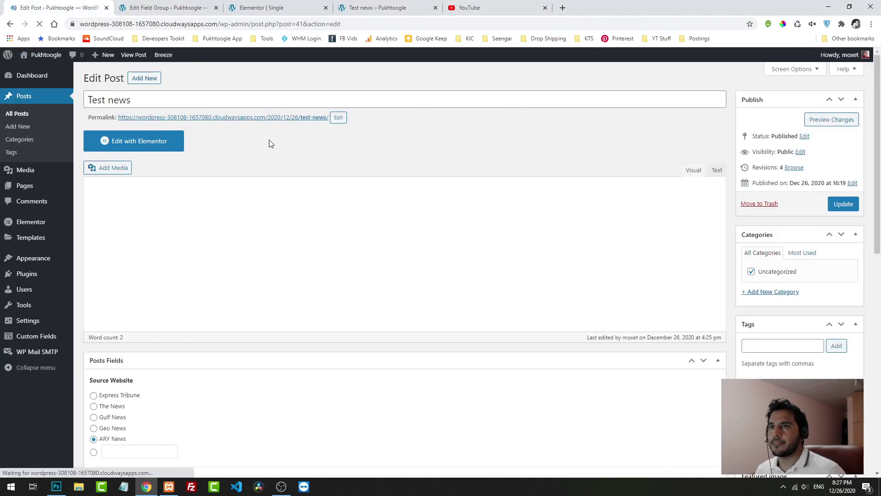
scroll(240, 193, down, 15)
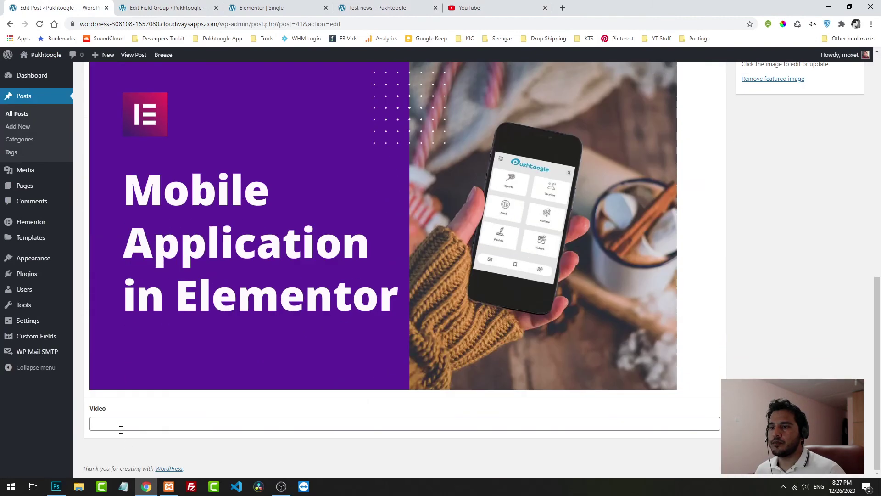
click(121, 430)
key(ctrl+v)
scroll(742, 242, up, 15)
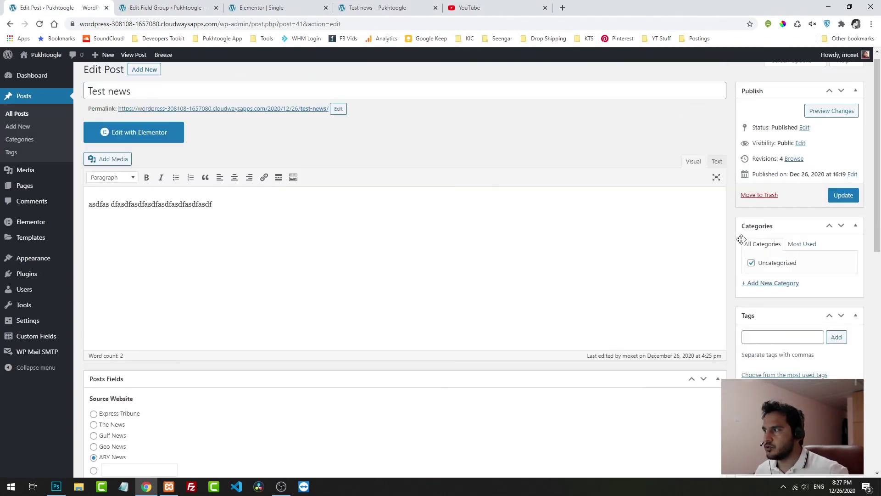
click(844, 205)
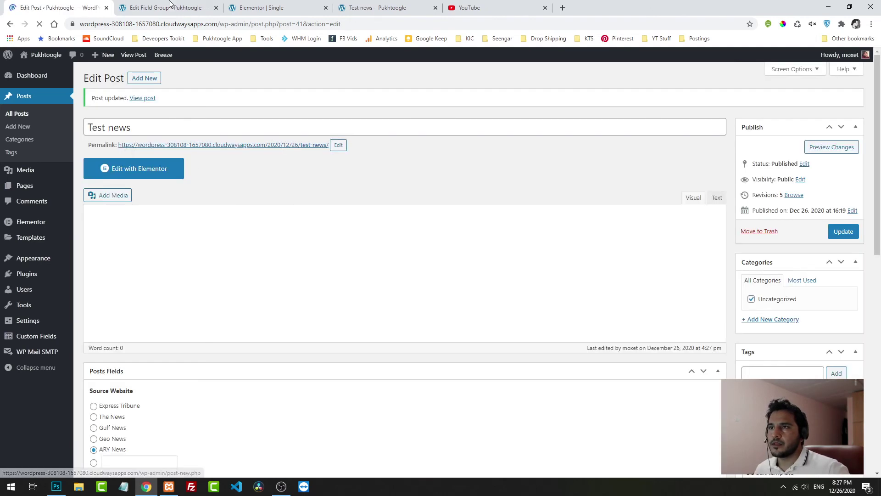
- Reload the Single template in the Elementor editor and place a Video widget in the empty column beside the post content
click(246, 8)
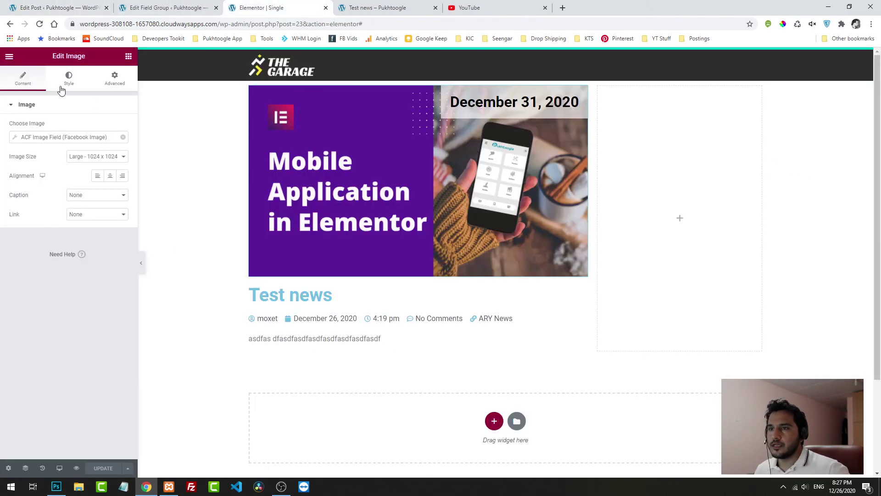
click(40, 25)
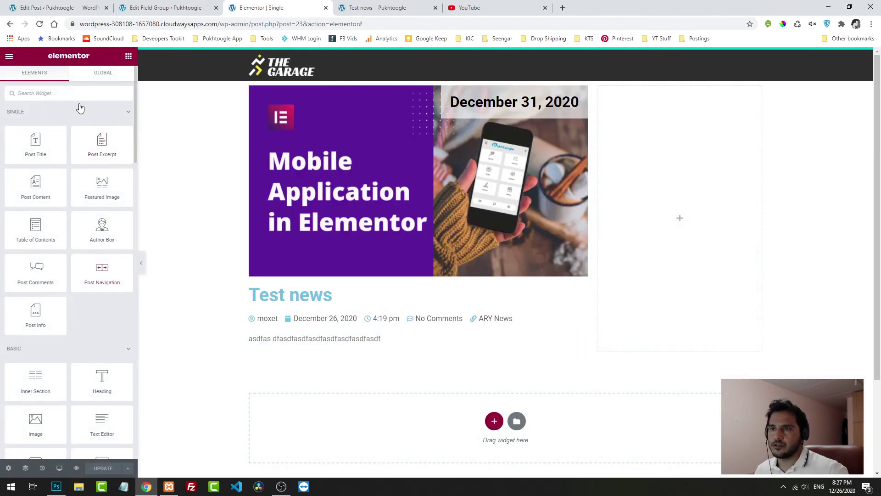
text(video)
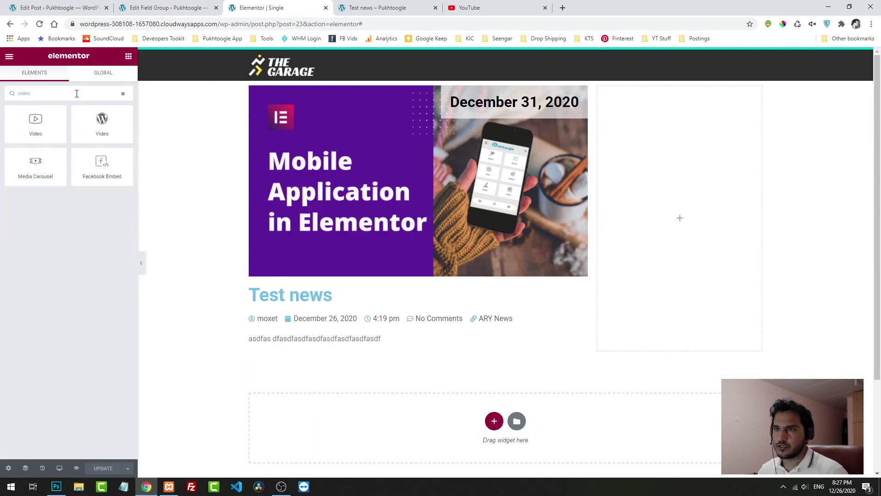
drag(35, 124, 654, 181)
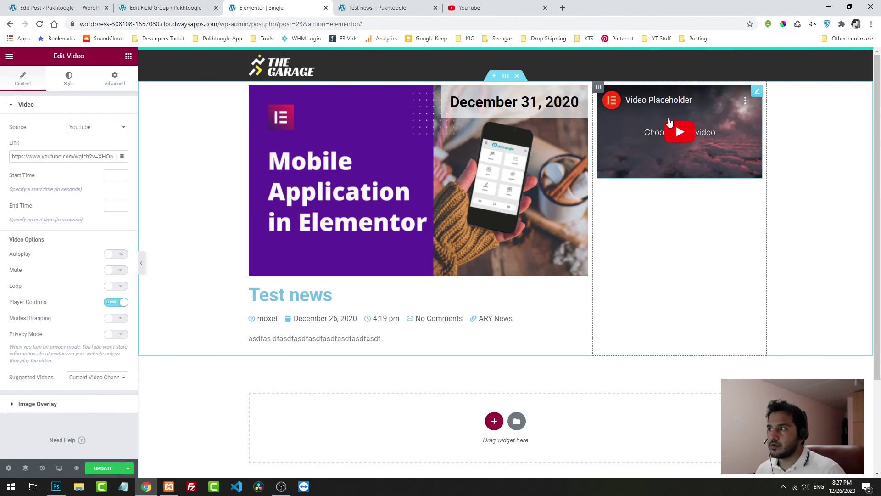
- Source the Video widget's YouTube link dynamically from the ACF Field with the key Video
click(122, 156)
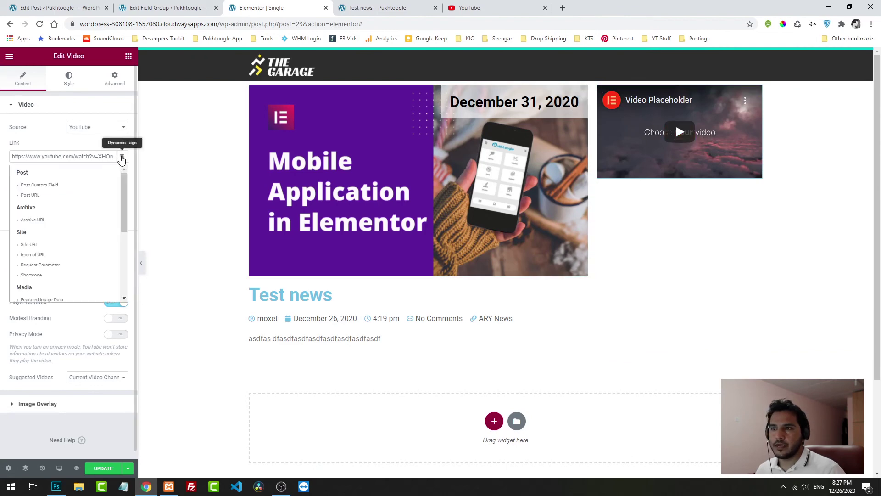
scroll(79, 226, down, 5)
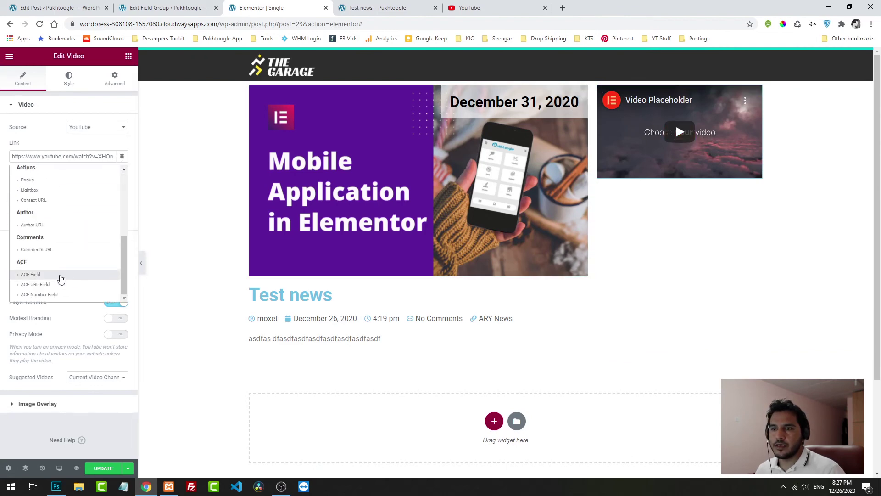
click(59, 276)
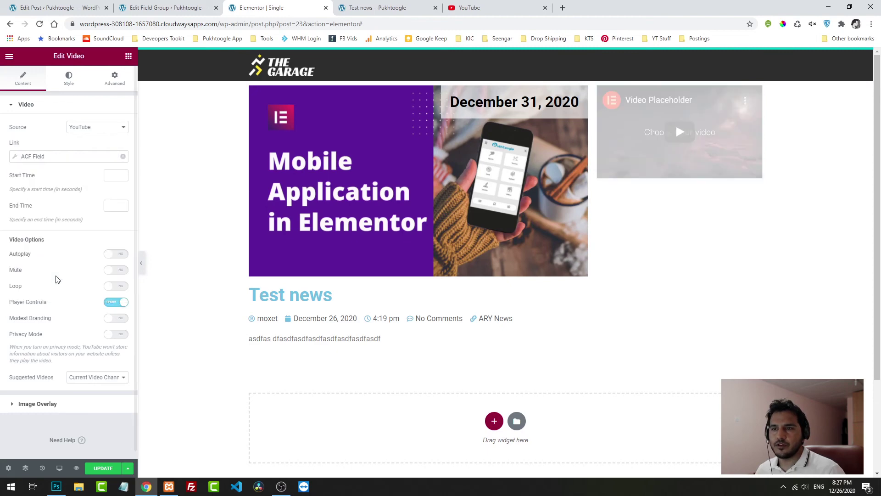
click(95, 157)
click(96, 198)
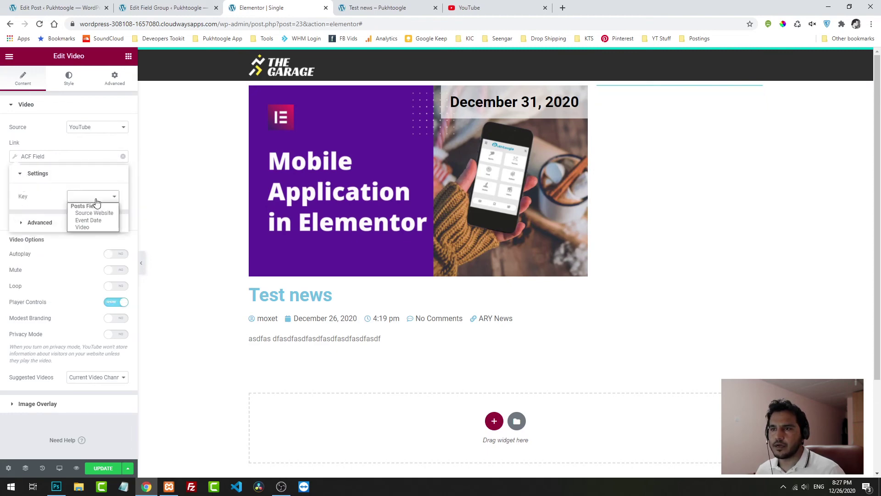
click(95, 226)
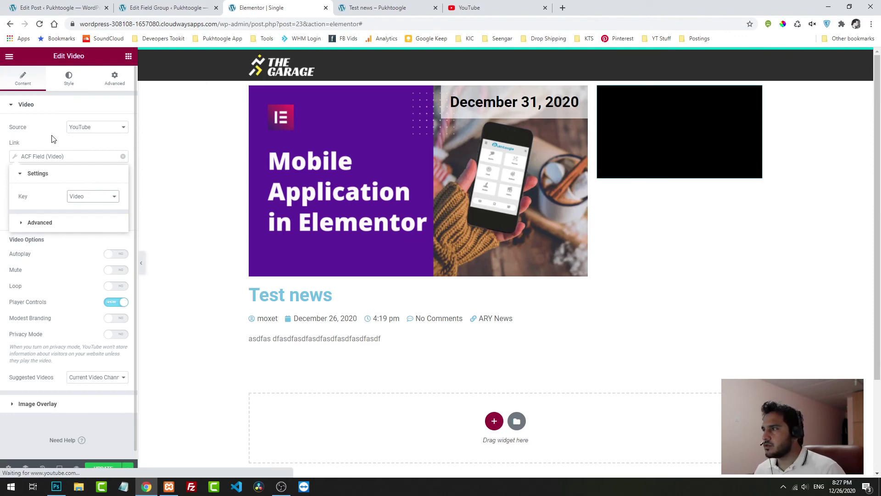
- Update the Single template and play the embedded video on the published "Test news" post
click(94, 468)
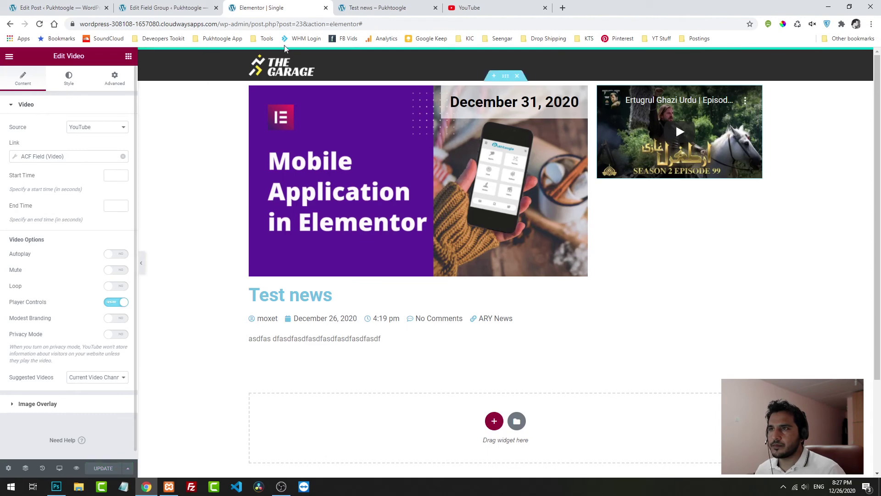
click(377, 7)
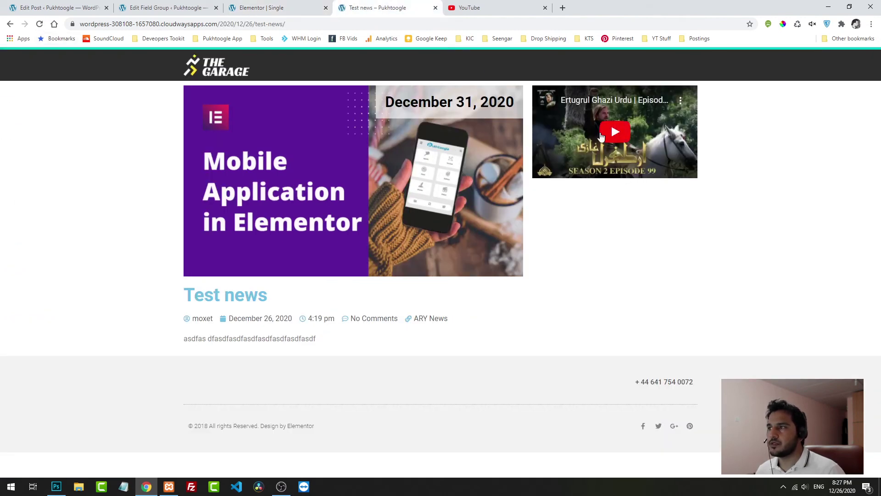
click(601, 135)
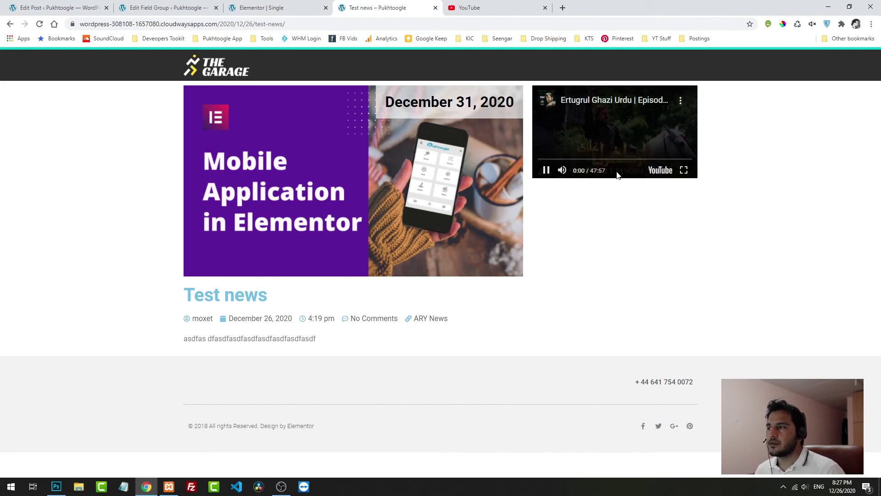